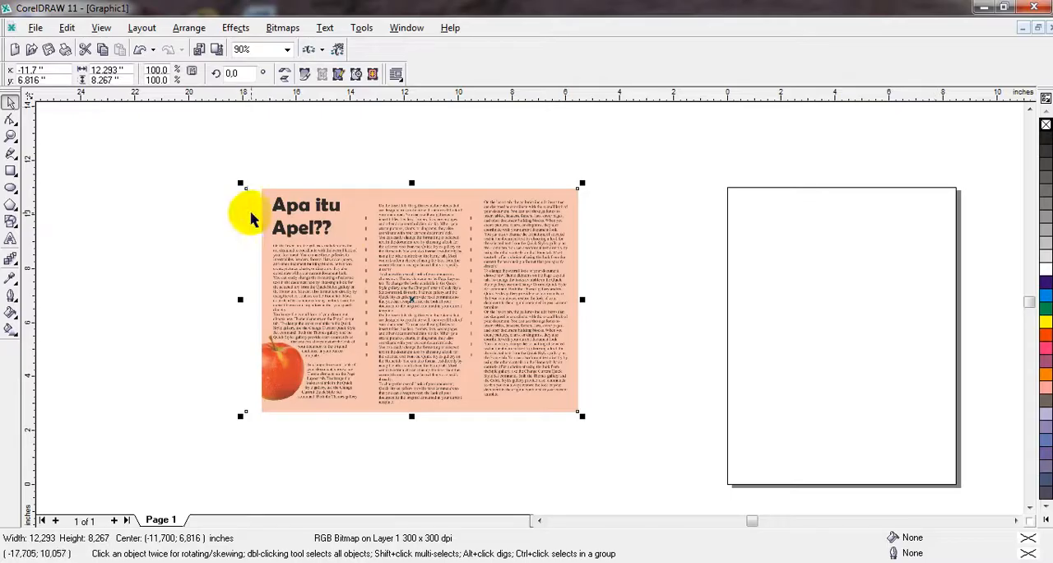
Step: Examine the heading and text columns of the sample brochure image at close range
{"action": "scroll", "coordinate": [380, 272], "scroll_direction": "up", "scroll_amount": 3}
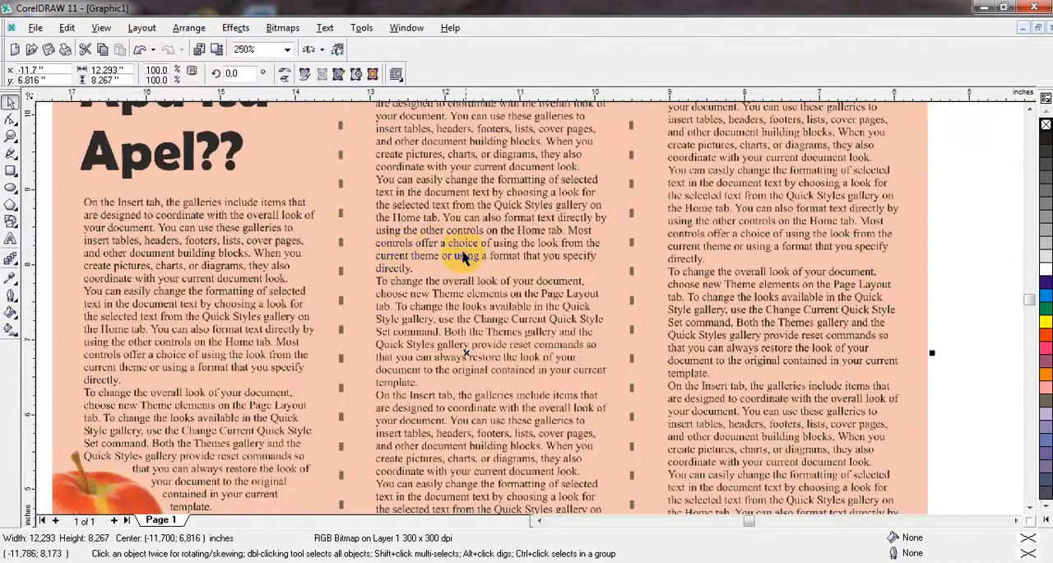
{"action": "scroll", "coordinate": [512, 277], "scroll_direction": "down", "scroll_amount": 3}
{"action": "scroll", "coordinate": [509, 279], "scroll_direction": "up", "scroll_amount": 4}
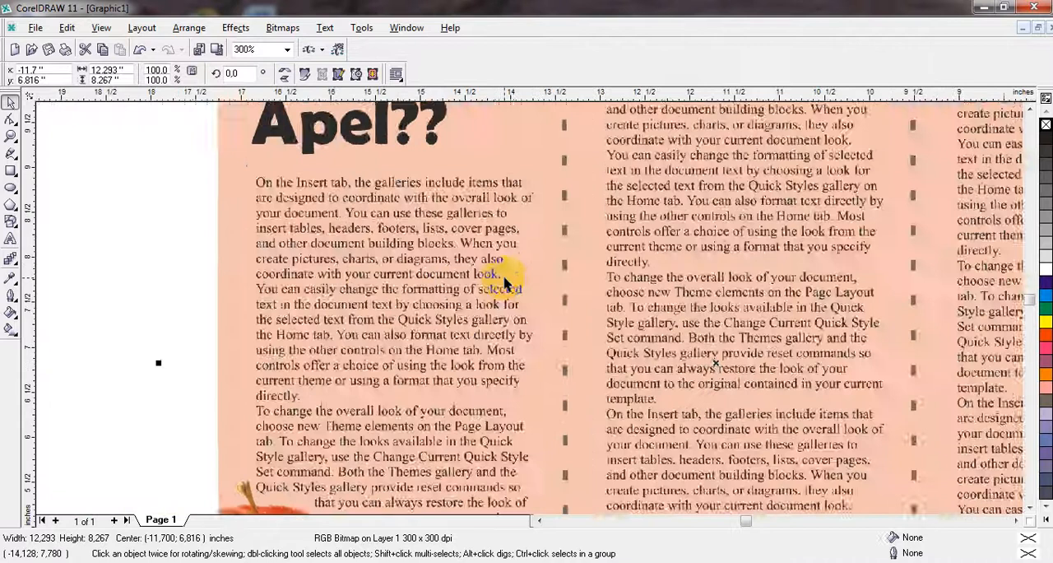
{"action": "scroll", "coordinate": [526, 280], "scroll_direction": "down", "scroll_amount": 4}
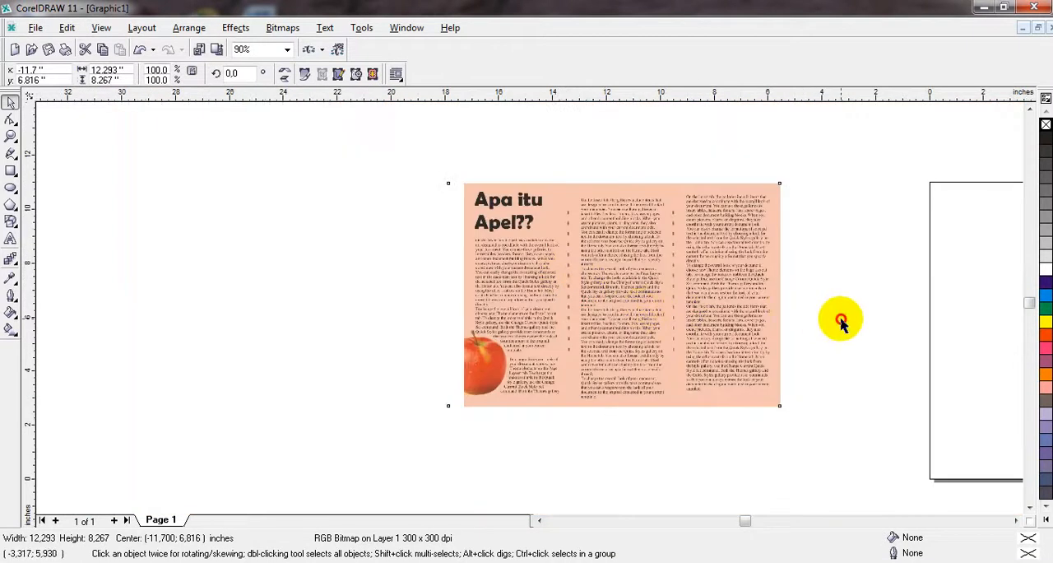
{"action": "left_click", "coordinate": [841, 323]}
Step: Set the drawing units to centimeters
{"action": "left_click", "coordinate": [1016, 520]}
{"action": "left_click", "coordinate": [1016, 520]}
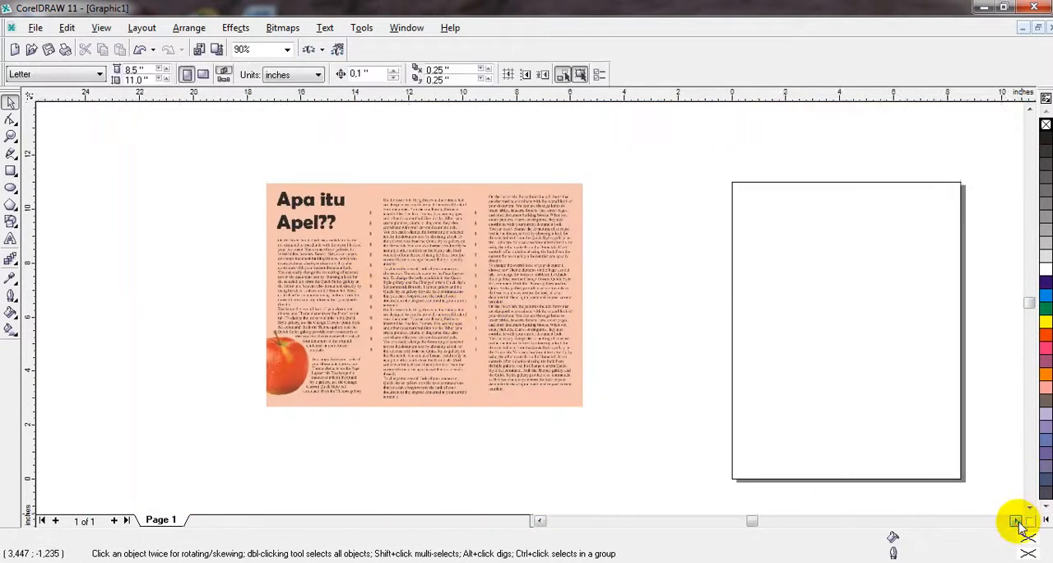
{"action": "left_click", "coordinate": [1016, 520]}
{"action": "left_click", "coordinate": [1016, 520]}
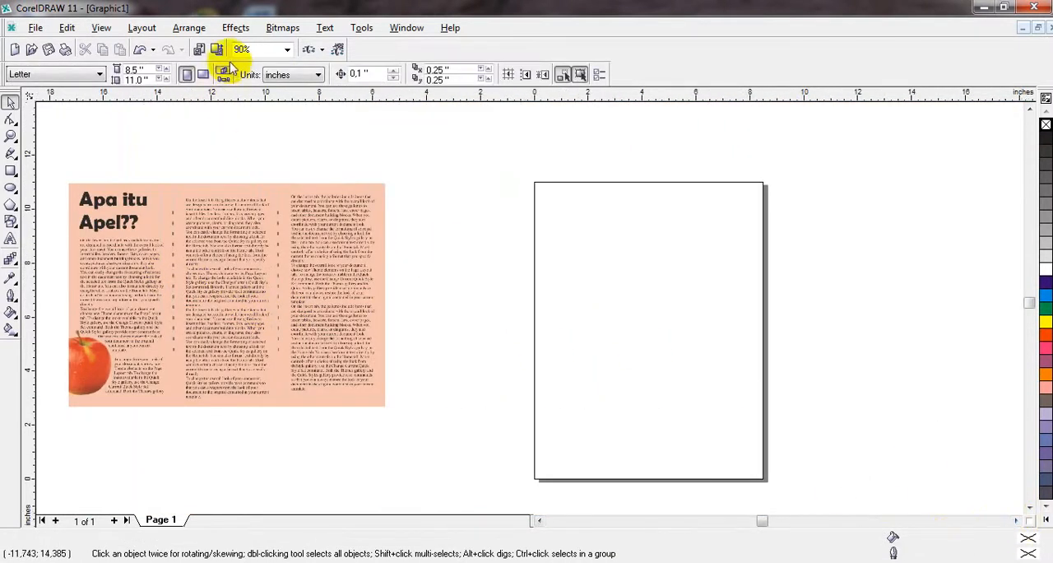
{"action": "left_click", "coordinate": [318, 76]}
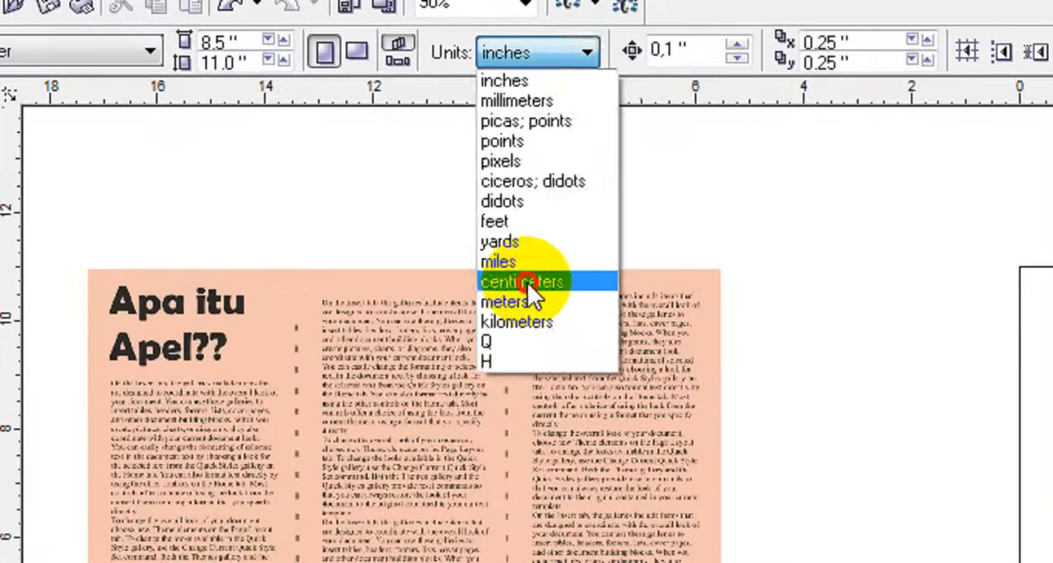
{"action": "left_click", "coordinate": [288, 191]}
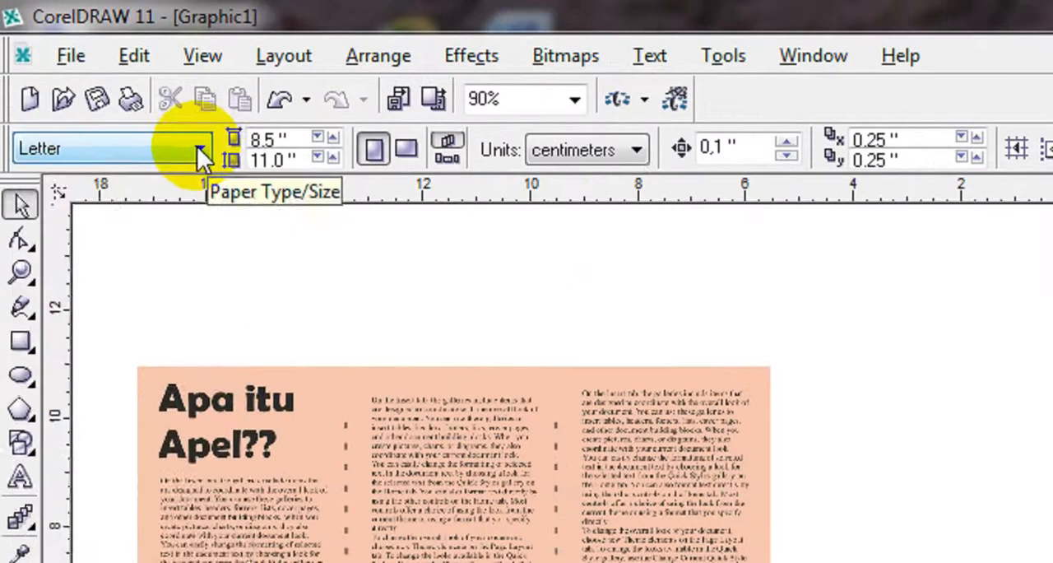
Step: Set the page size to A4 in landscape orientation
{"action": "left_click", "coordinate": [100, 76]}
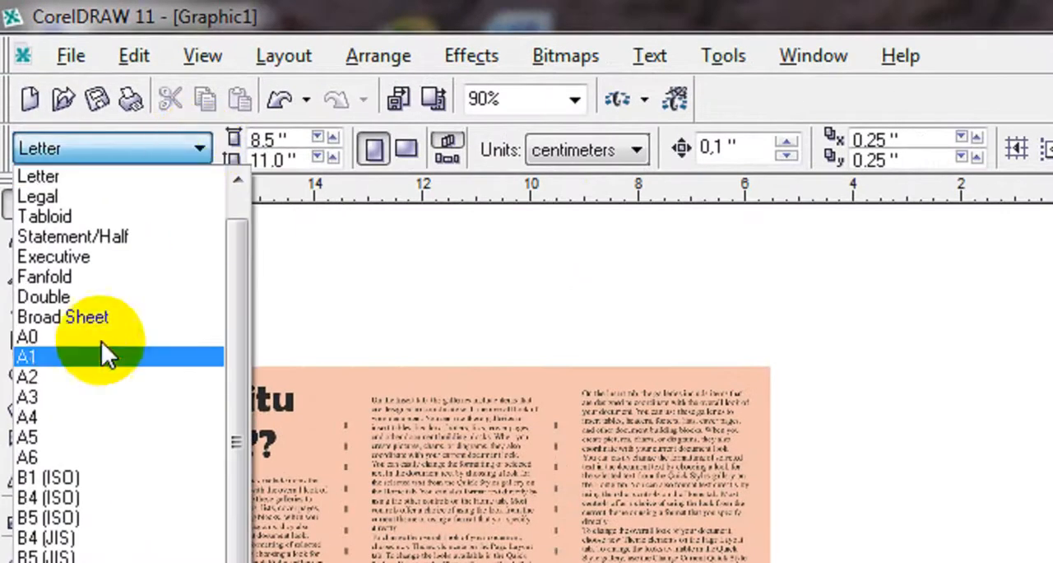
{"action": "left_click", "coordinate": [87, 422]}
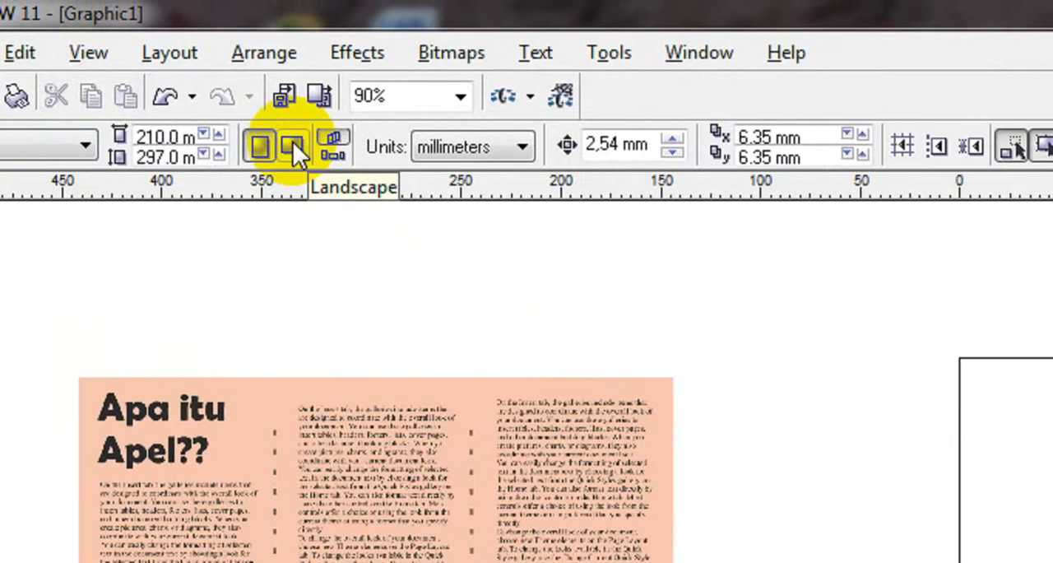
{"action": "left_click", "coordinate": [293, 141]}
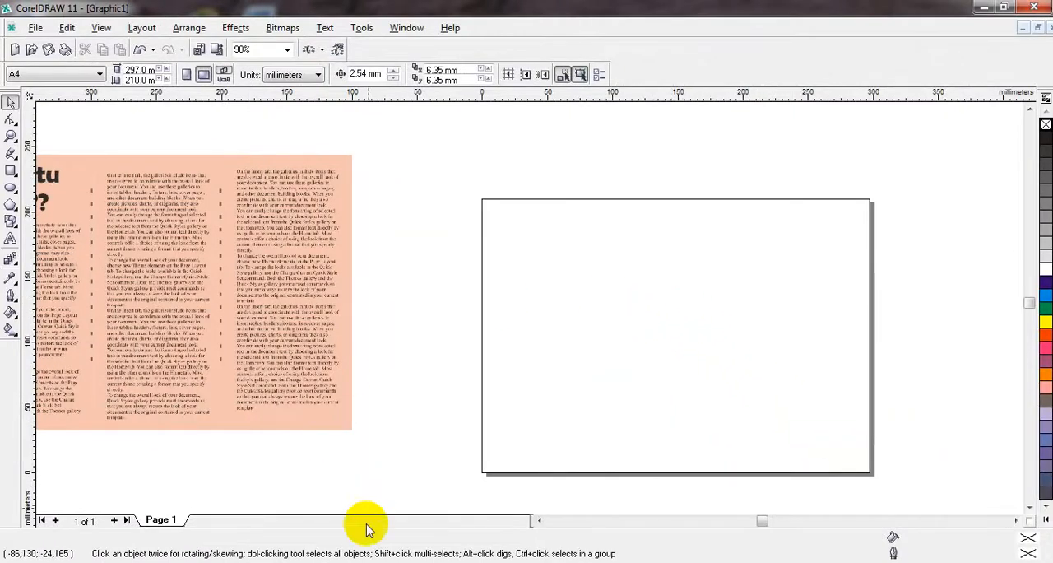
Step: Examine the three-column layout of the sample brochure beside the empty page
{"action": "left_click", "coordinate": [537, 521]}
{"action": "left_click", "coordinate": [538, 521]}
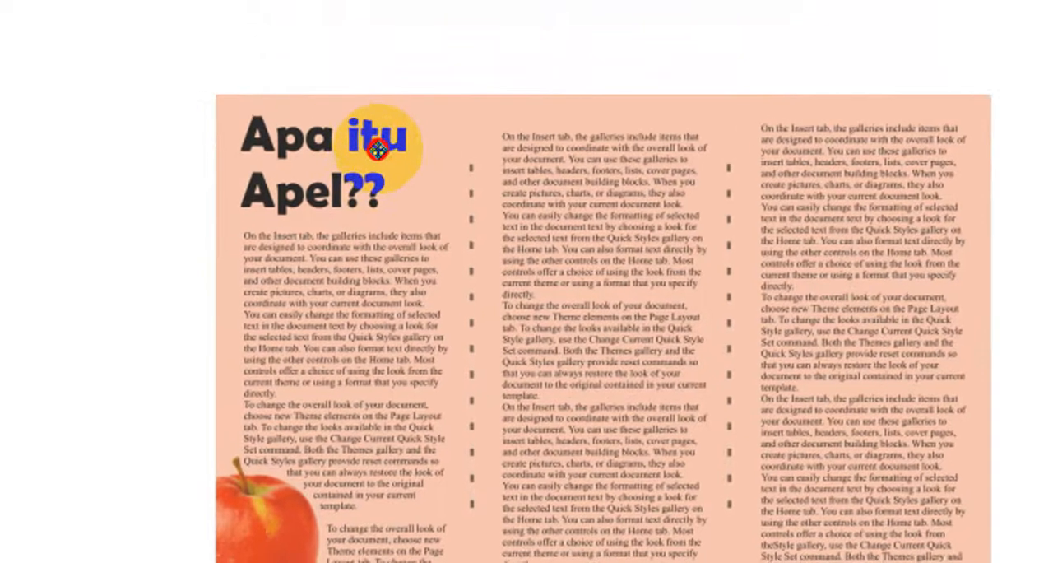
{"action": "left_click", "coordinate": [377, 148]}
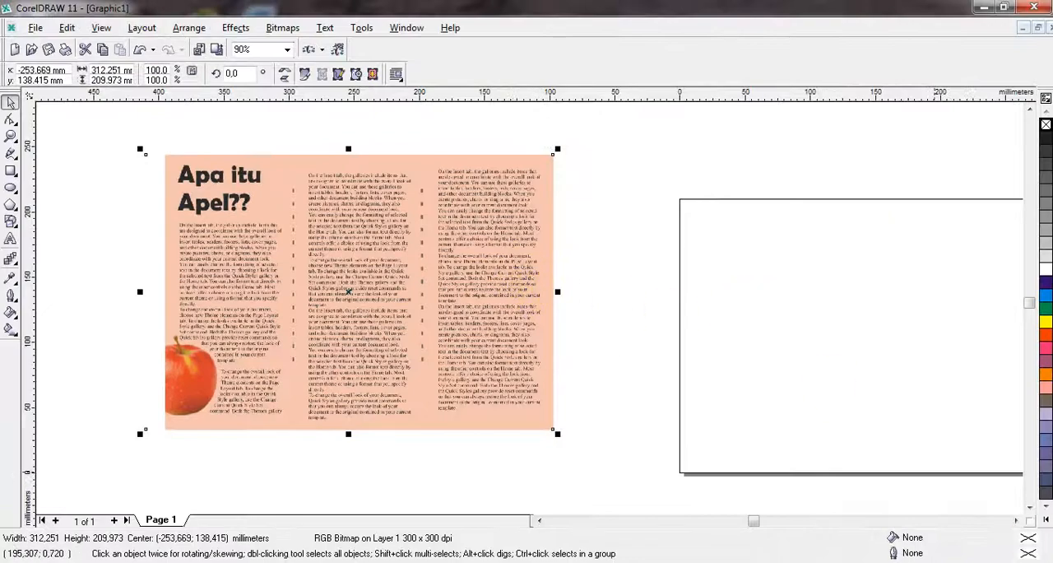
{"action": "left_click", "coordinate": [1016, 520]}
{"action": "left_click", "coordinate": [1016, 520]}
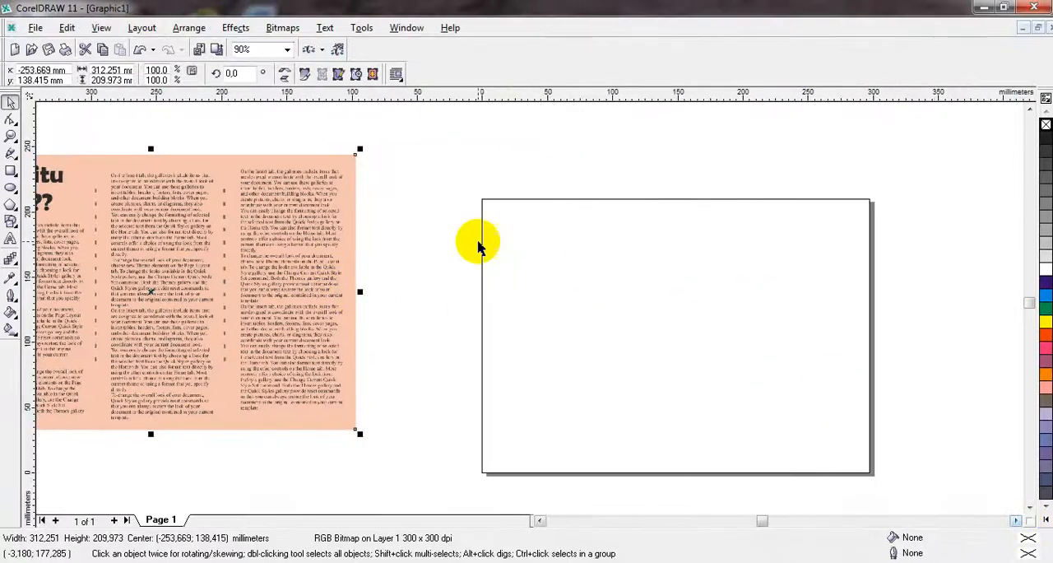
{"action": "left_click", "coordinate": [559, 252]}
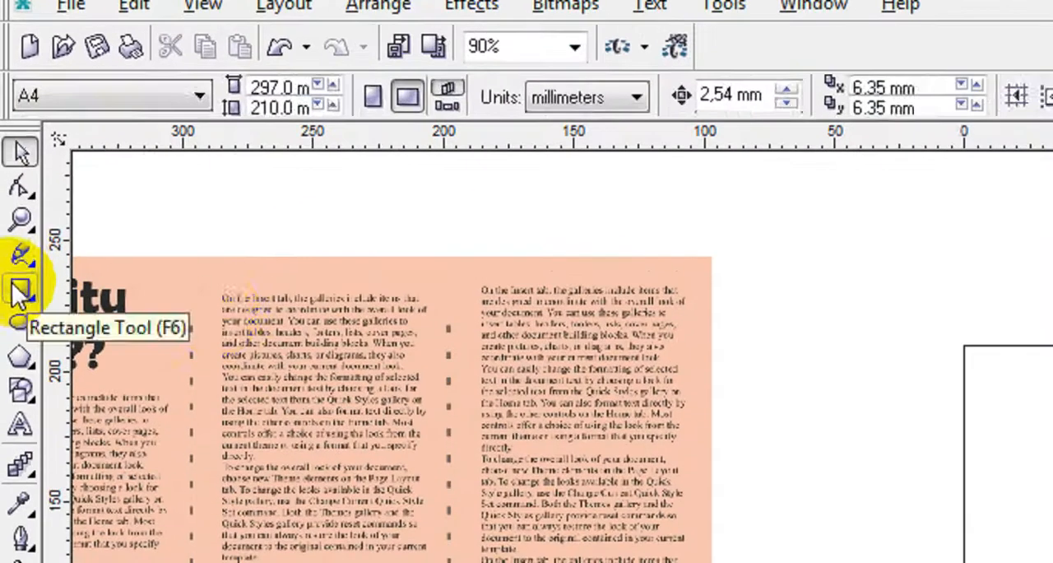
Step: Draw a rectangle over the whole page and set its size to 297 mm wide by 210 mm high
{"action": "left_click", "coordinate": [10, 171]}
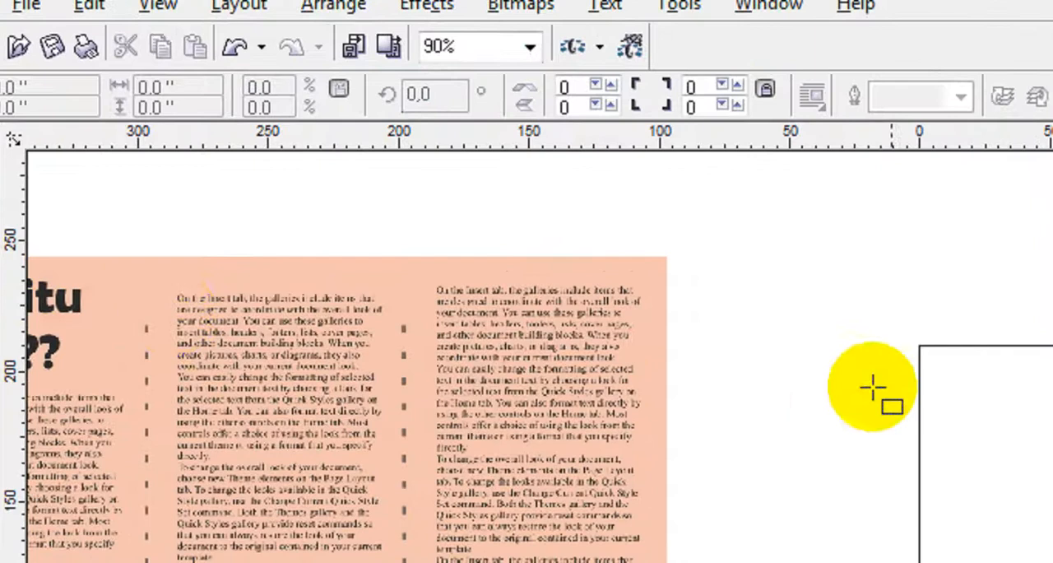
{"action": "left_click_drag", "start_coordinate": [920, 345], "coordinate": [865, 415]}
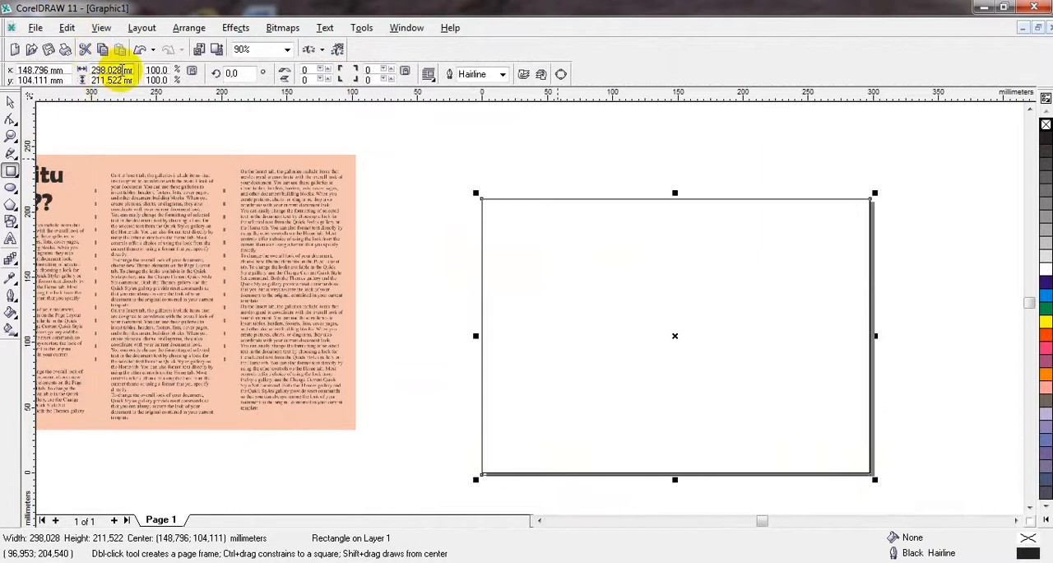
{"action": "left_click_drag", "start_coordinate": [122, 71], "coordinate": [80, 71]}
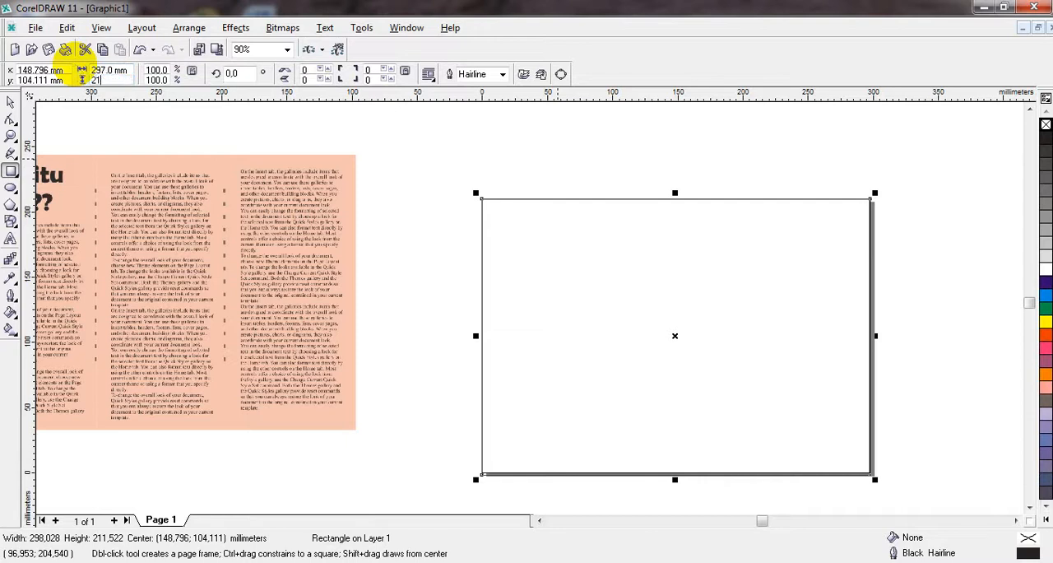
{"action": "key", "text": "Return"}
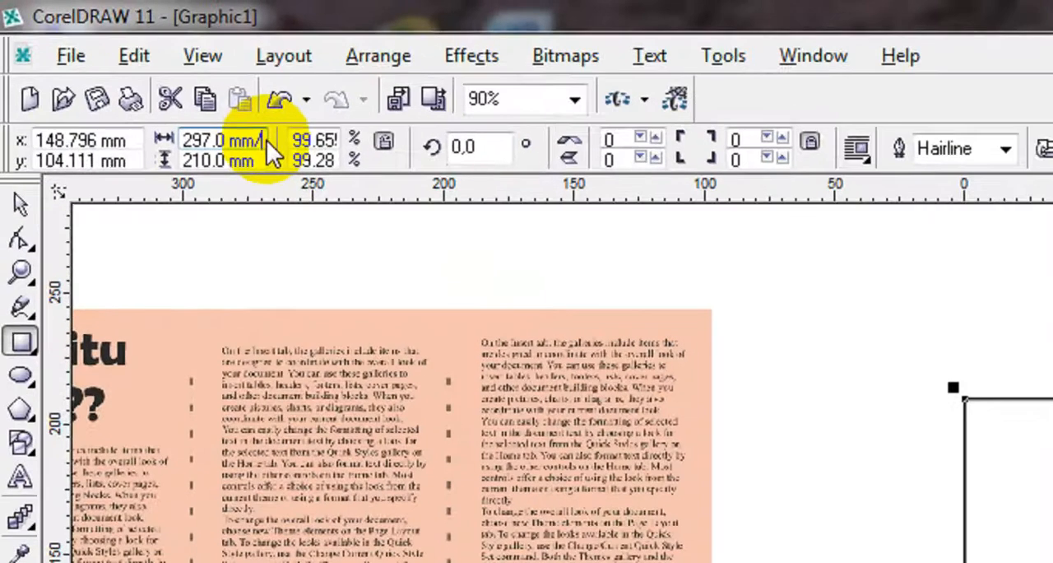
Step: Reduce the rectangle to one third of its width by setting the width to 297 mm/3, or 99 mm
{"action": "left_click", "coordinate": [132, 70]}
{"action": "type", "text": "/3"}
{"action": "key", "text": "Return"}
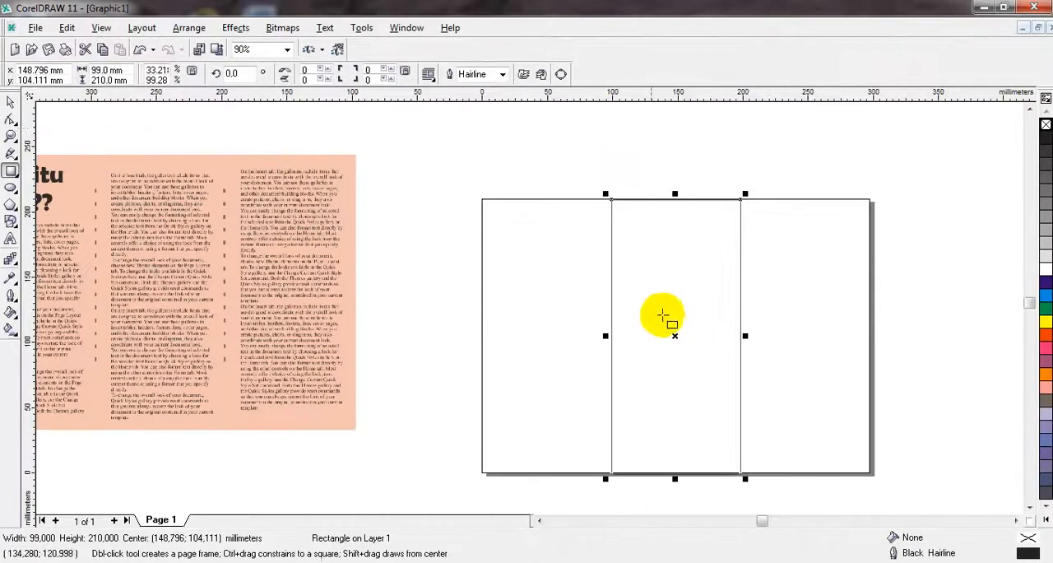
Step: Duplicate the 99 mm panel rectangle and nudge the copy onto the page's left third, at x 49.736 mm
{"action": "left_click", "coordinate": [13, 102]}
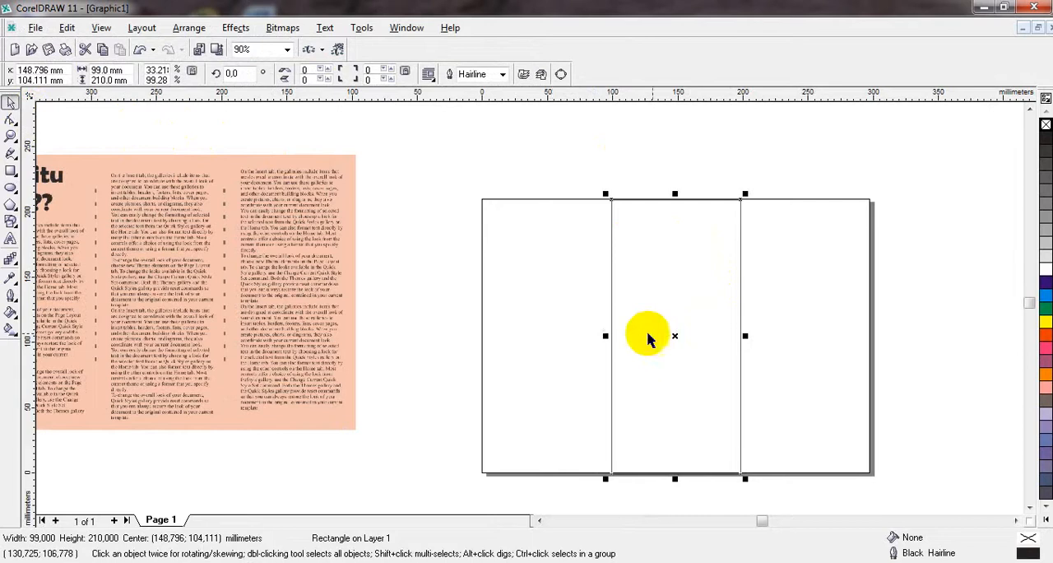
{"action": "left_click", "coordinate": [676, 337]}
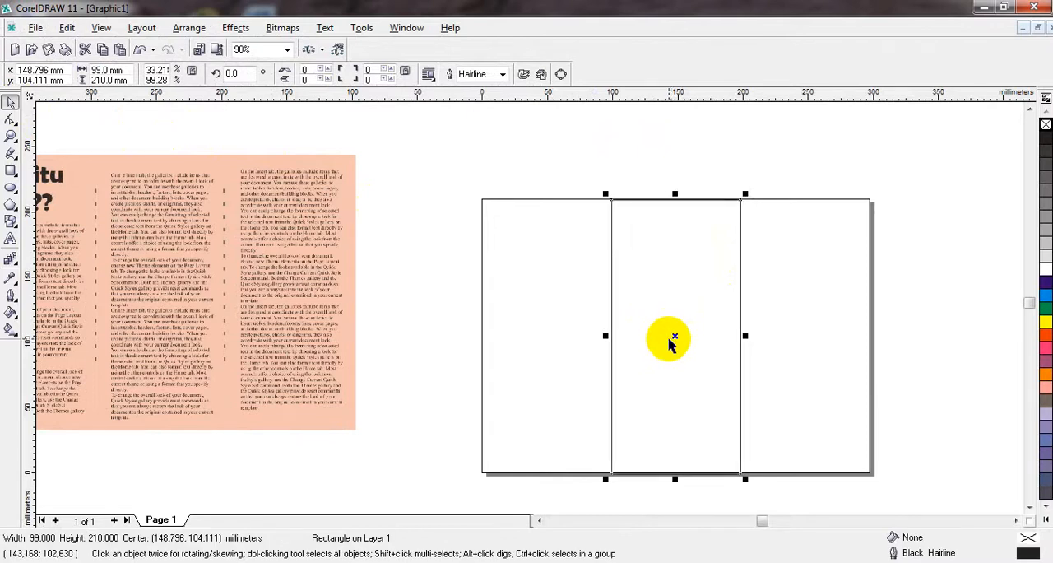
{"action": "key", "text": "Left"}
{"action": "key", "text": "Left"}
{"action": "key", "text": "Left"}
{"action": "key", "text": "Left"}
{"action": "key", "text": "Left"}
{"action": "key", "text": "Left"}
{"action": "key", "text": "Left"}
{"action": "key", "text": "Left"}
{"action": "key", "text": "Left"}
{"action": "key", "text": "Left"}
{"action": "key", "text": "Left"}
{"action": "key", "text": "Left"}
{"action": "key", "text": "Left"}
{"action": "key", "text": "Left"}
{"action": "key", "text": "Left"}
{"action": "key", "text": "Left"}
{"action": "key", "text": "Left"}
{"action": "key", "text": "Left"}
{"action": "key", "text": "Left"}
{"action": "key", "text": "Left"}
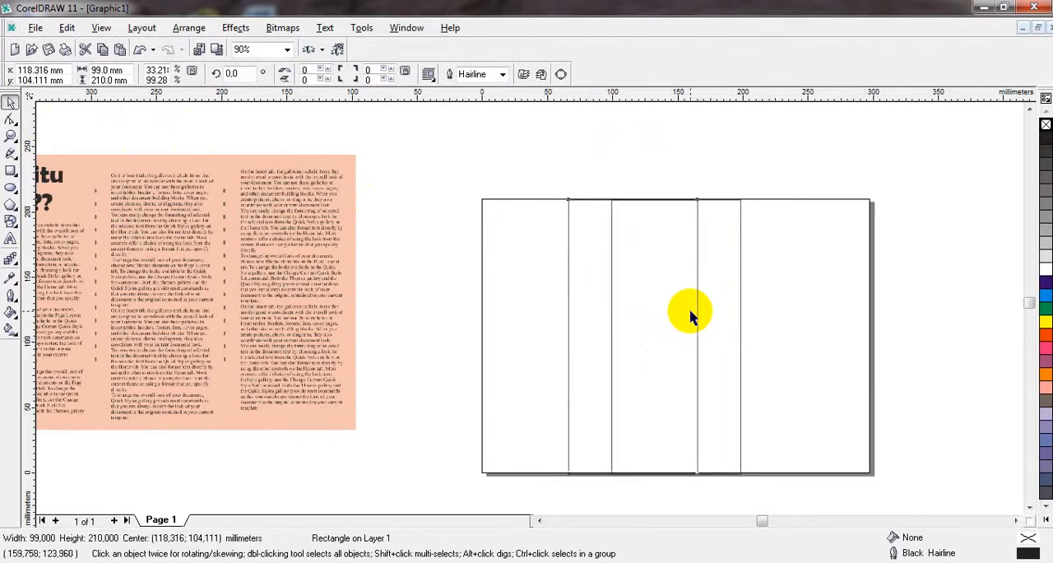
{"action": "key", "text": "Right"}
{"action": "key", "text": "Right"}
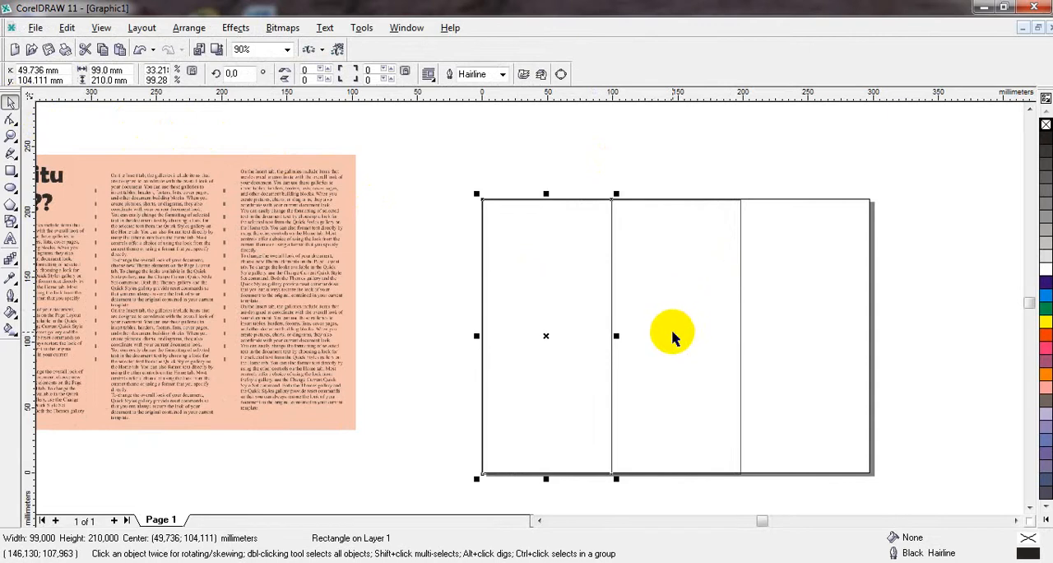
Step: Paste another copy of the panel rectangle and nudge it onto the page's right third, at x 247.856 mm
{"action": "key", "text": "Right"}
{"action": "key", "text": "Right"}
{"action": "key", "text": "Right"}
{"action": "key", "text": "Right"}
{"action": "key", "text": "Right"}
{"action": "key", "text": "Right"}
{"action": "key", "text": "Right"}
{"action": "key", "text": "Right"}
{"action": "key", "text": "Right"}
{"action": "key", "text": "Right"}
{"action": "key", "text": "Right"}
{"action": "key", "text": "Right"}
{"action": "key", "text": "Right"}
{"action": "key", "text": "Right"}
{"action": "key", "text": "Right"}
{"action": "key", "text": "Right"}
{"action": "key", "text": "Right"}
{"action": "key", "text": "Right"}
{"action": "key", "text": "Right"}
{"action": "key", "text": "Right"}
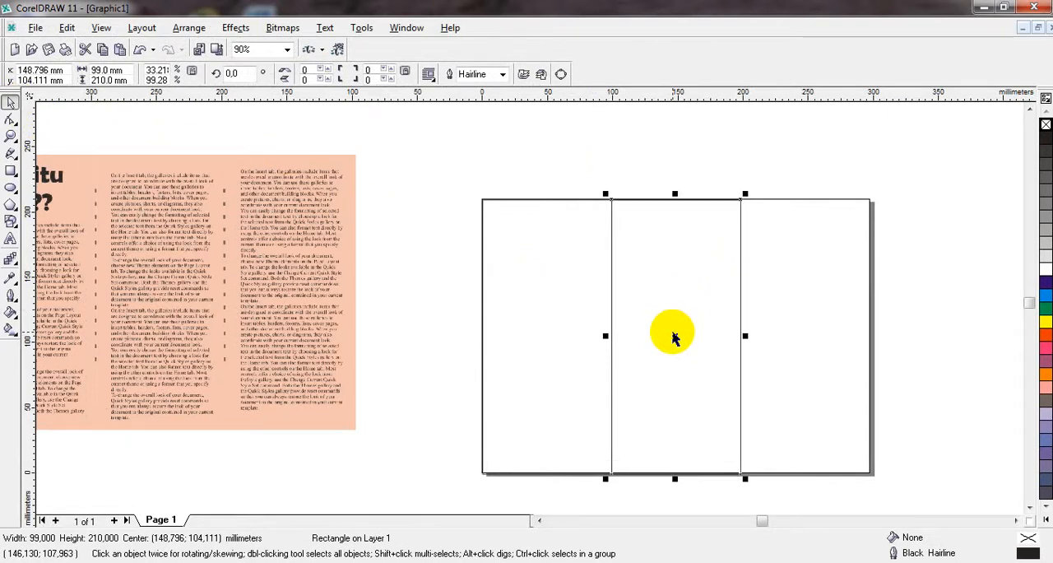
{"action": "key", "text": "Right"}
{"action": "key", "text": "Right"}
{"action": "key", "text": "Right"}
{"action": "key", "text": "Right"}
{"action": "key", "text": "Right"}
{"action": "key", "text": "Right"}
{"action": "key", "text": "Right"}
{"action": "key", "text": "Right"}
{"action": "key", "text": "Right"}
{"action": "key", "text": "Right"}
{"action": "key", "text": "Right"}
{"action": "key", "text": "Right"}
{"action": "key", "text": "Right"}
{"action": "key", "text": "Right"}
{"action": "key", "text": "Right"}
{"action": "key", "text": "Right"}
{"action": "key", "text": "Right"}
{"action": "key", "text": "Right"}
{"action": "key", "text": "Right"}
{"action": "key", "text": "Right"}
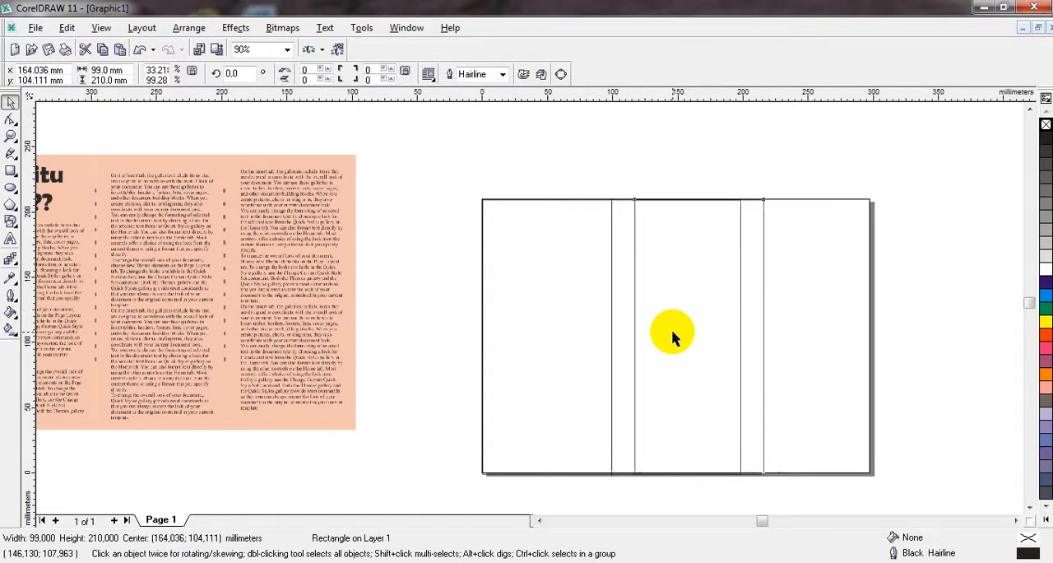
{"action": "key", "text": "Right"}
{"action": "key", "text": "Right"}
{"action": "key", "text": "Right"}
{"action": "key", "text": "Right"}
{"action": "key", "text": "Right"}
{"action": "key", "text": "Right"}
{"action": "key", "text": "Right"}
{"action": "key", "text": "Right"}
{"action": "key", "text": "Right"}
{"action": "key", "text": "Right"}
{"action": "key", "text": "Right"}
{"action": "key", "text": "Right"}
{"action": "key", "text": "Right"}
{"action": "key", "text": "Right"}
{"action": "key", "text": "Right"}
{"action": "key", "text": "Right"}
{"action": "key", "text": "Right"}
{"action": "key", "text": "Right"}
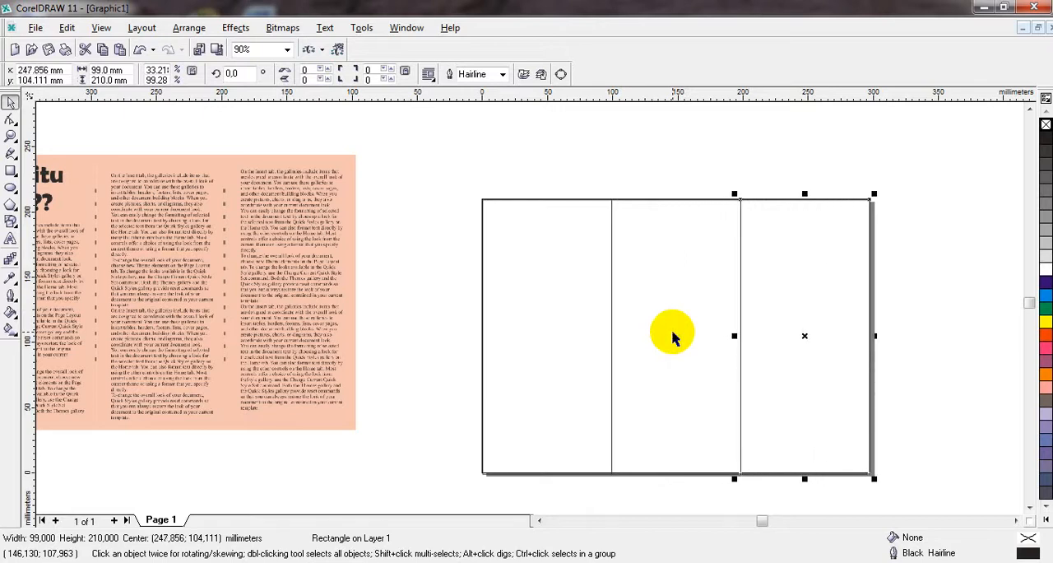
{"action": "left_click", "coordinate": [430, 167]}
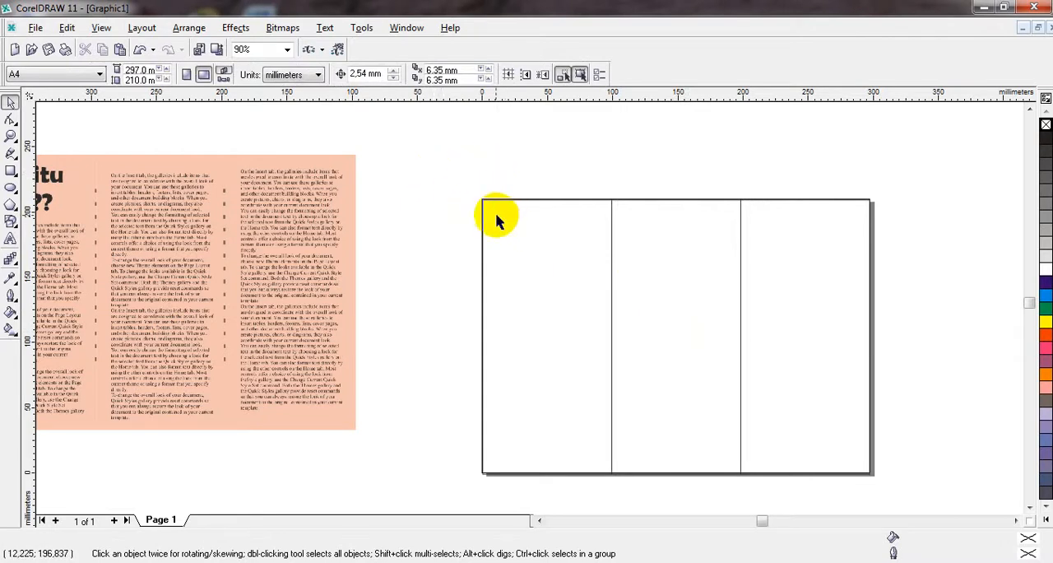
Step: Apply a one-step inside contour to the left panel rectangle with the Interactive Contour tool
{"action": "left_click", "coordinate": [502, 255]}
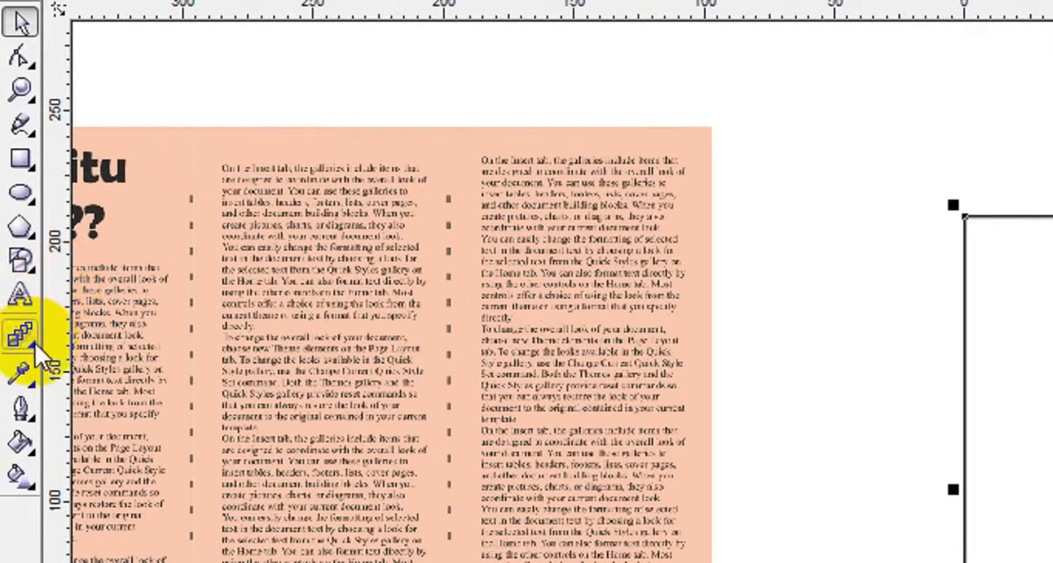
{"action": "left_click", "coordinate": [33, 344]}
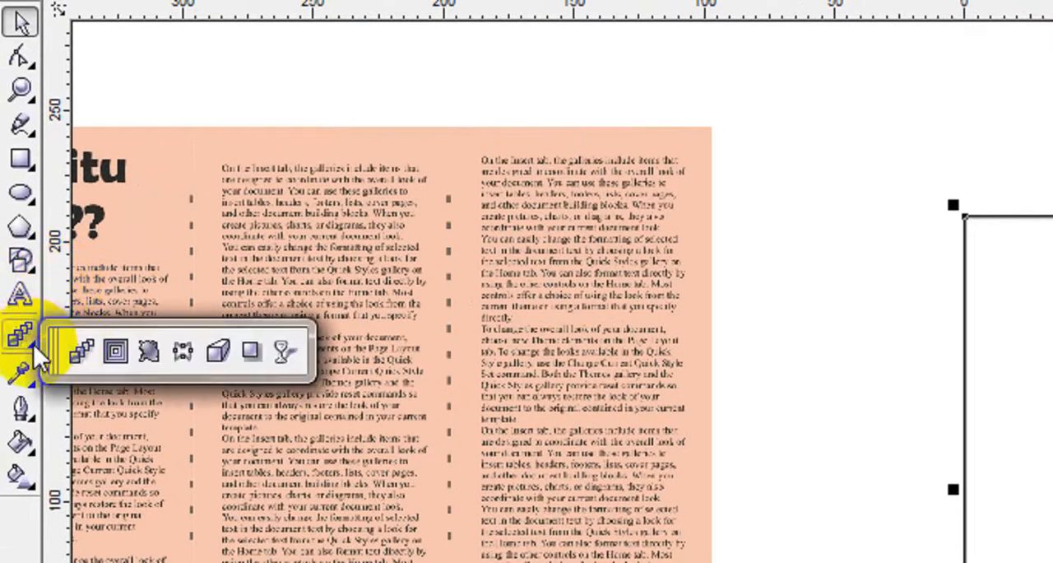
{"action": "left_click", "coordinate": [123, 355]}
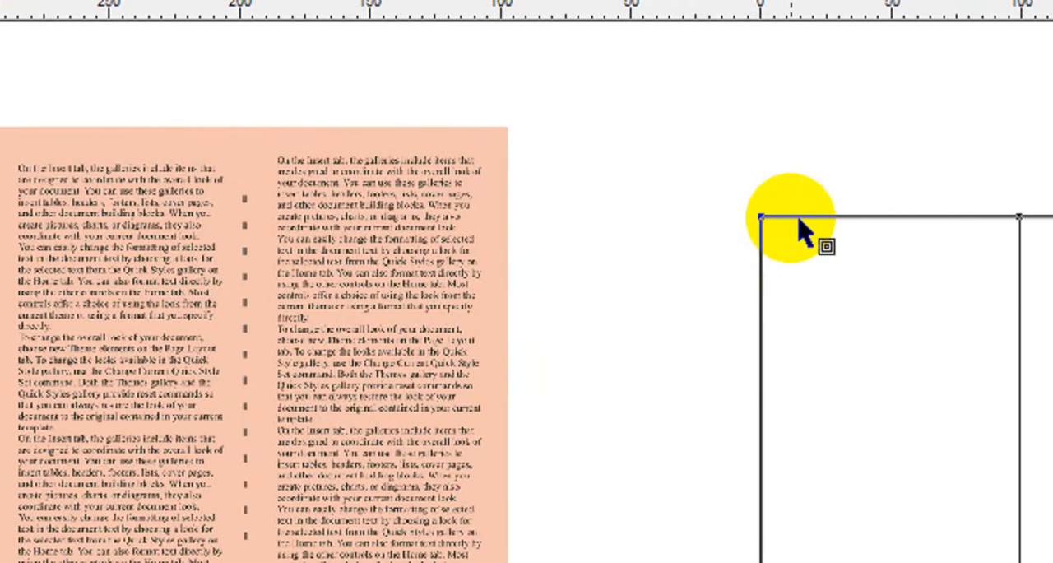
{"action": "left_click", "coordinate": [792, 218]}
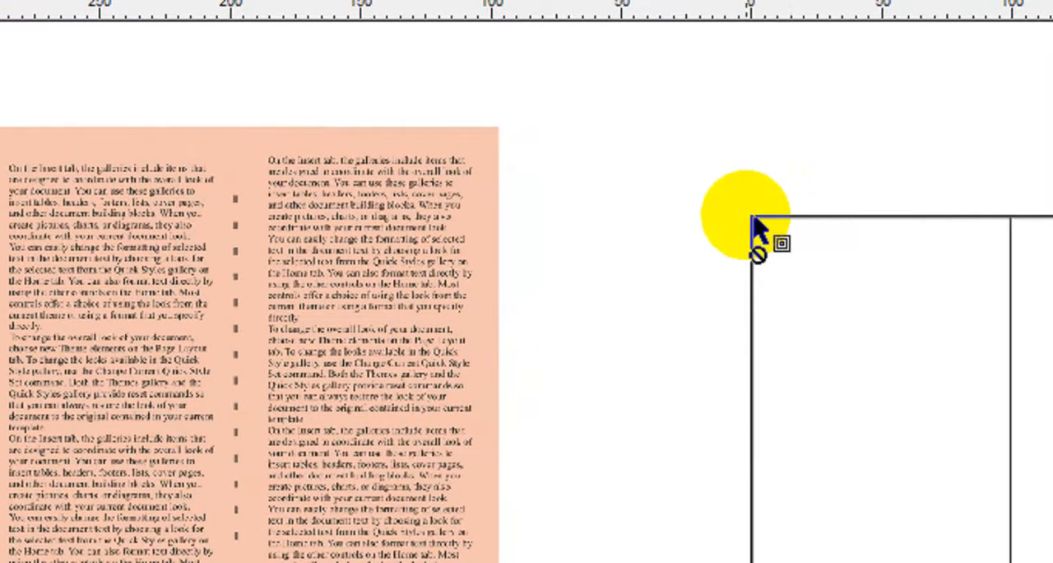
{"action": "left_click", "coordinate": [751, 219]}
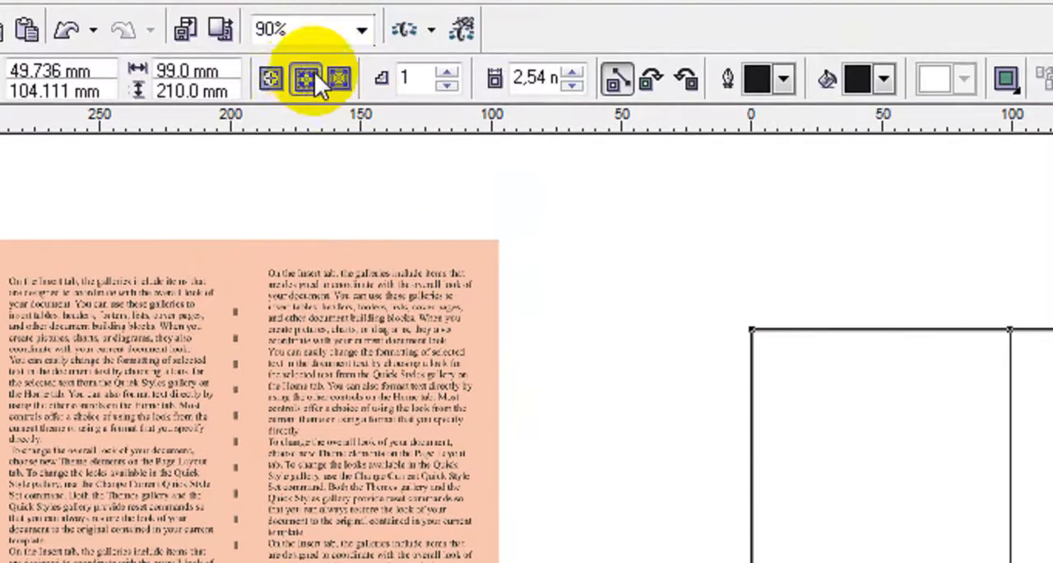
{"action": "left_click", "coordinate": [310, 77]}
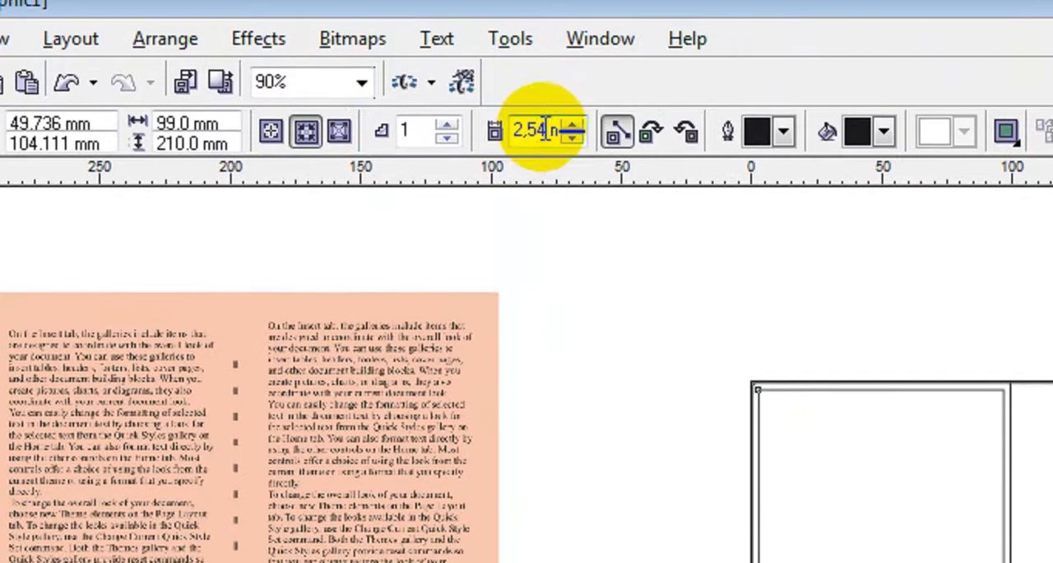
Step: Set the left panel's contour offset to 10 mm
{"action": "left_click_drag", "start_coordinate": [553, 129], "coordinate": [492, 127]}
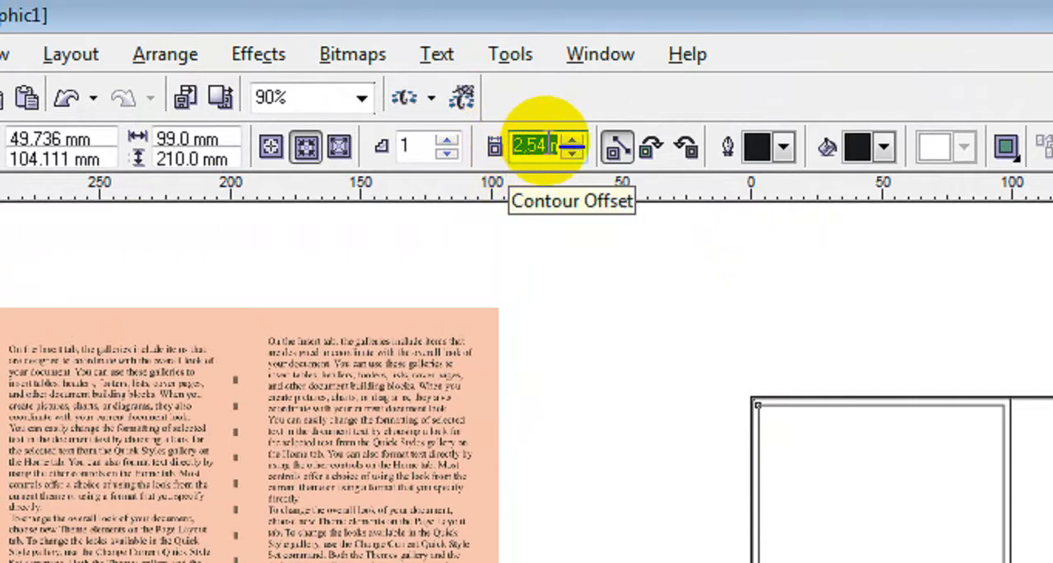
{"action": "left_click", "coordinate": [551, 146]}
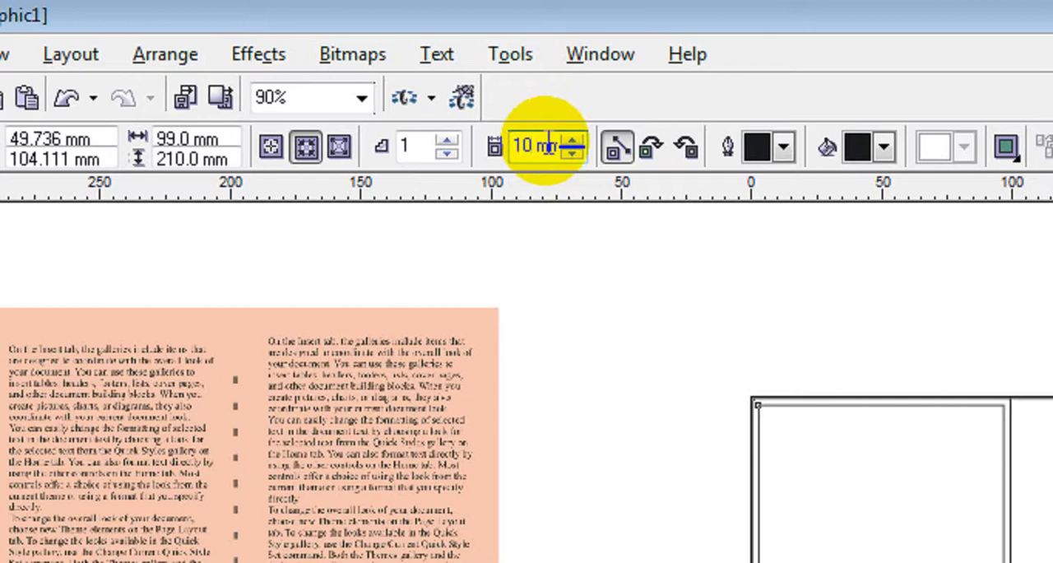
{"action": "key", "text": "Return"}
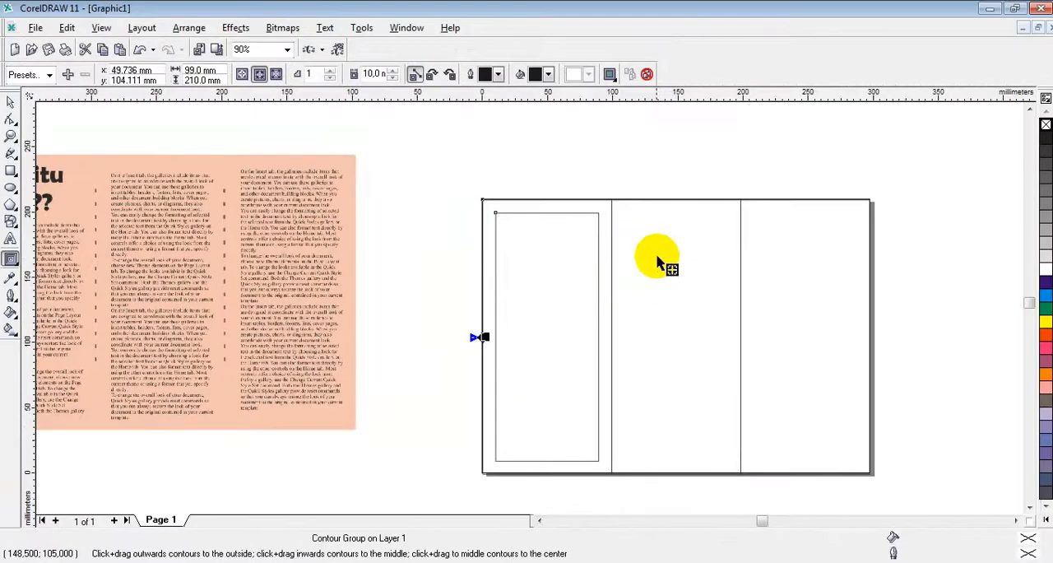
Step: Add the same 10 mm inside contour to the middle and right panel rectangles
{"action": "left_click", "coordinate": [666, 201]}
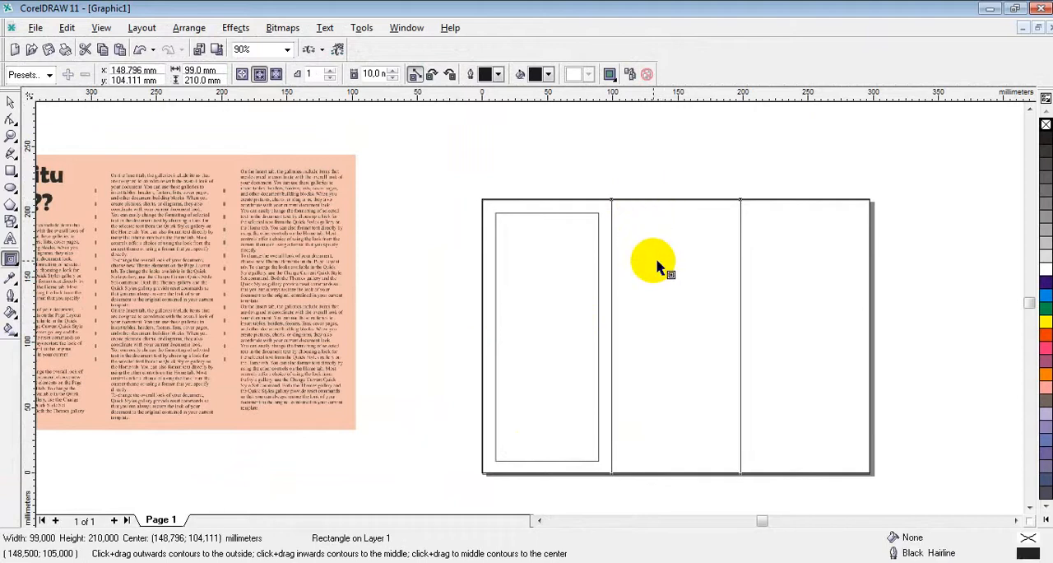
{"action": "left_click", "coordinate": [260, 74]}
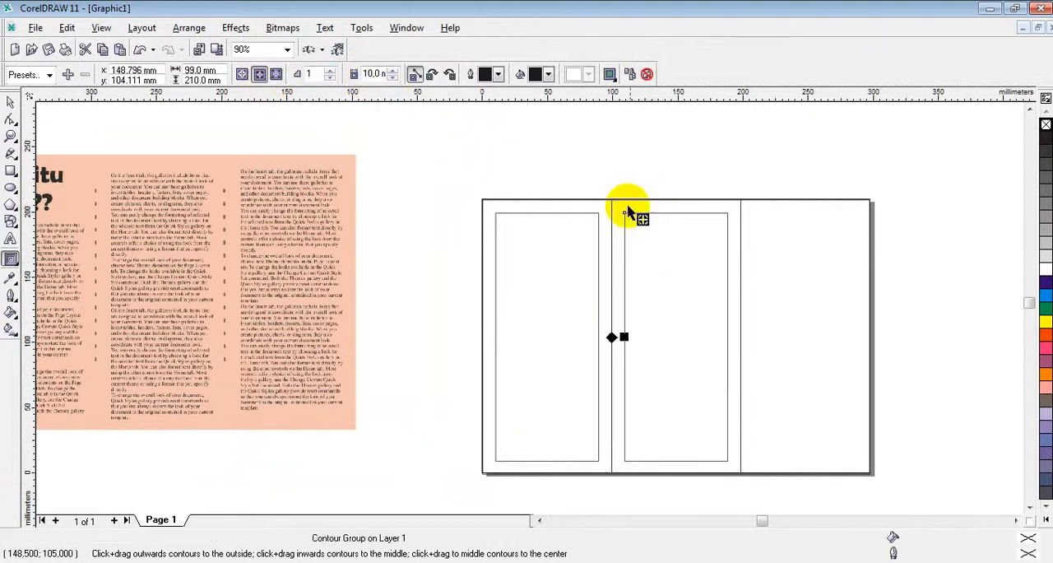
{"action": "left_click", "coordinate": [797, 255]}
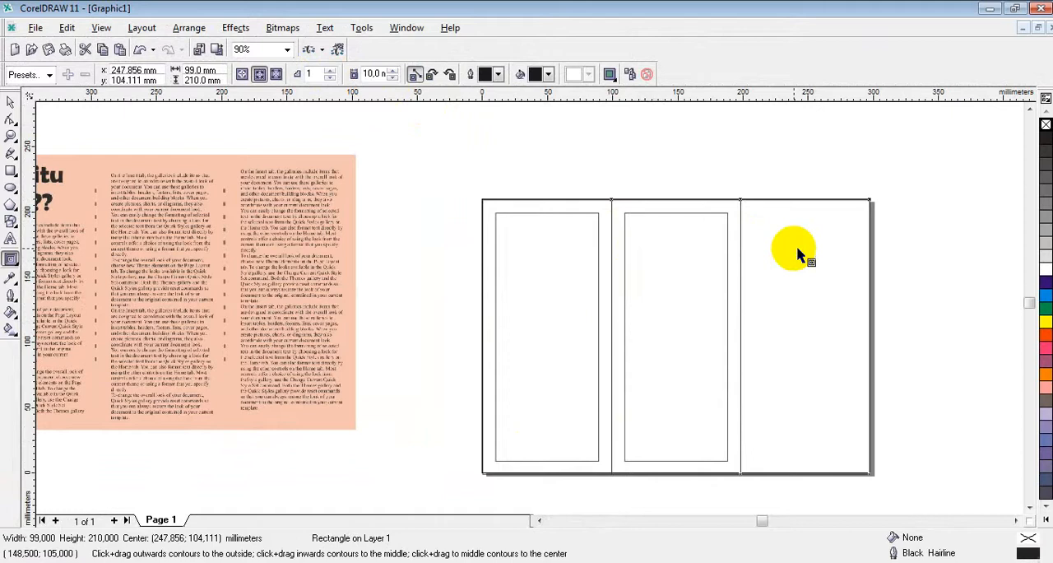
{"action": "left_click", "coordinate": [259, 74]}
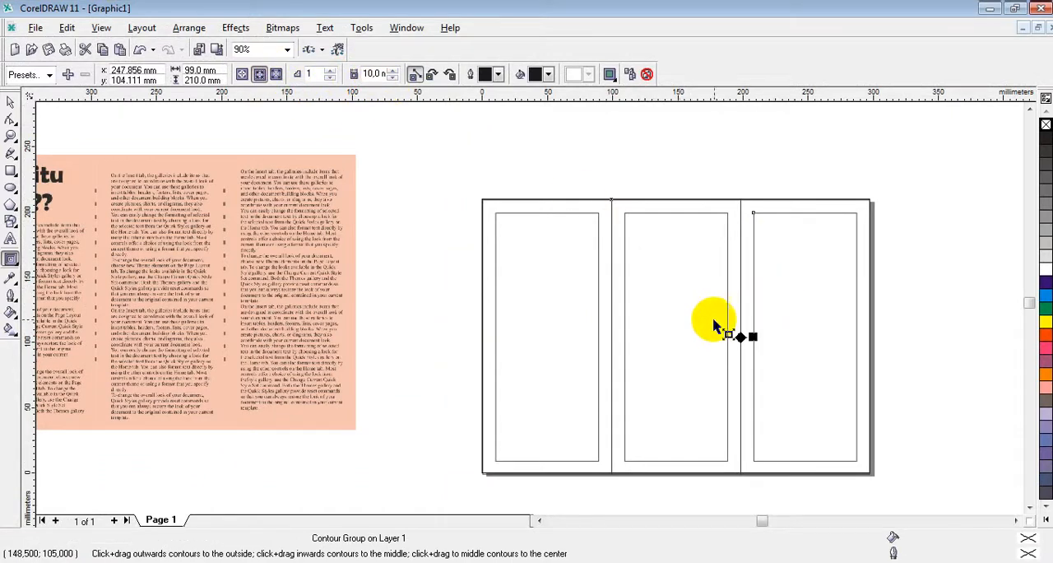
Step: Try moving the left panel and its contour off the page, and undo the move
{"action": "left_click", "coordinate": [9, 102]}
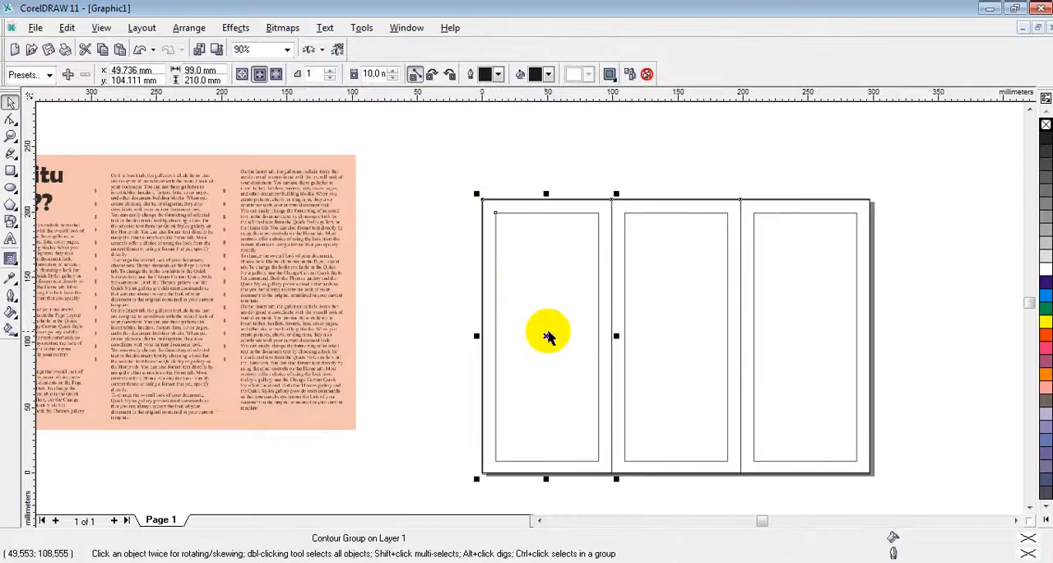
{"action": "left_click_drag", "start_coordinate": [547, 335], "coordinate": [432, 325]}
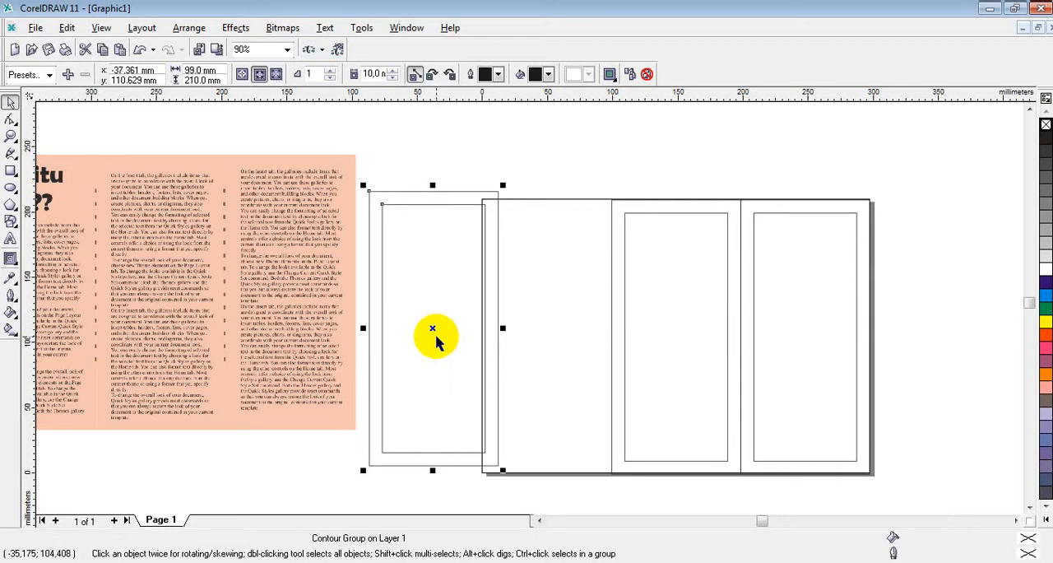
{"action": "key", "text": "ctrl+z"}
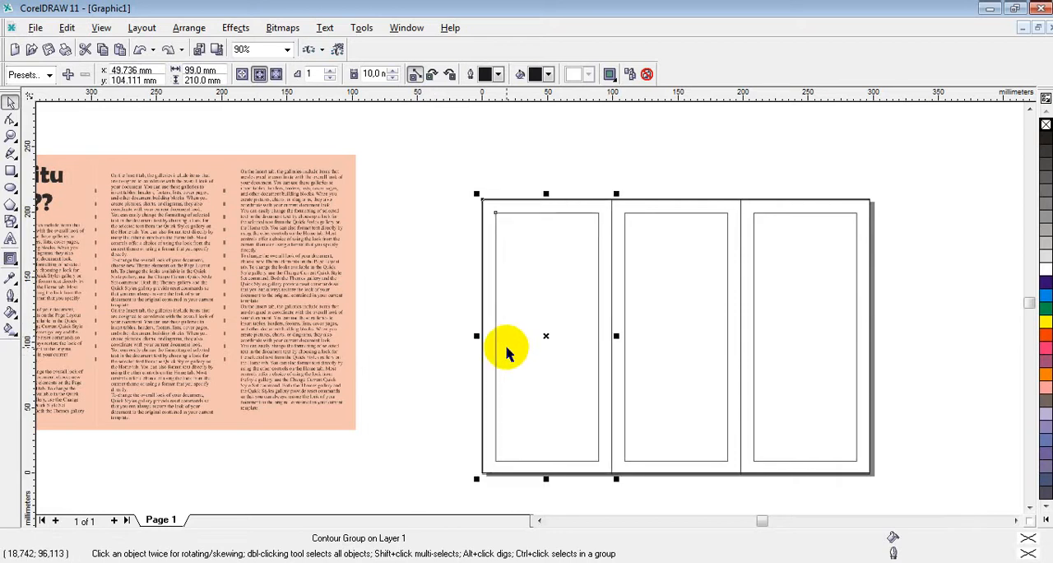
Step: Break the left panel's contour group apart into separate outer and inner rectangles
{"action": "right_click", "coordinate": [547, 336]}
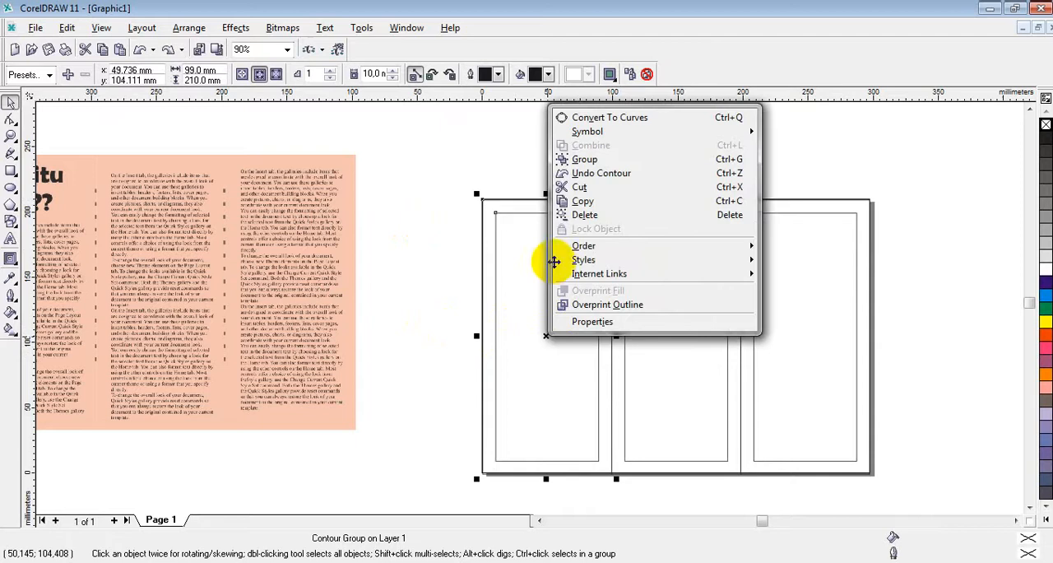
{"action": "left_click", "coordinate": [506, 360]}
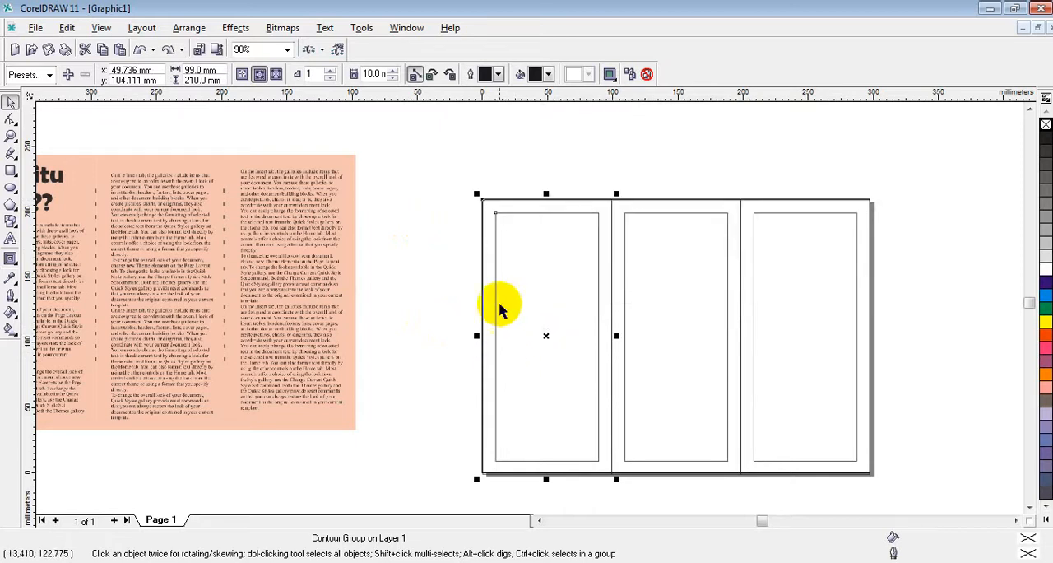
{"action": "right_click", "coordinate": [498, 216]}
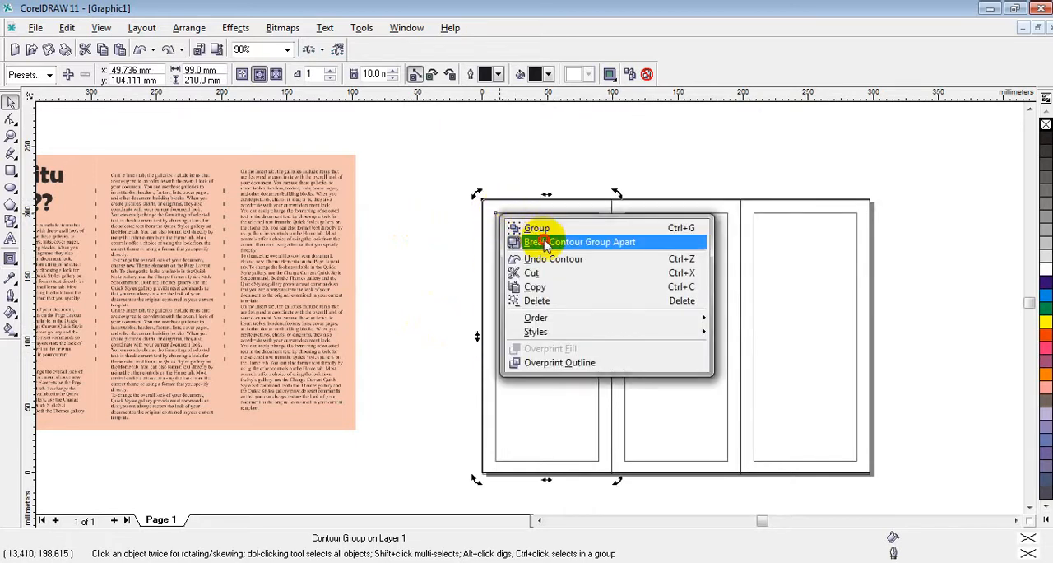
{"action": "left_click", "coordinate": [546, 243]}
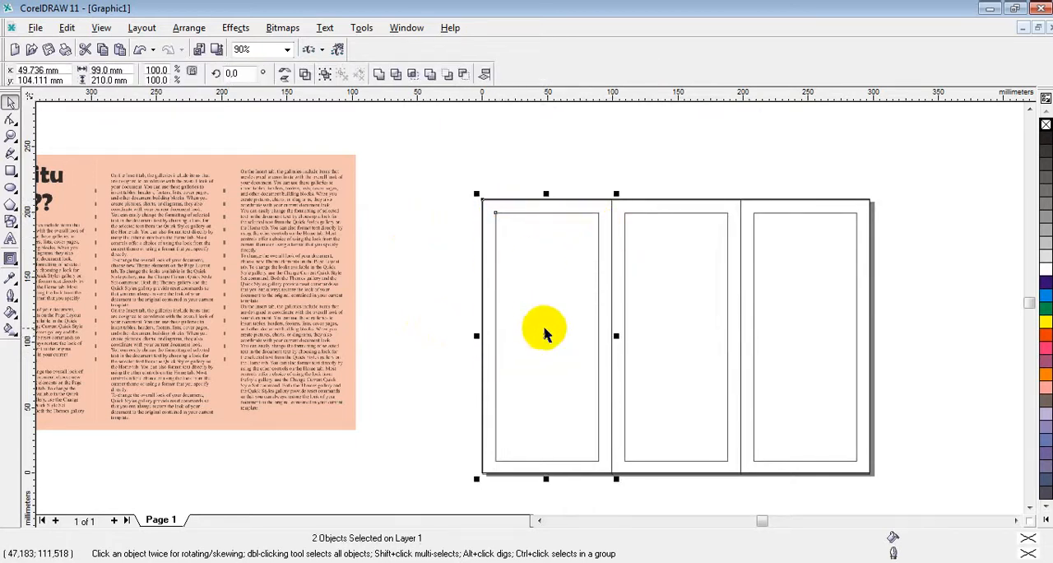
Step: Try moving the left panel's two separated rectangles off the page, and return them to x 49.736 mm, y 104.111 mm
{"action": "left_click_drag", "start_coordinate": [545, 329], "coordinate": [435, 329]}
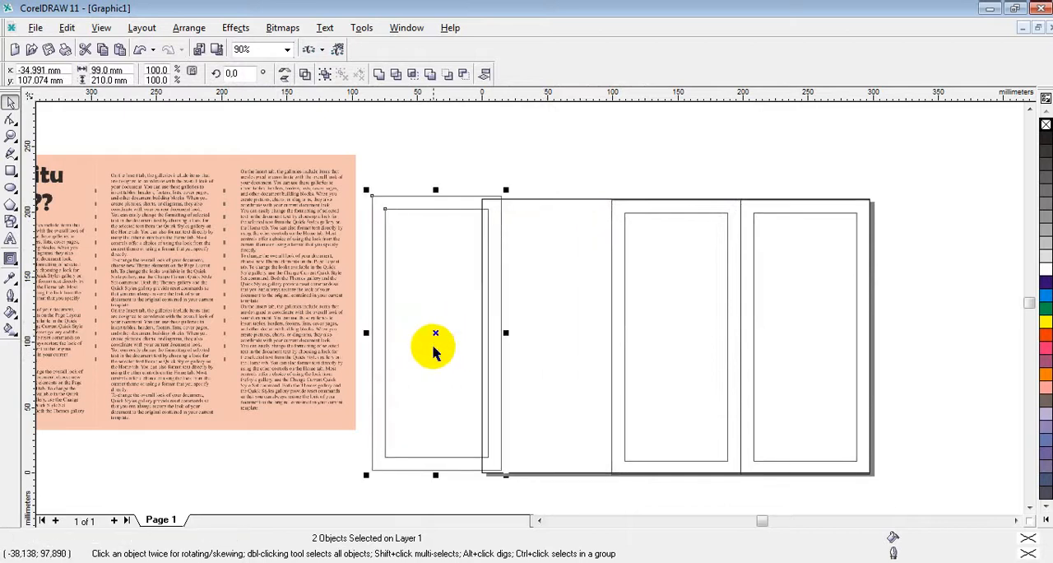
{"action": "left_click", "coordinate": [425, 334]}
{"action": "left_click", "coordinate": [421, 293]}
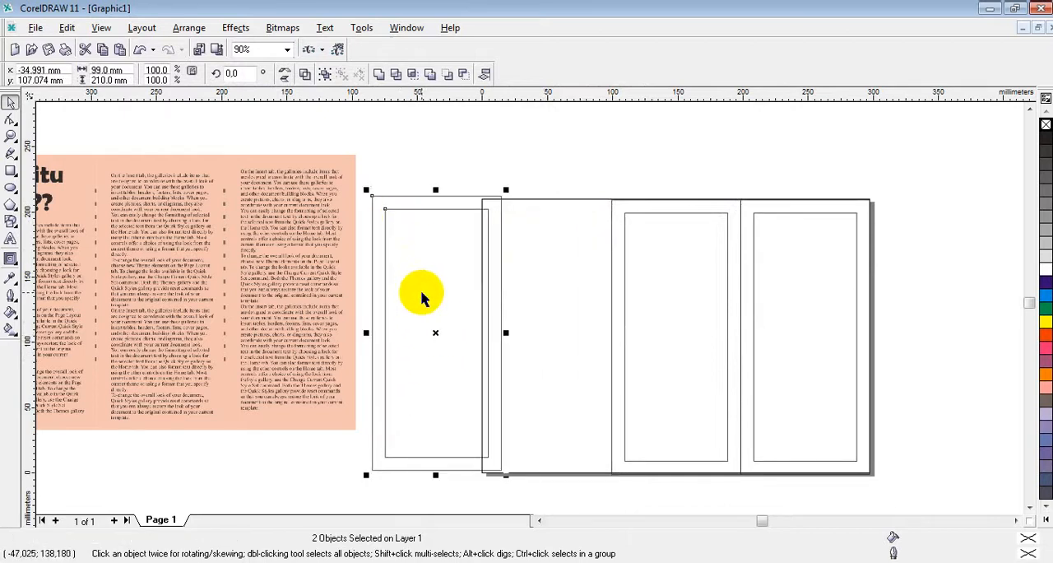
{"action": "left_click_drag", "start_coordinate": [384, 213], "coordinate": [405, 228]}
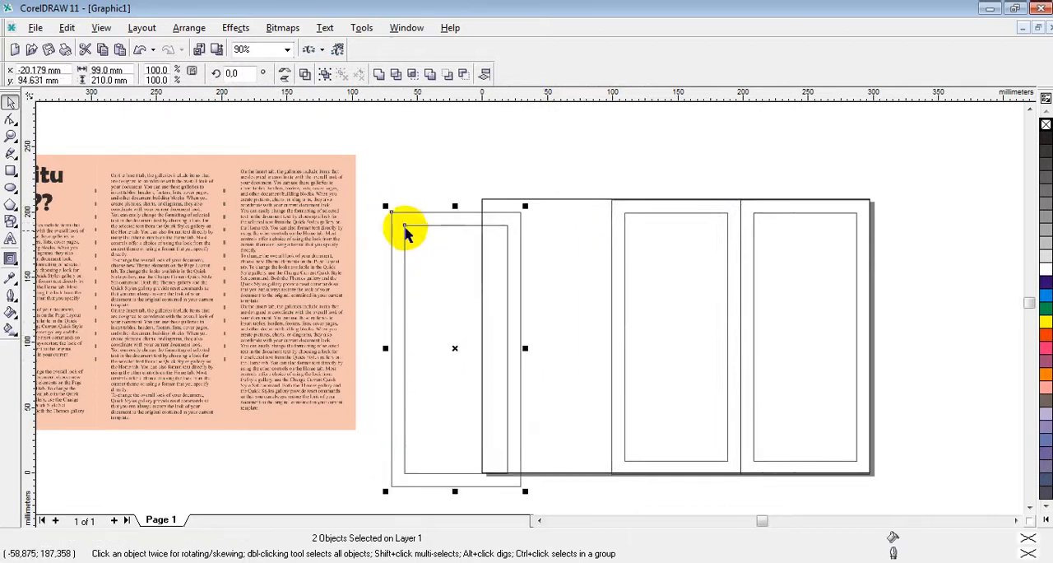
{"action": "left_click_drag", "start_coordinate": [458, 346], "coordinate": [550, 335]}
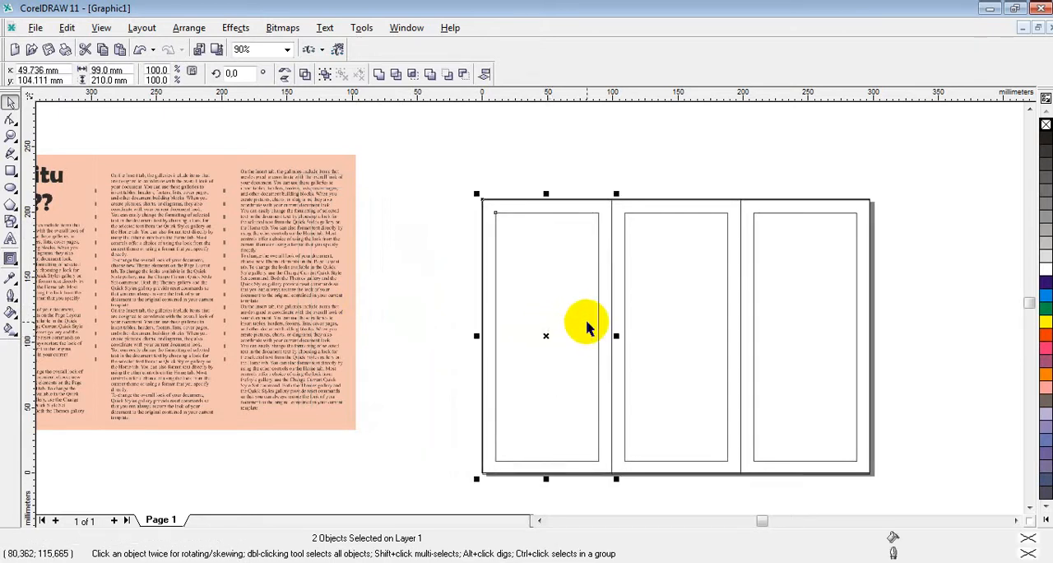
Step: Check which commands are available for the left panel's separated rectangles
{"action": "left_click", "coordinate": [562, 349]}
{"action": "right_click", "coordinate": [561, 349]}
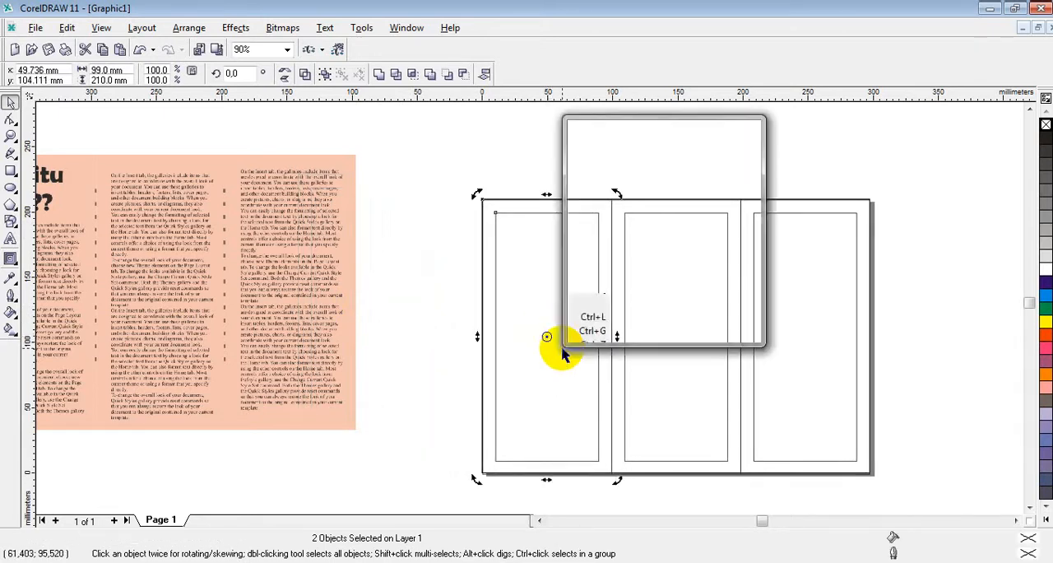
{"action": "left_click", "coordinate": [510, 206]}
{"action": "left_click", "coordinate": [510, 205]}
{"action": "right_click", "coordinate": [510, 205]}
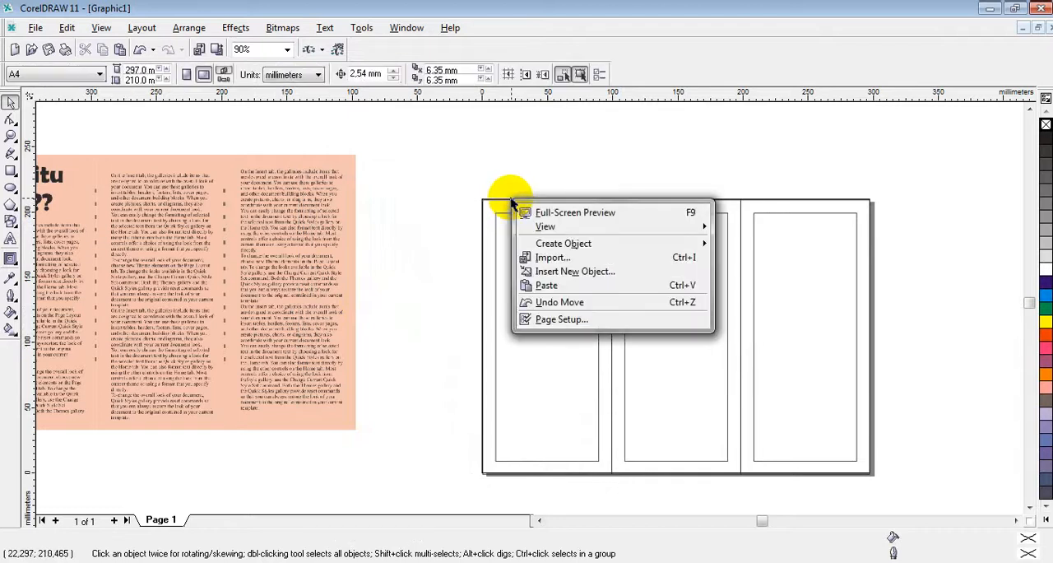
{"action": "left_click", "coordinate": [502, 199]}
{"action": "left_click", "coordinate": [502, 205]}
{"action": "right_click", "coordinate": [502, 205]}
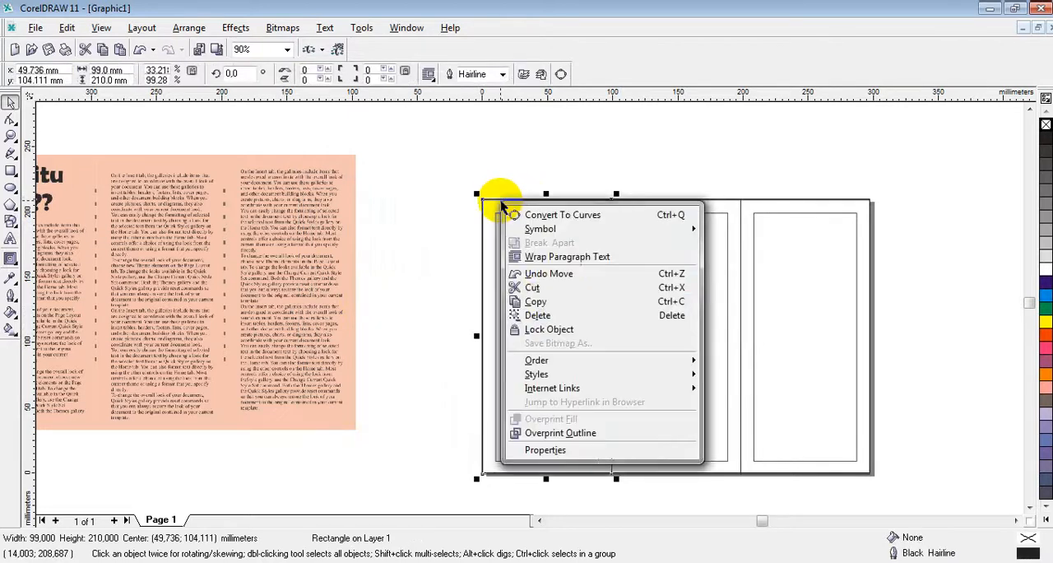
{"action": "left_click", "coordinate": [506, 300]}
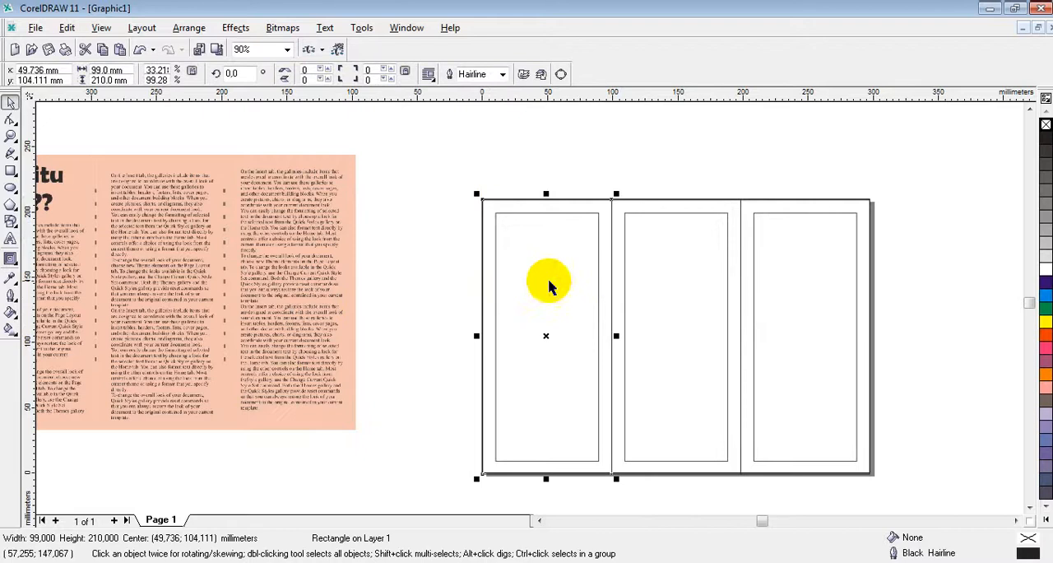
Step: Break the middle panel's contour group apart into separate rectangles
{"action": "left_click", "coordinate": [642, 238]}
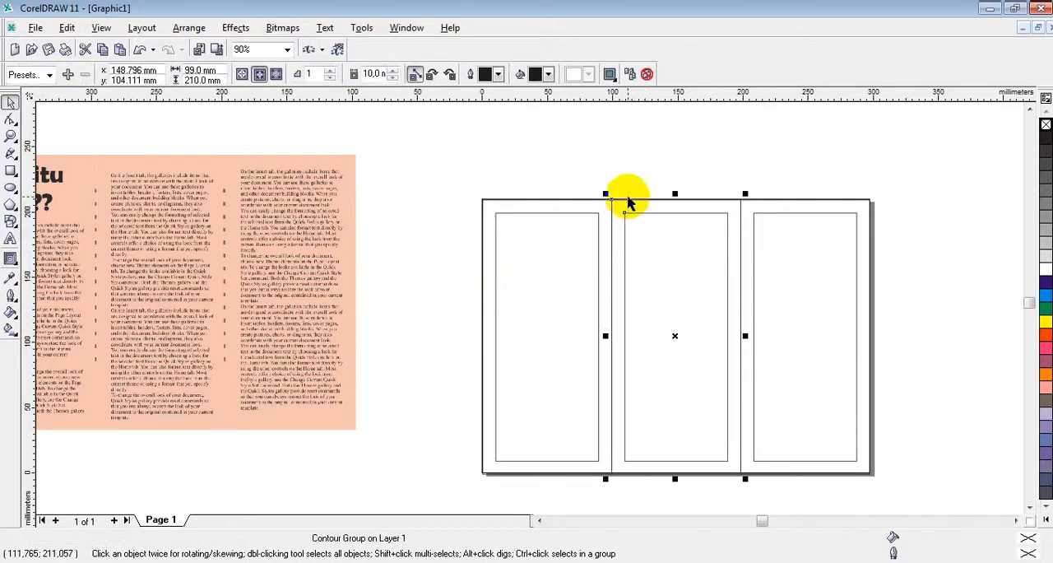
{"action": "right_click", "coordinate": [627, 202]}
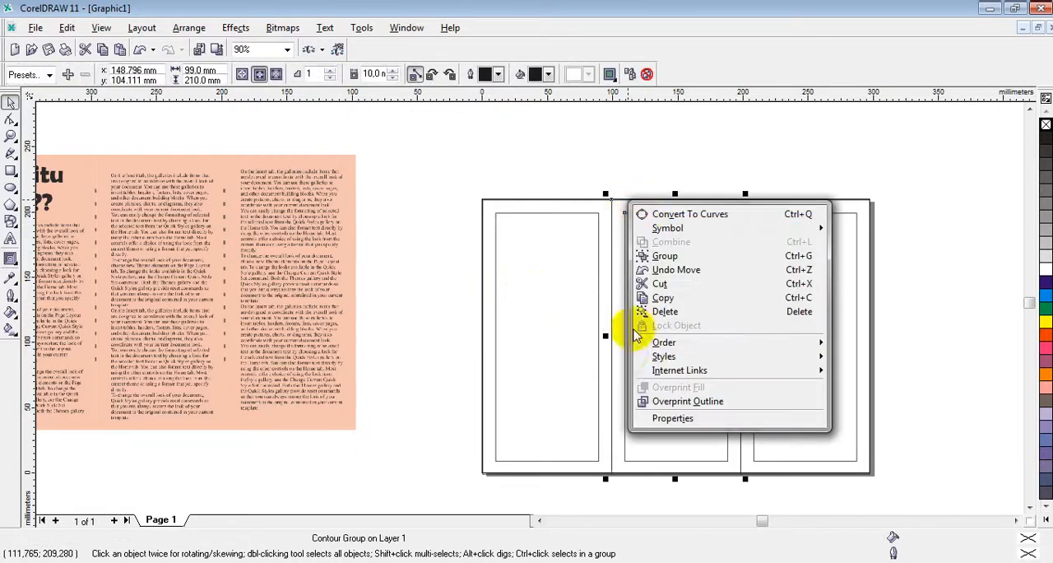
{"action": "left_click", "coordinate": [627, 456]}
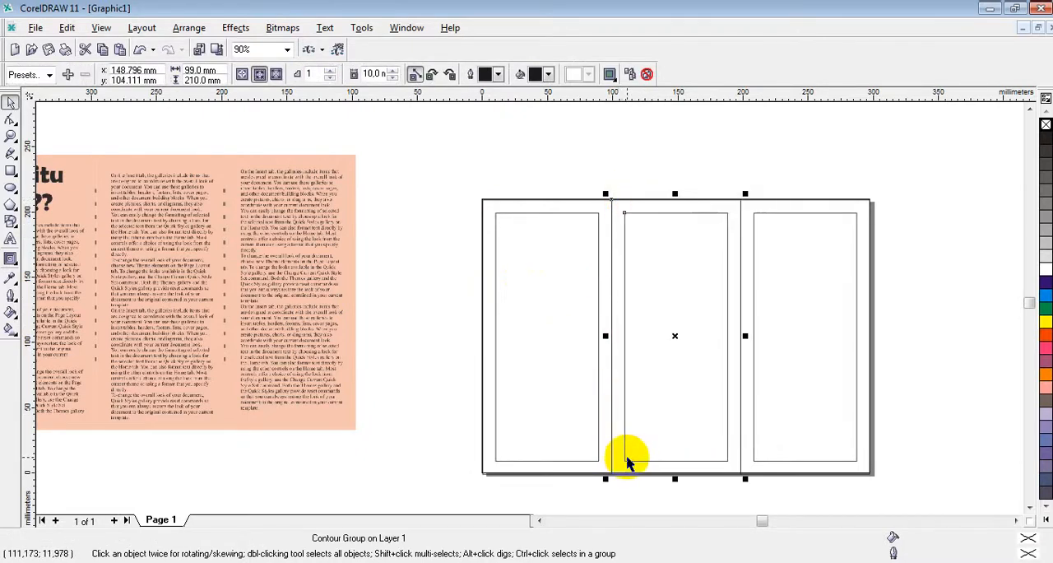
{"action": "right_click", "coordinate": [626, 455]}
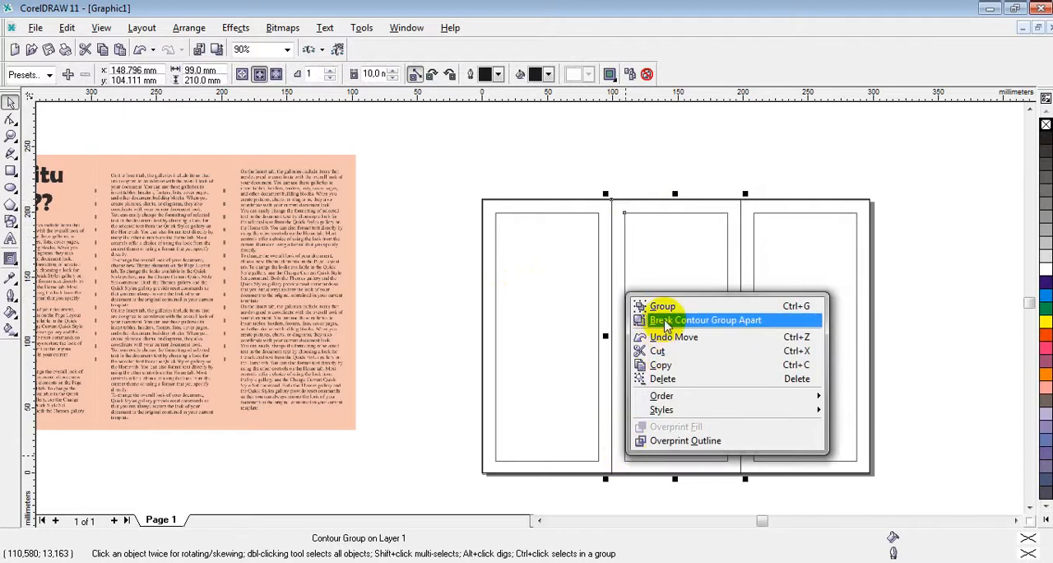
{"action": "left_click", "coordinate": [664, 321]}
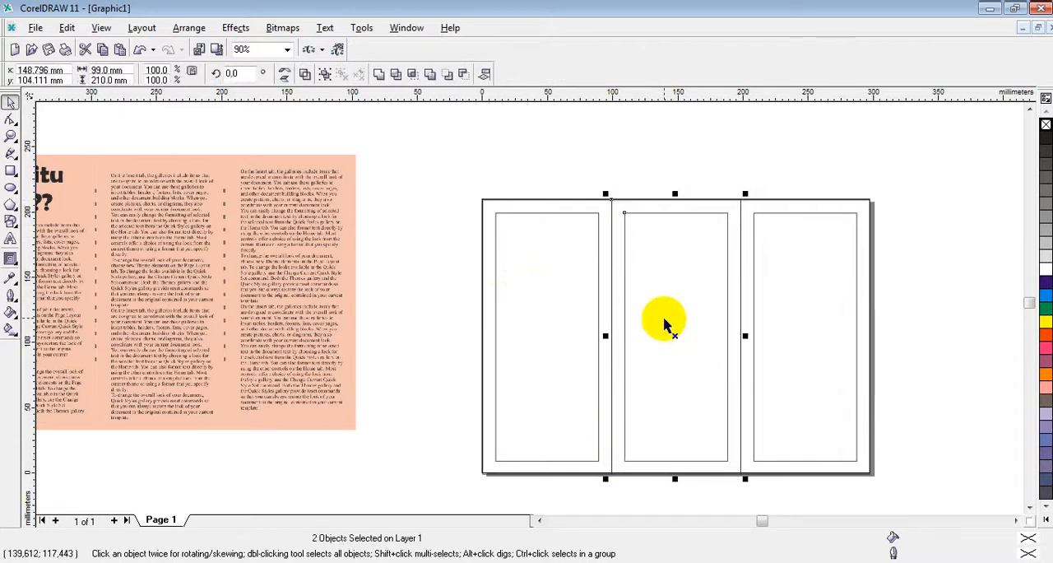
Step: Break the right panel's contour group apart into separate outer and inner rectangles
{"action": "left_click", "coordinate": [767, 215]}
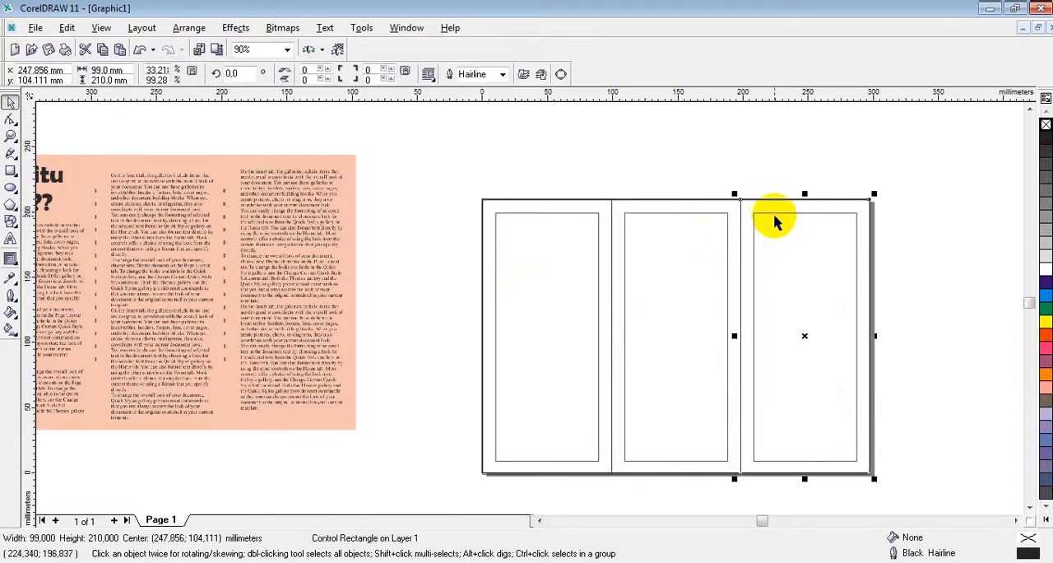
{"action": "left_click", "coordinate": [774, 217]}
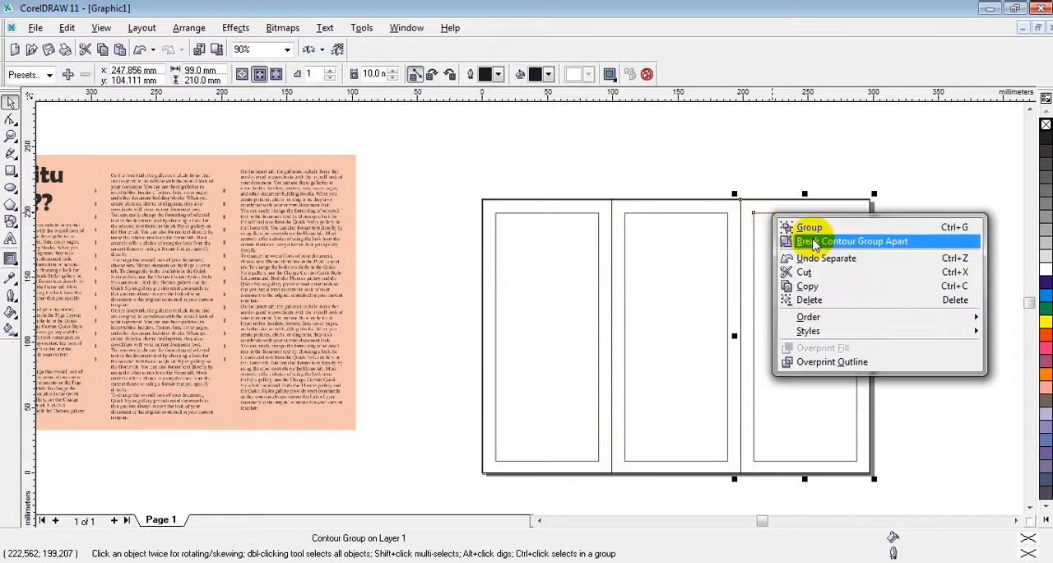
{"action": "left_click", "coordinate": [808, 238]}
{"action": "left_click", "coordinate": [526, 136]}
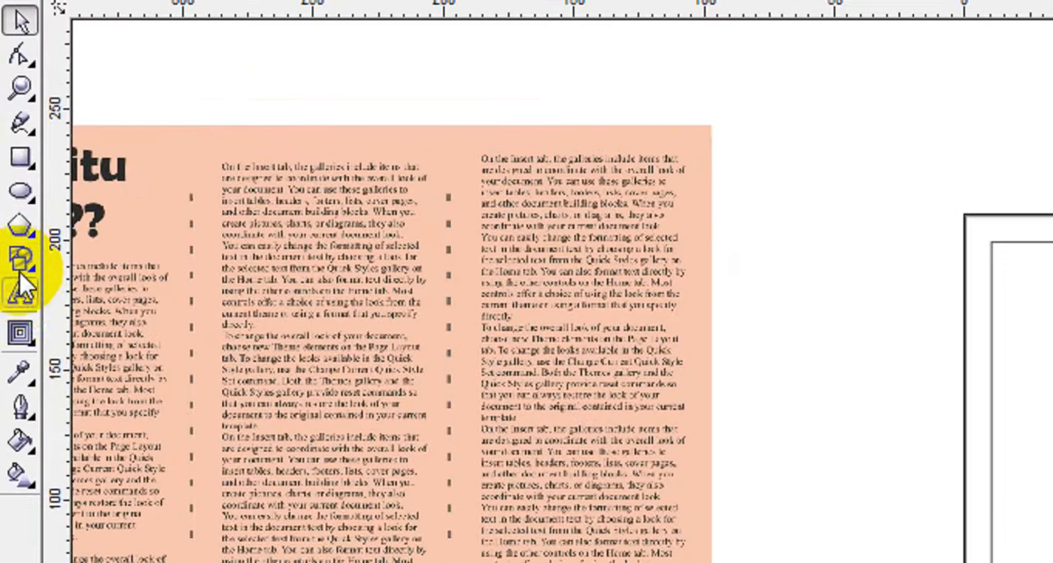
Step: Draw a paragraph text frame about 80 by 190 mm that fits the left panel's inner margin rectangle
{"action": "left_click", "coordinate": [11, 238]}
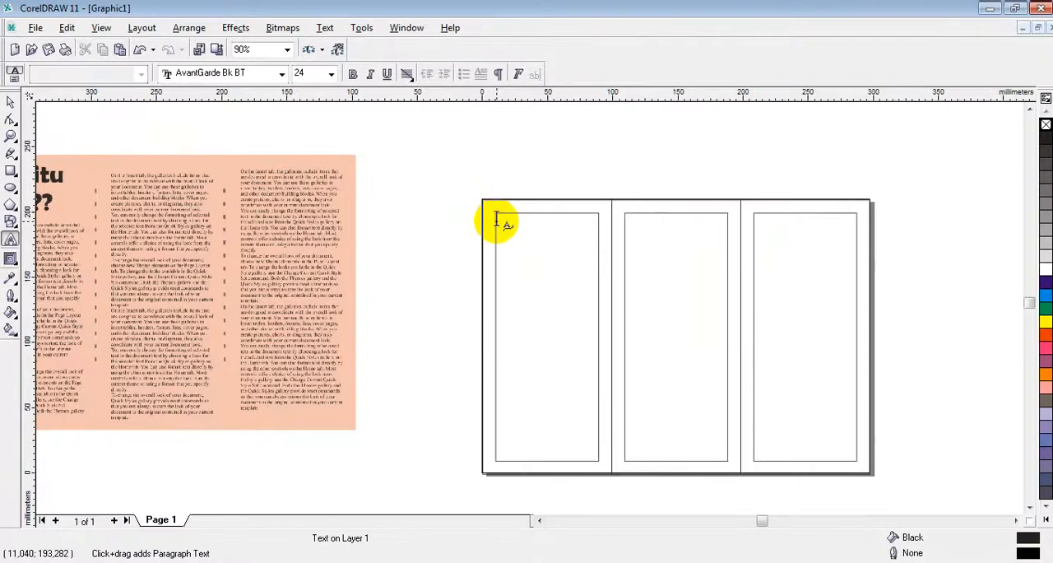
{"action": "left_click_drag", "start_coordinate": [498, 220], "coordinate": [599, 460]}
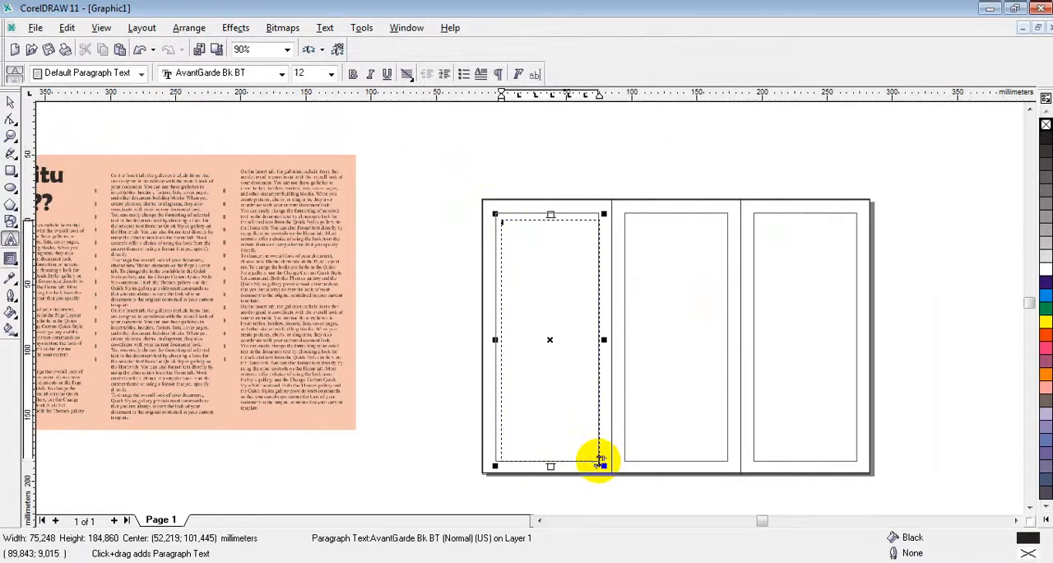
{"action": "left_click_drag", "start_coordinate": [496, 339], "coordinate": [488, 337]}
{"action": "left_click_drag", "start_coordinate": [548, 217], "coordinate": [548, 208]}
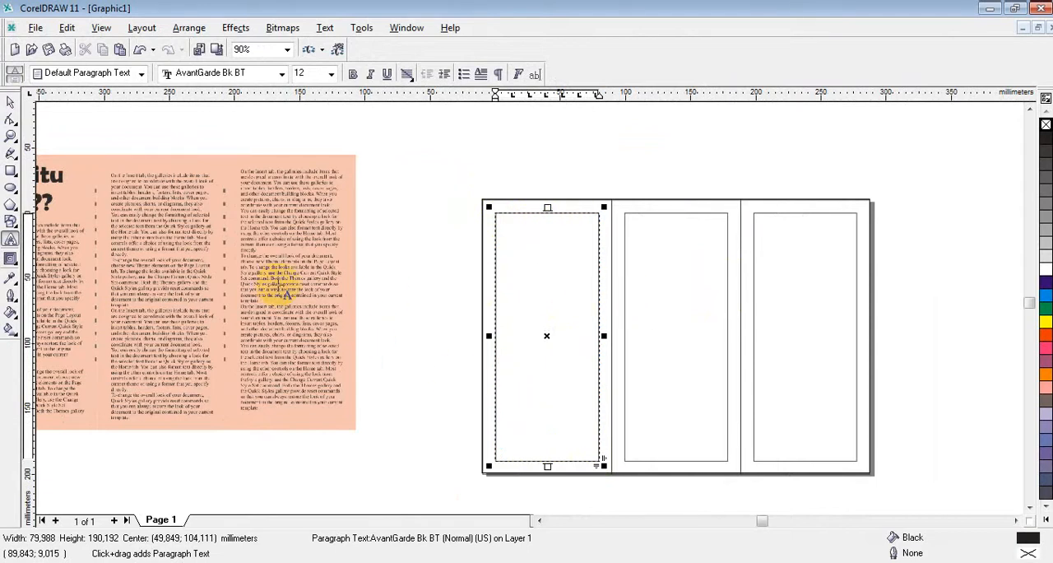
Step: Draw a paragraph text frame about 79 mm wide that fits the middle panel's inner margin rectangle
{"action": "left_click", "coordinate": [681, 253]}
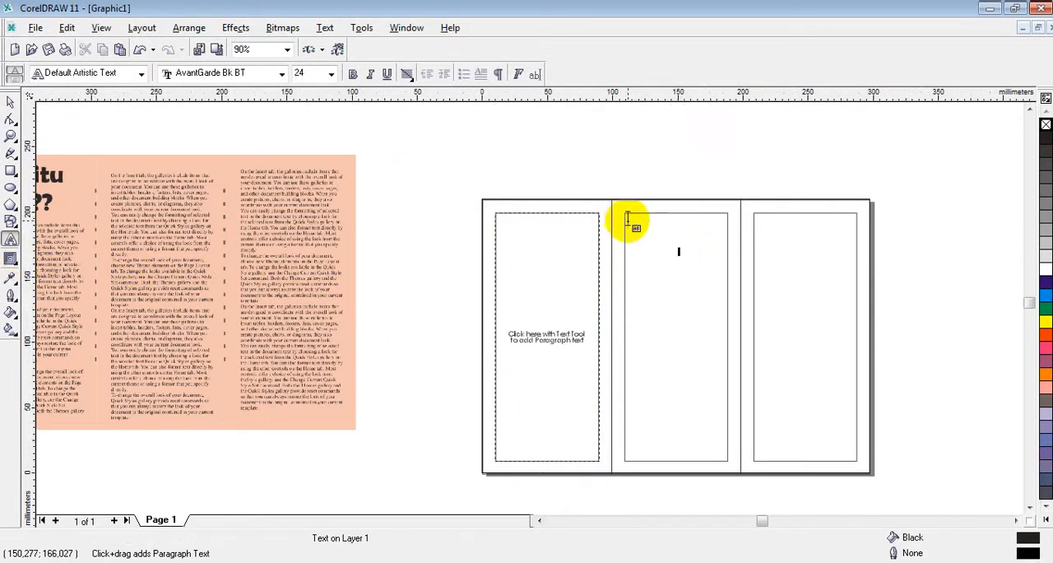
{"action": "left_click_drag", "start_coordinate": [627, 219], "coordinate": [729, 456]}
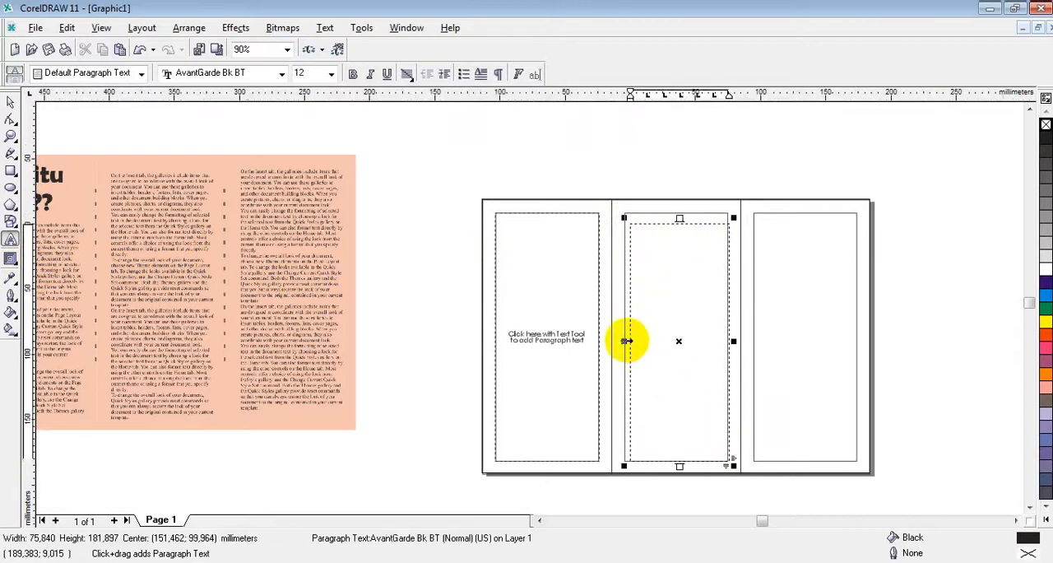
{"action": "left_click_drag", "start_coordinate": [626, 340], "coordinate": [621, 340]}
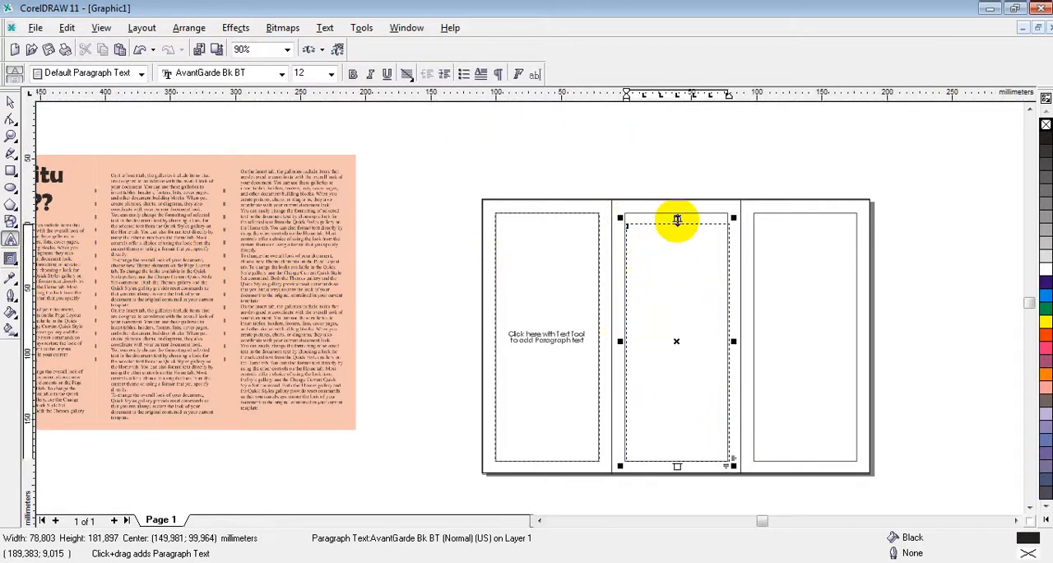
{"action": "left_click_drag", "start_coordinate": [677, 218], "coordinate": [677, 211]}
Step: Draw a paragraph text frame about 78 by 190 mm that fits the right panel's inner margin rectangle
{"action": "left_click", "coordinate": [814, 309]}
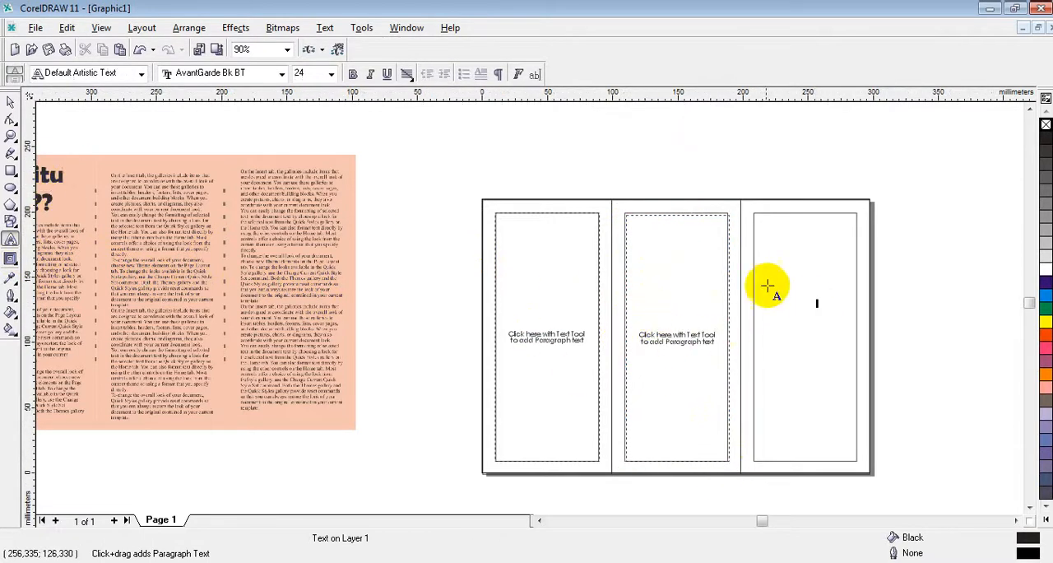
{"action": "left_click_drag", "start_coordinate": [761, 221], "coordinate": [859, 459]}
{"action": "left_click_drag", "start_coordinate": [756, 341], "coordinate": [750, 338]}
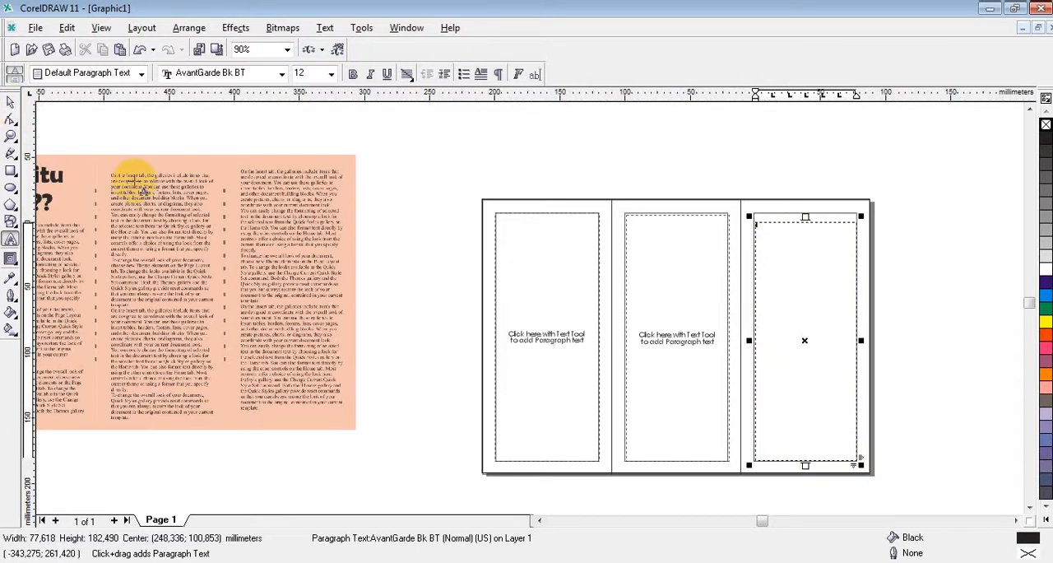
{"action": "left_click", "coordinate": [808, 305]}
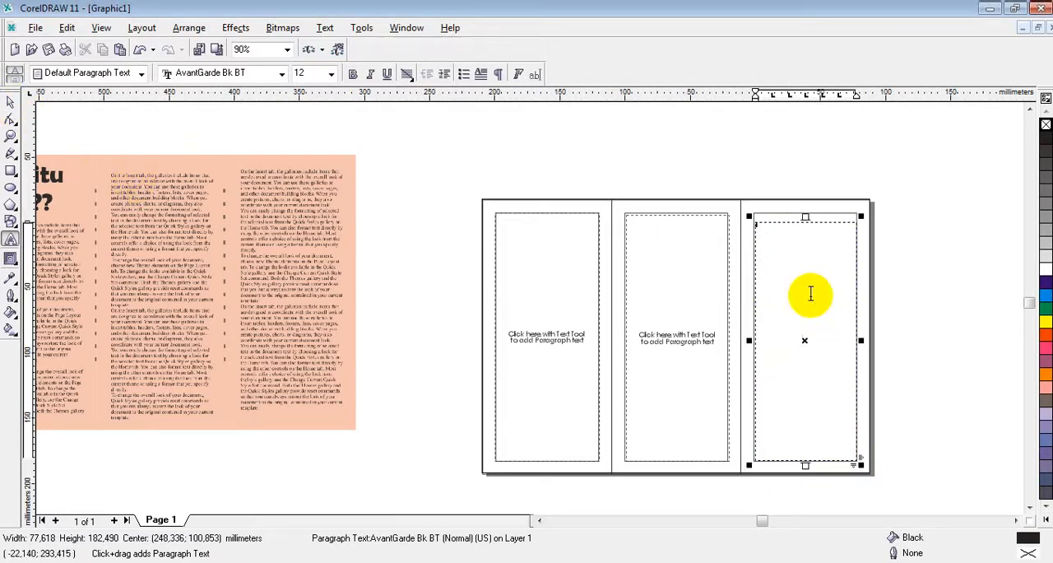
{"action": "left_click", "coordinate": [807, 218]}
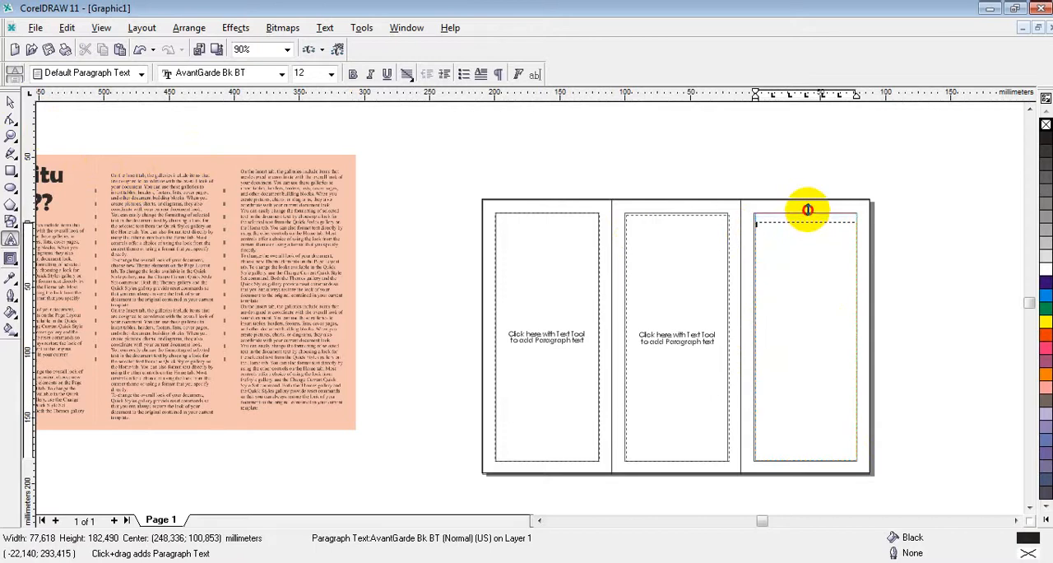
{"action": "left_click", "coordinate": [833, 316]}
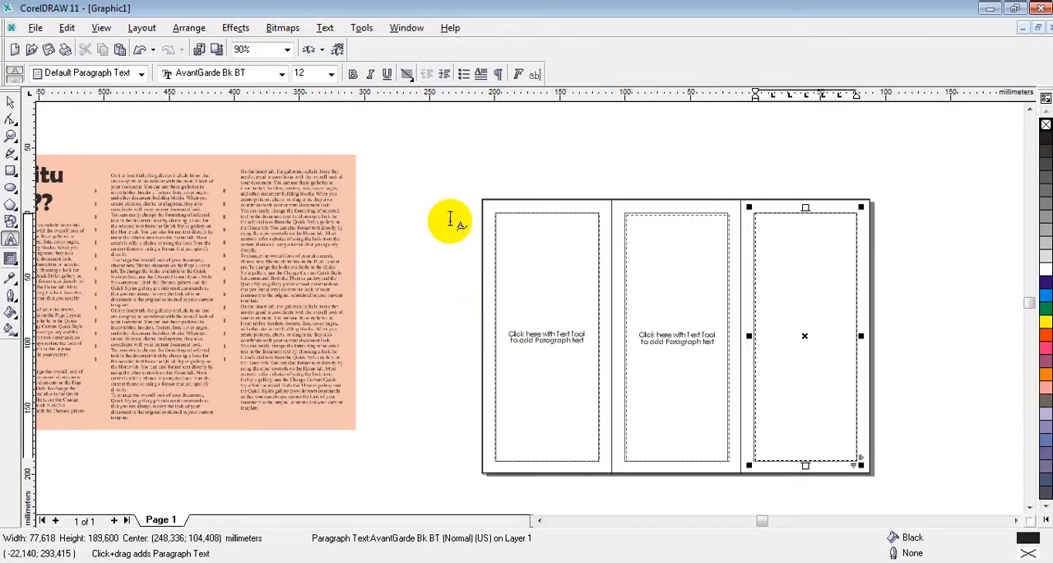
Step: Lower the upper edge of the left panel's text frame to make it about 137 mm high, leaving space for a heading
{"action": "left_click", "coordinate": [529, 247]}
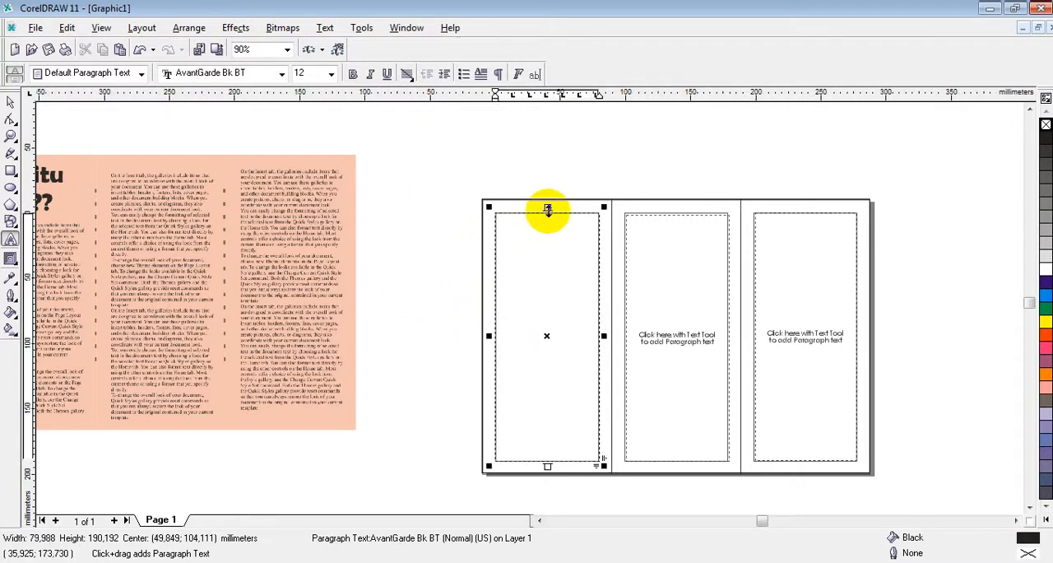
{"action": "left_click_drag", "start_coordinate": [547, 209], "coordinate": [548, 276]}
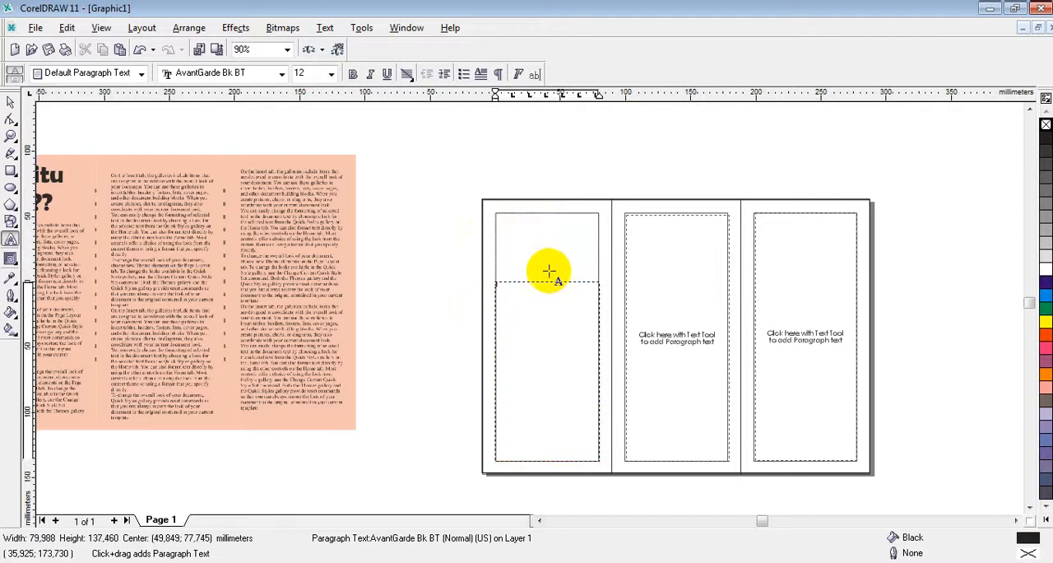
Step: Add the artistic text heading "Apa itu Apel??" in the empty area above the sample brochure
{"action": "left_click", "coordinate": [539, 520]}
{"action": "left_click", "coordinate": [539, 520]}
{"action": "left_click", "coordinate": [539, 520]}
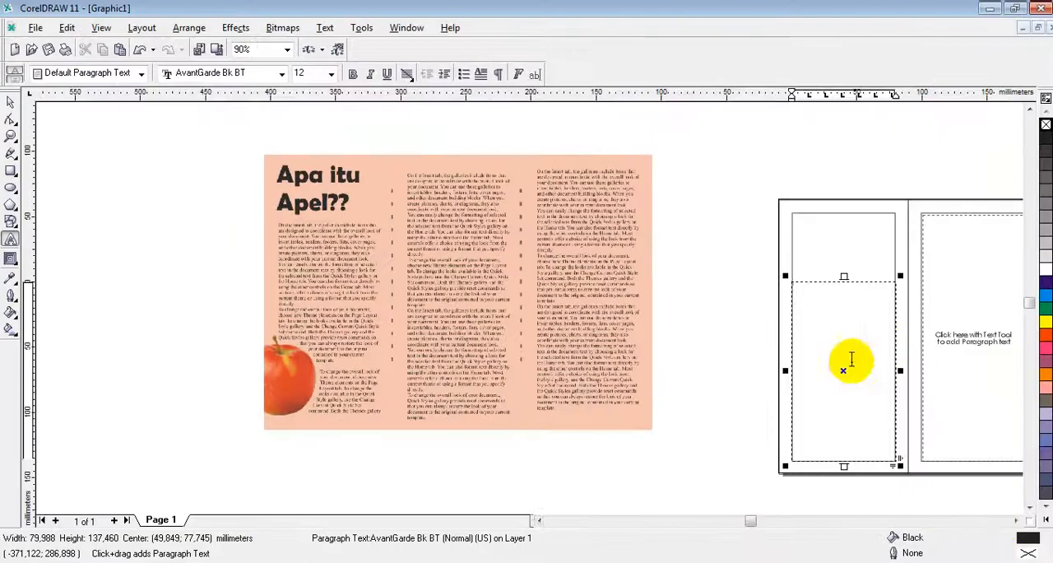
{"action": "left_click", "coordinate": [1013, 519]}
{"action": "left_click", "coordinate": [1013, 520]}
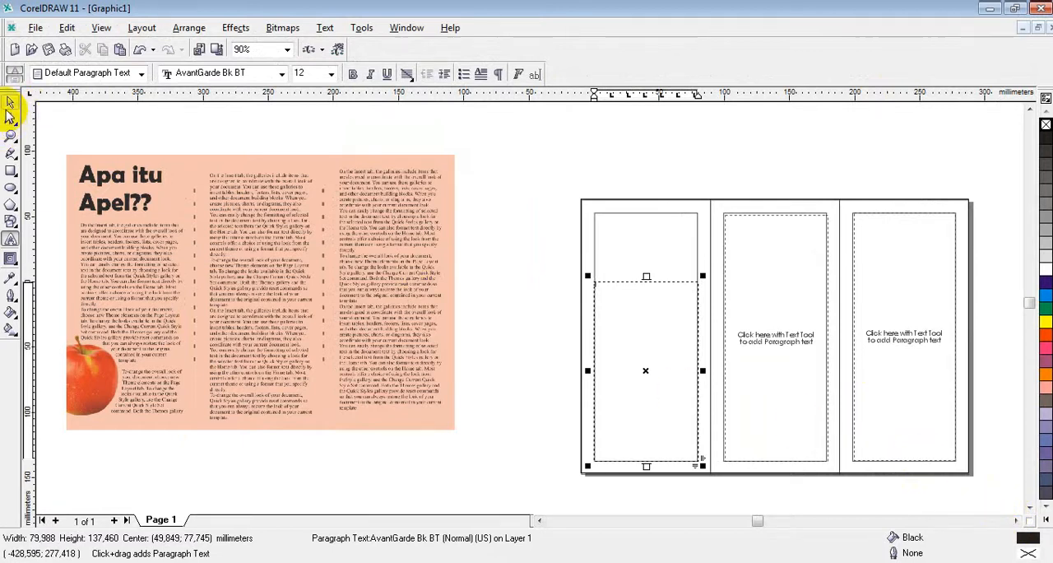
{"action": "left_click", "coordinate": [307, 128]}
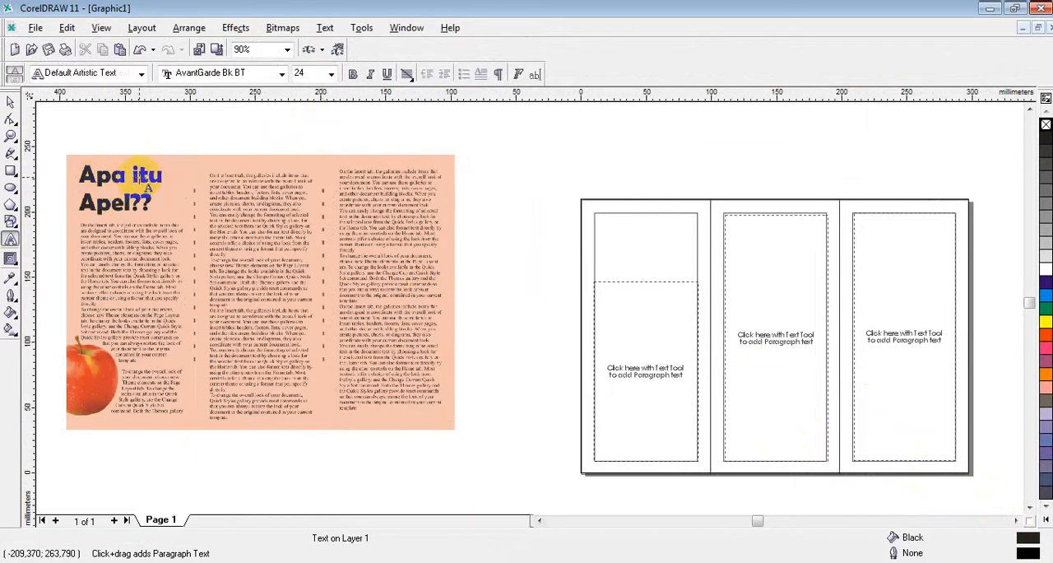
{"action": "type", "text": "a"}
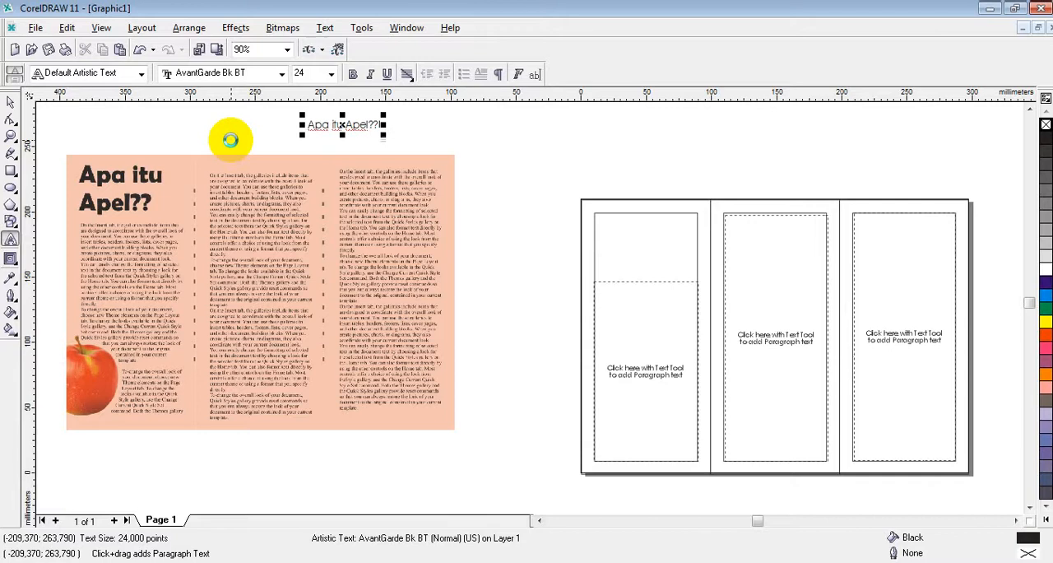
Step: Format the "Apa itu Apel??" heading in Bernard MT Condensed and enlarge it to about 78 pt
{"action": "left_click", "coordinate": [10, 102]}
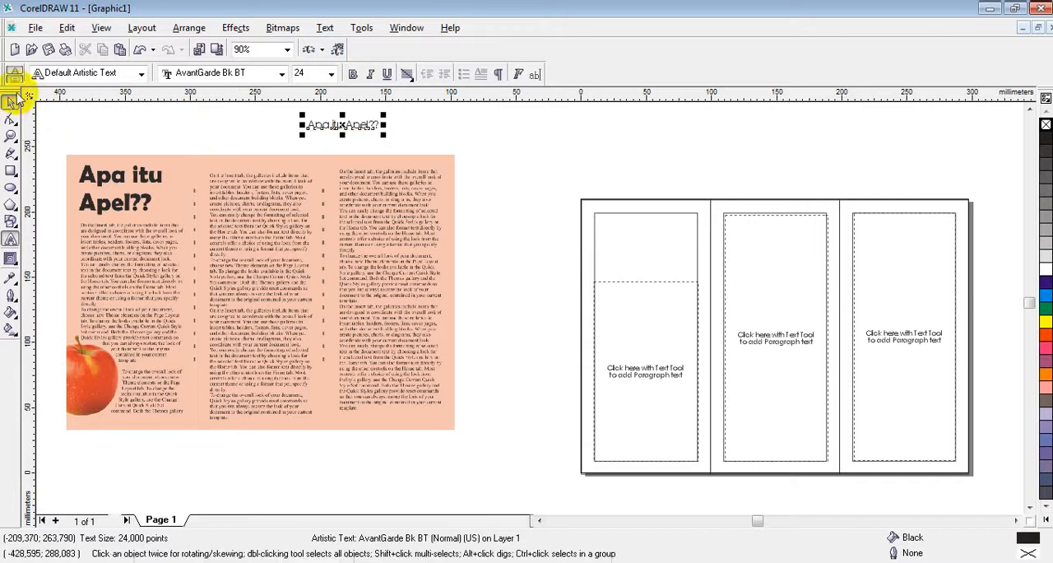
{"action": "left_click", "coordinate": [282, 73]}
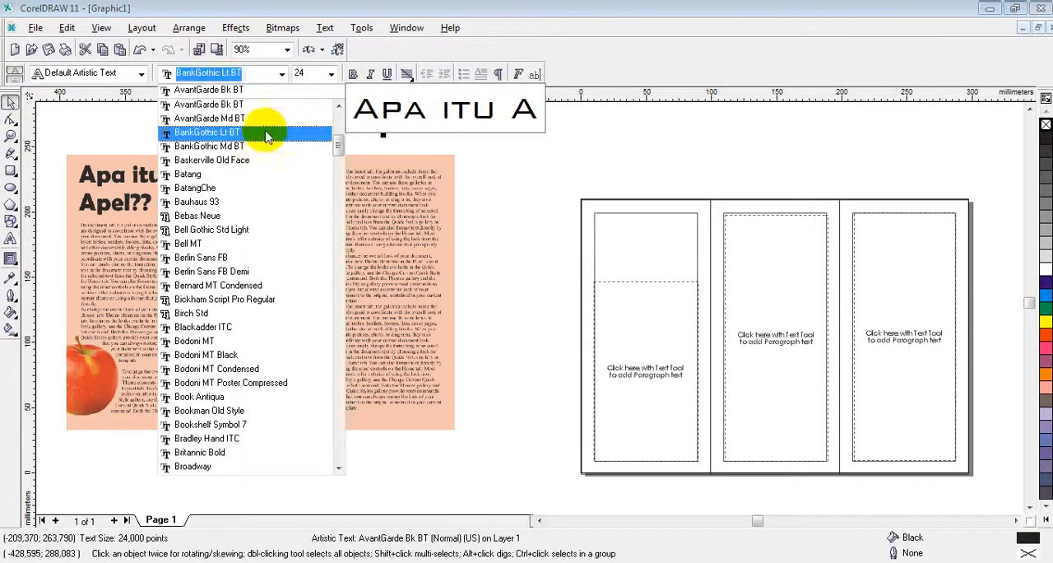
{"action": "left_click", "coordinate": [250, 285]}
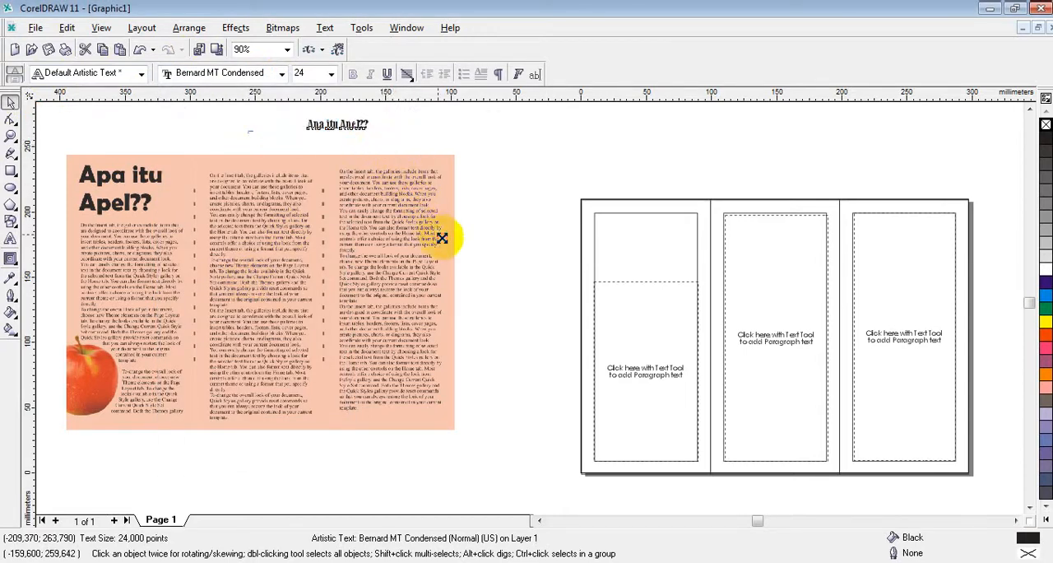
{"action": "left_click_drag", "start_coordinate": [442, 238], "coordinate": [441, 237]}
Step: Move the heading to the upper part of the left panel and break it into two lines before "Apel??"
{"action": "left_click_drag", "start_coordinate": [337, 123], "coordinate": [603, 216]}
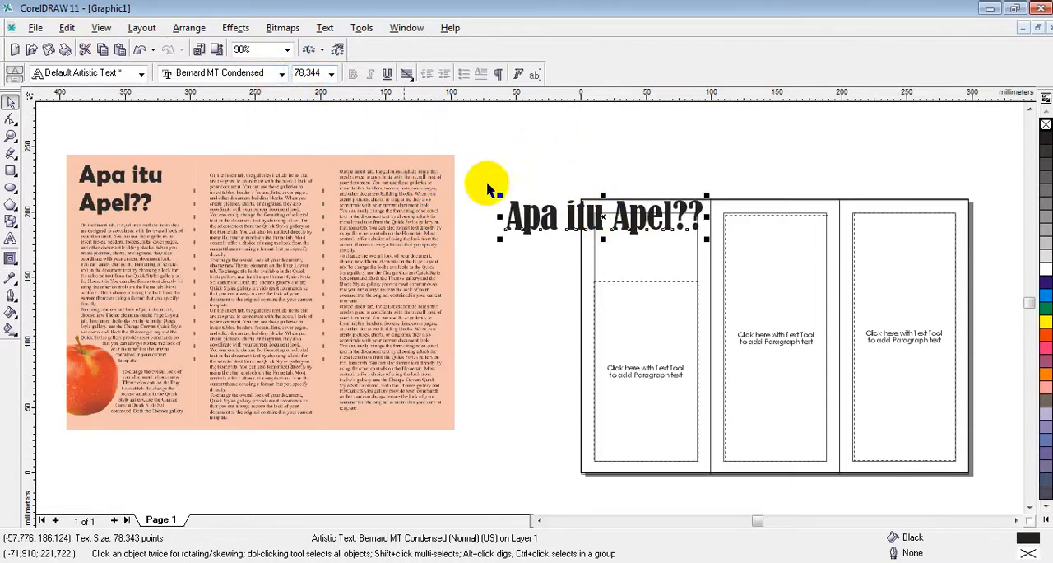
{"action": "left_click", "coordinate": [9, 239]}
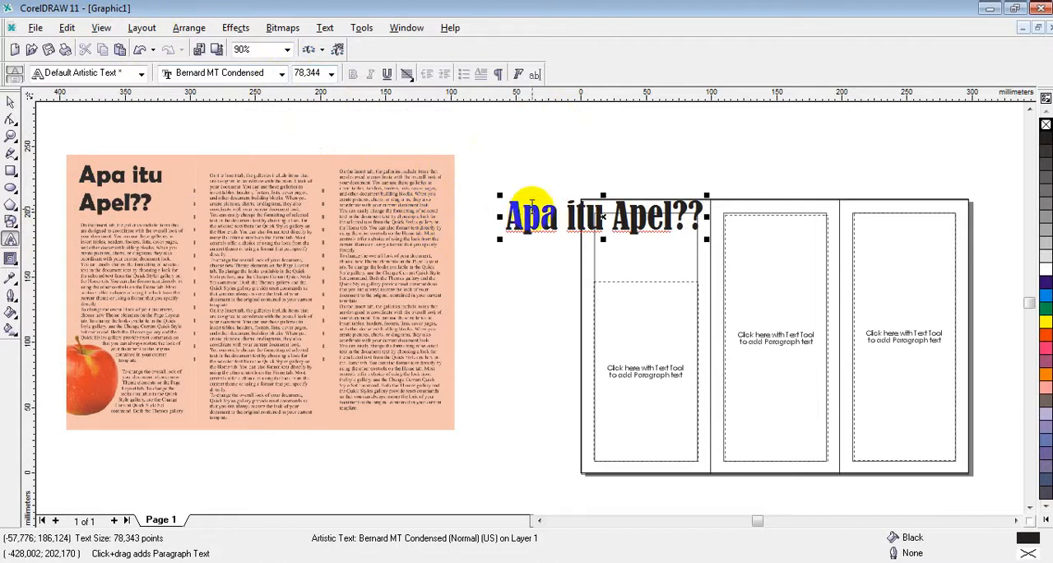
{"action": "left_click_drag", "start_coordinate": [605, 218], "coordinate": [632, 221]}
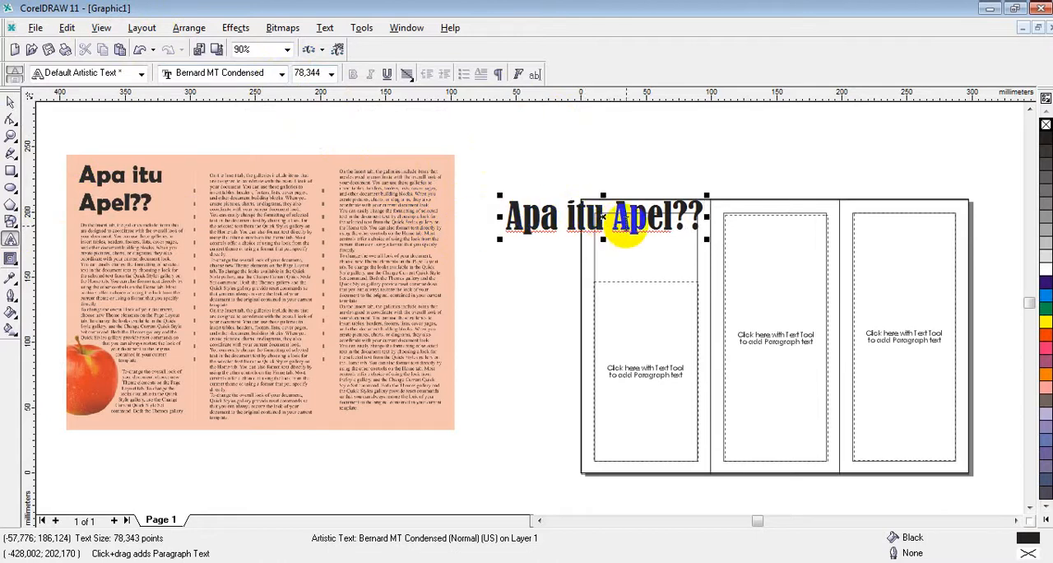
{"action": "left_click", "coordinate": [615, 219]}
{"action": "key", "text": "Return"}
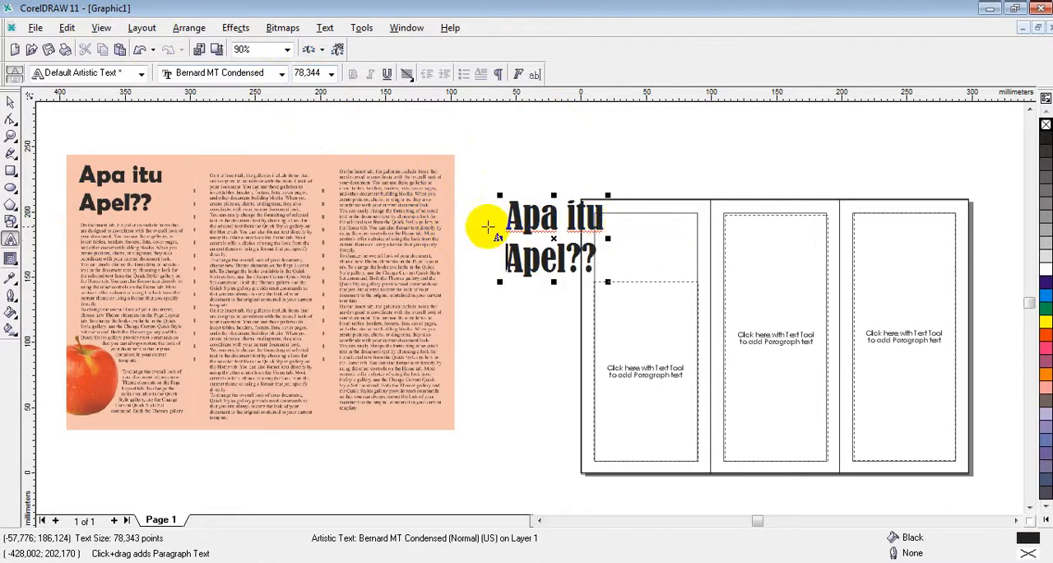
Step: Fit the two-line heading into the space above the left panel's text frame, scaling it down to about 65 pt
{"action": "left_click_drag", "start_coordinate": [551, 238], "coordinate": [639, 243]}
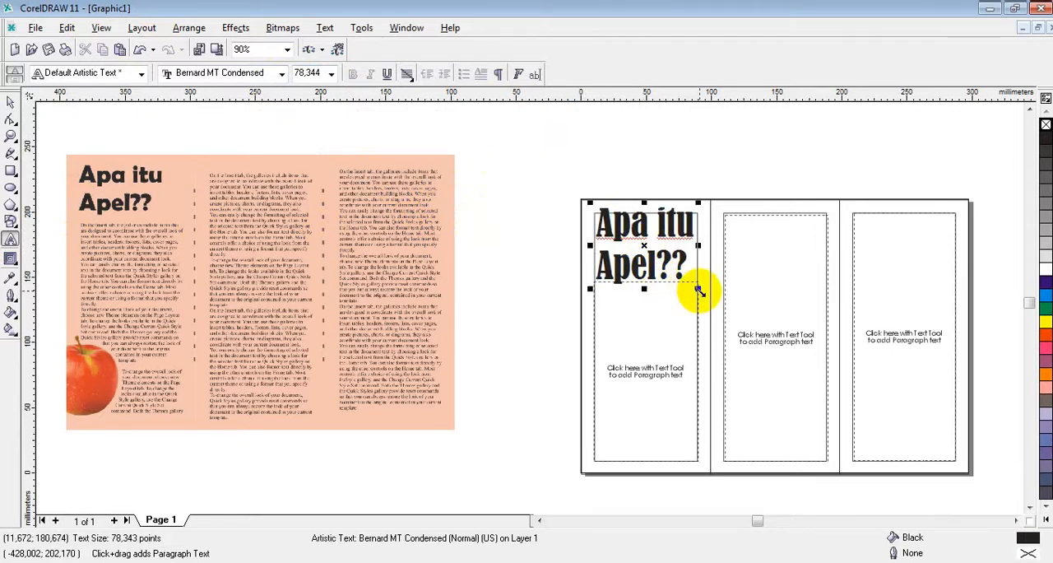
{"action": "left_click_drag", "start_coordinate": [699, 287], "coordinate": [690, 282]}
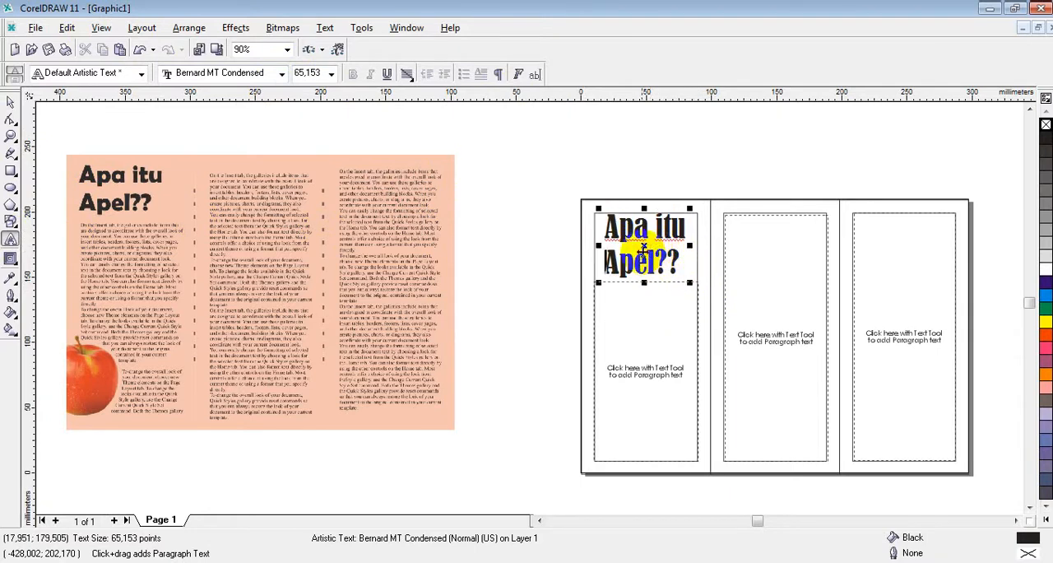
{"action": "mouse_move", "coordinate": [644, 247]}
{"action": "left_mouse_down"}
{"action": "mouse_move", "coordinate": [651, 240]}
{"action": "mouse_move", "coordinate": [637, 246]}
{"action": "left_mouse_up"}
{"action": "left_click", "coordinate": [603, 146]}
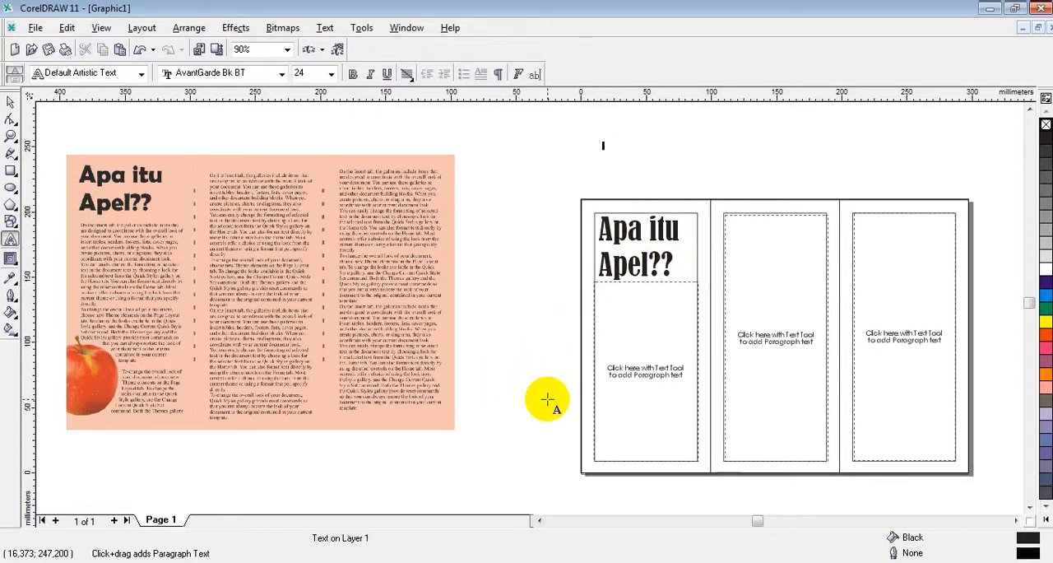
Step: Import the Jonagold_NYAS-Apples2 PNG from the PERTEMUAN 5 folder and move it to the left panel's lower-left corner, centred at about x 14 mm, y 46 mm
{"action": "left_click", "coordinate": [191, 562]}
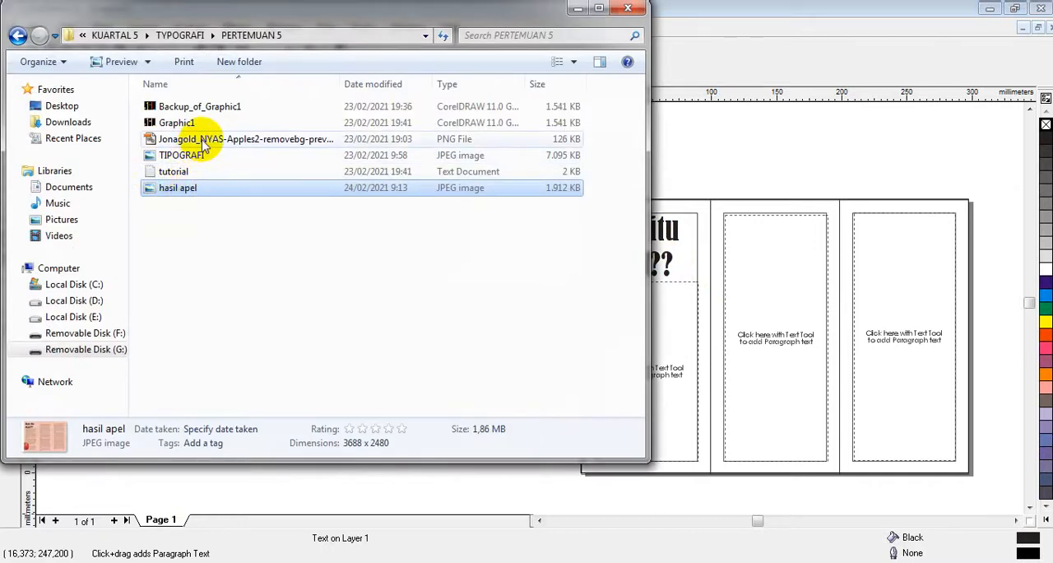
{"action": "left_click_drag", "start_coordinate": [206, 139], "coordinate": [732, 229]}
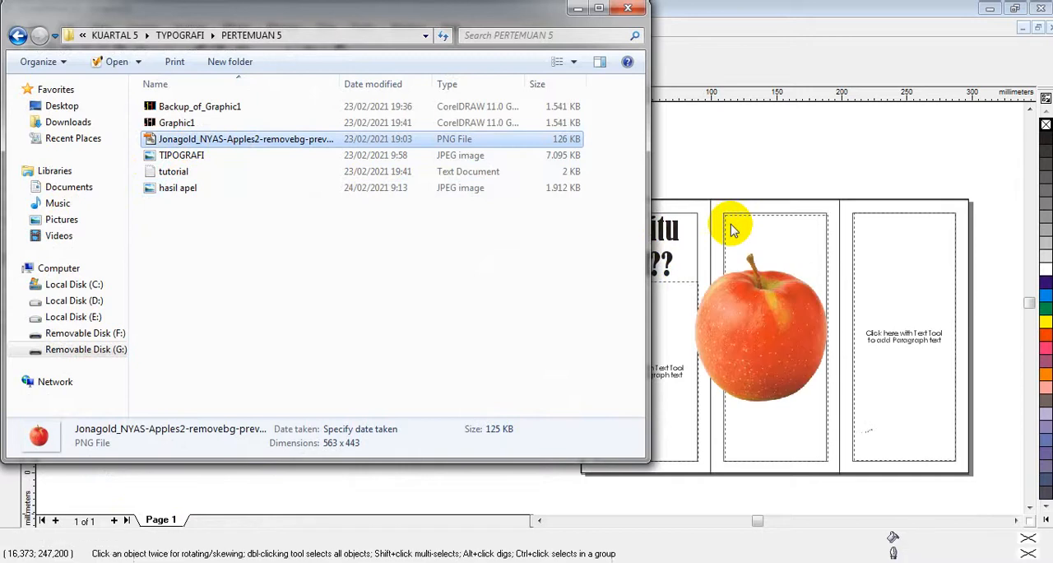
{"action": "left_click", "coordinate": [578, 8]}
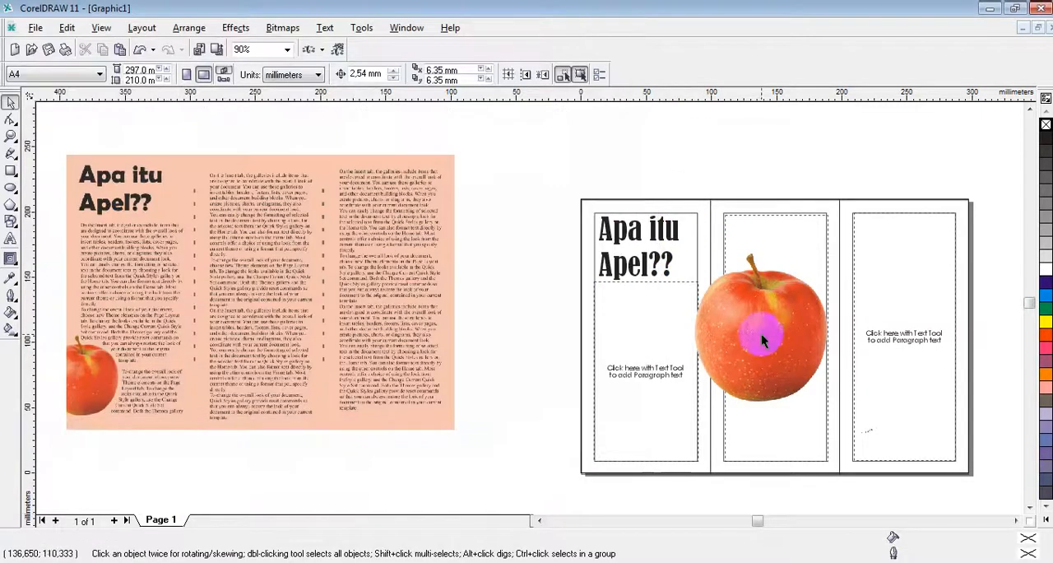
{"action": "left_click", "coordinate": [760, 334]}
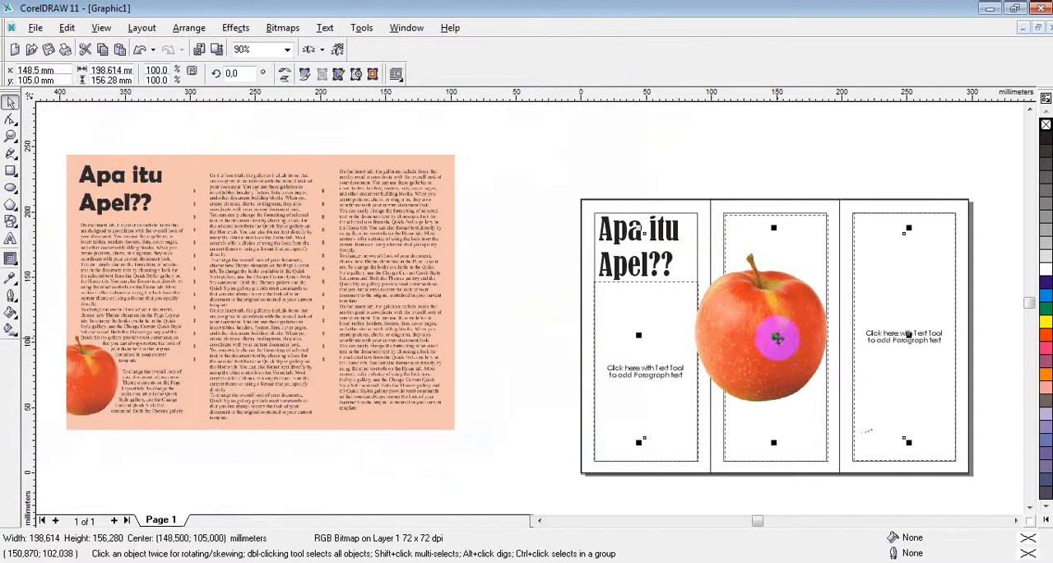
{"action": "left_click_drag", "start_coordinate": [777, 336], "coordinate": [602, 416]}
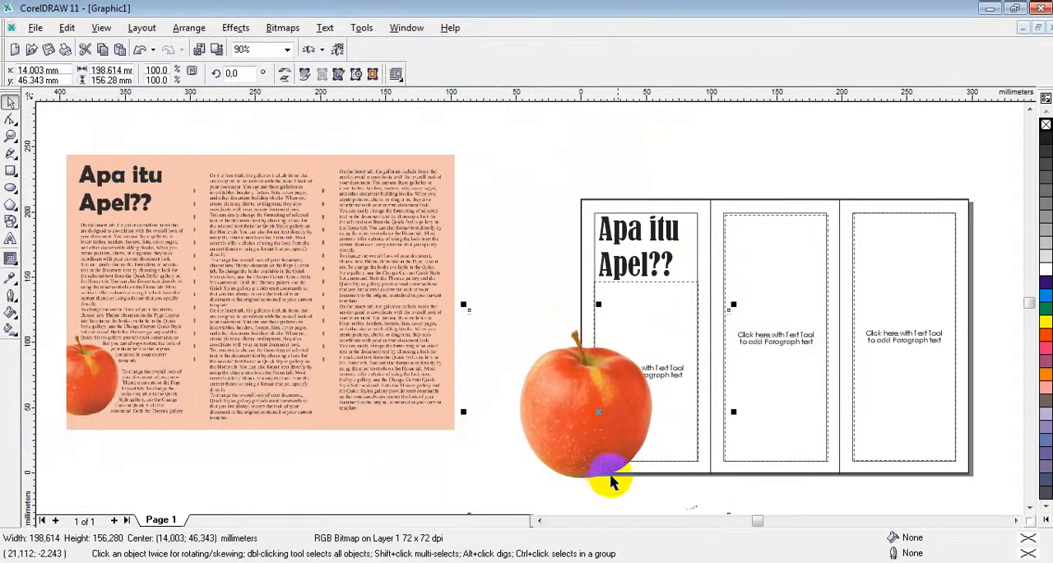
Step: Scale the apple image proportionally about its centre to about 116 mm wide by 91 mm high
{"action": "scroll", "coordinate": [683, 476], "scroll_direction": "down", "scroll_amount": 2}
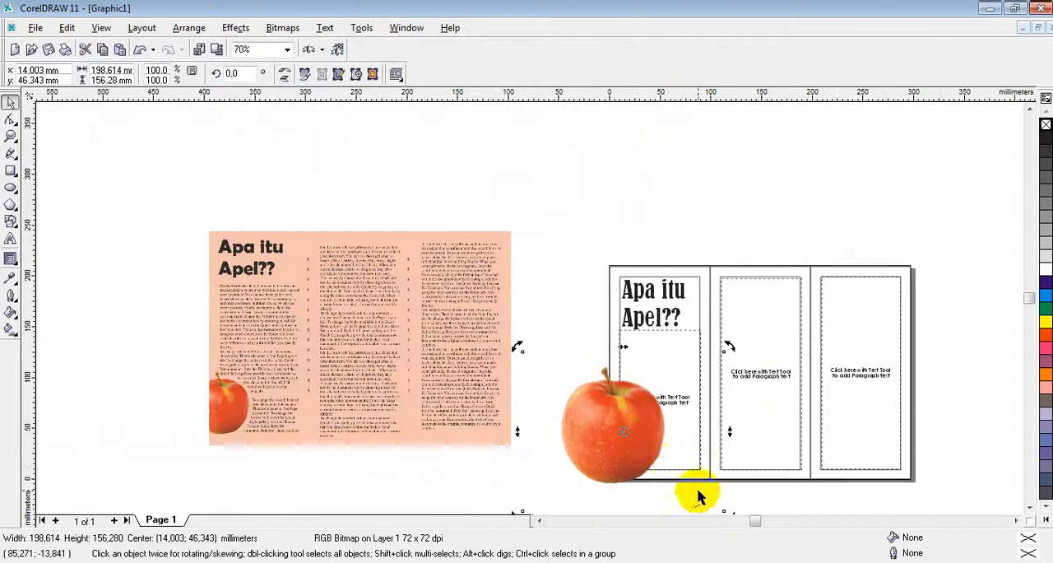
{"action": "left_click", "coordinate": [1029, 505]}
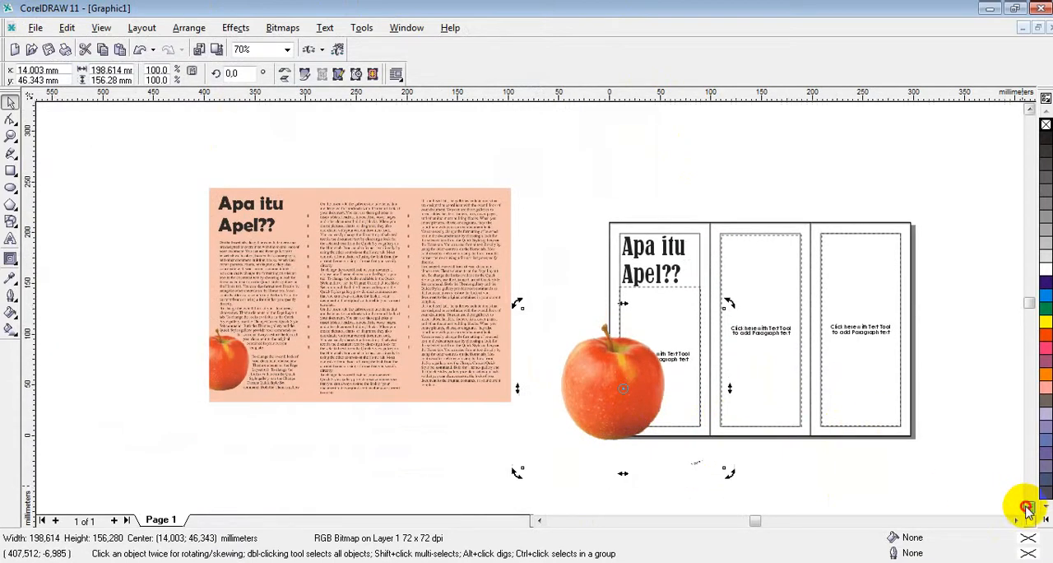
{"action": "left_click", "coordinate": [1029, 506]}
{"action": "left_click", "coordinate": [594, 347]}
{"action": "left_click", "coordinate": [621, 346]}
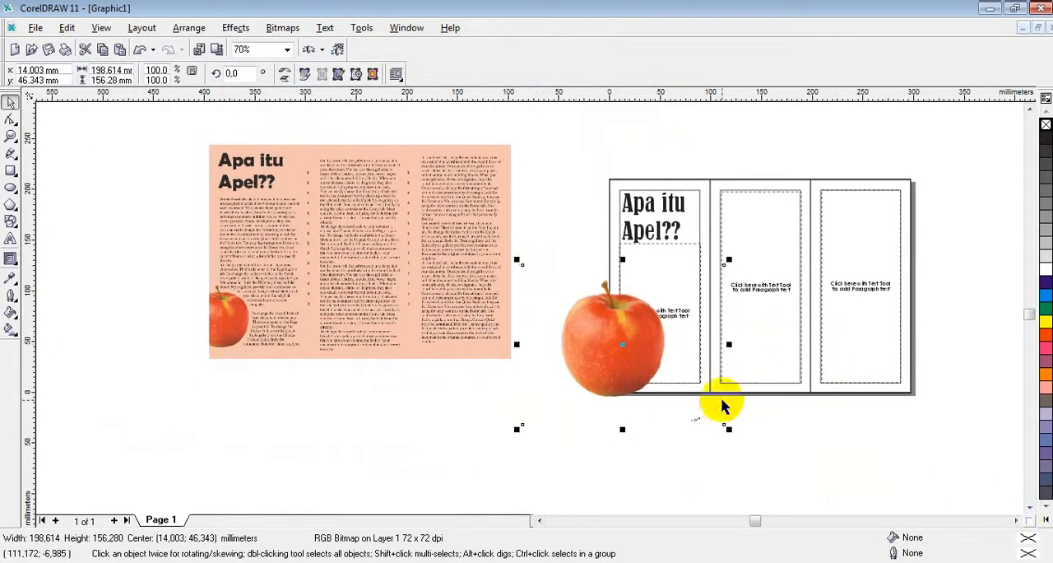
{"action": "left_click_drag", "start_coordinate": [717, 419], "coordinate": [683, 396]}
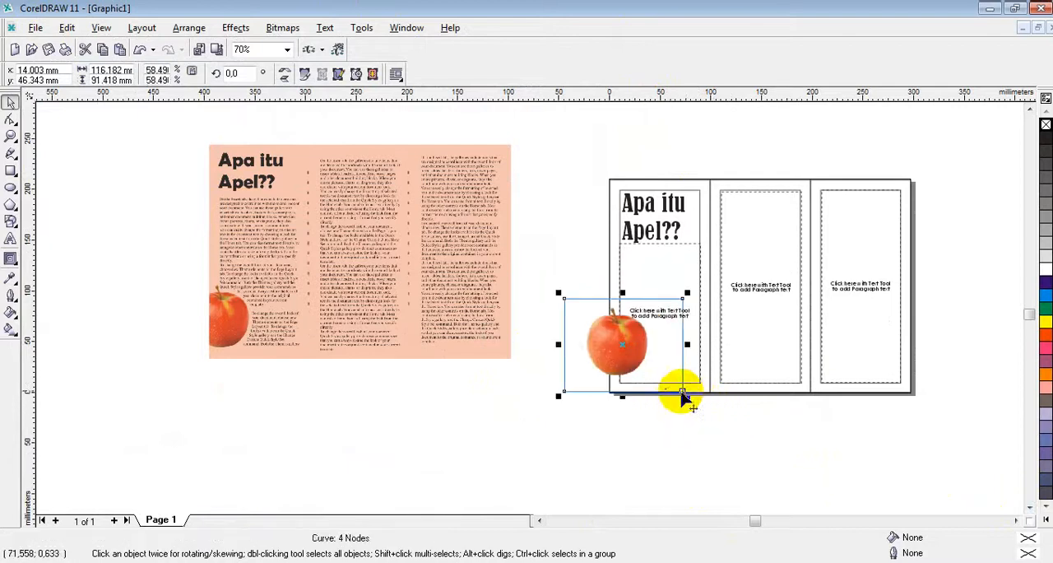
{"action": "left_click", "coordinate": [625, 342]}
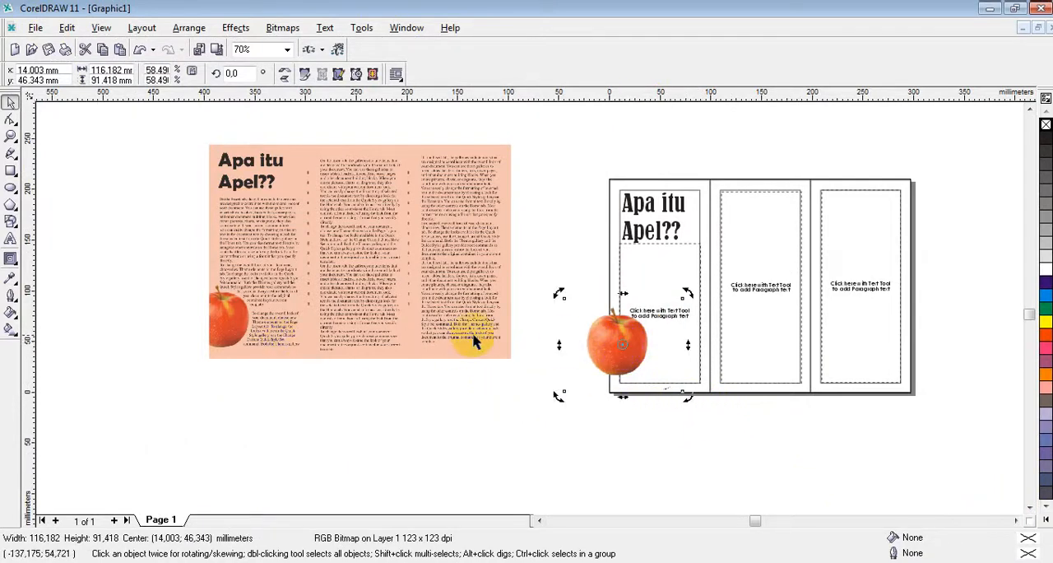
{"action": "left_click", "coordinate": [640, 350]}
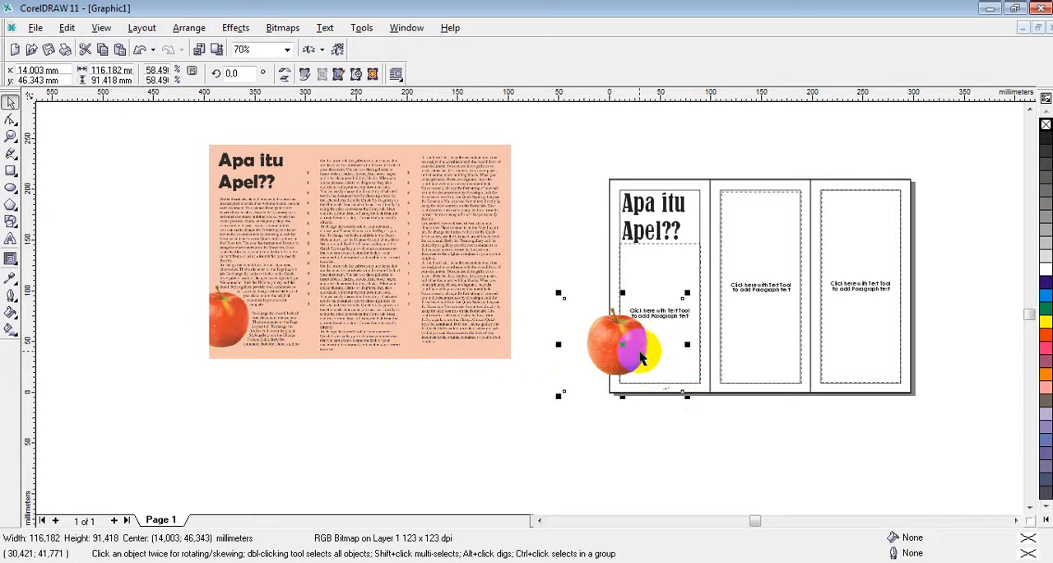
{"action": "scroll", "coordinate": [642, 356], "scroll_direction": "up", "scroll_amount": 2}
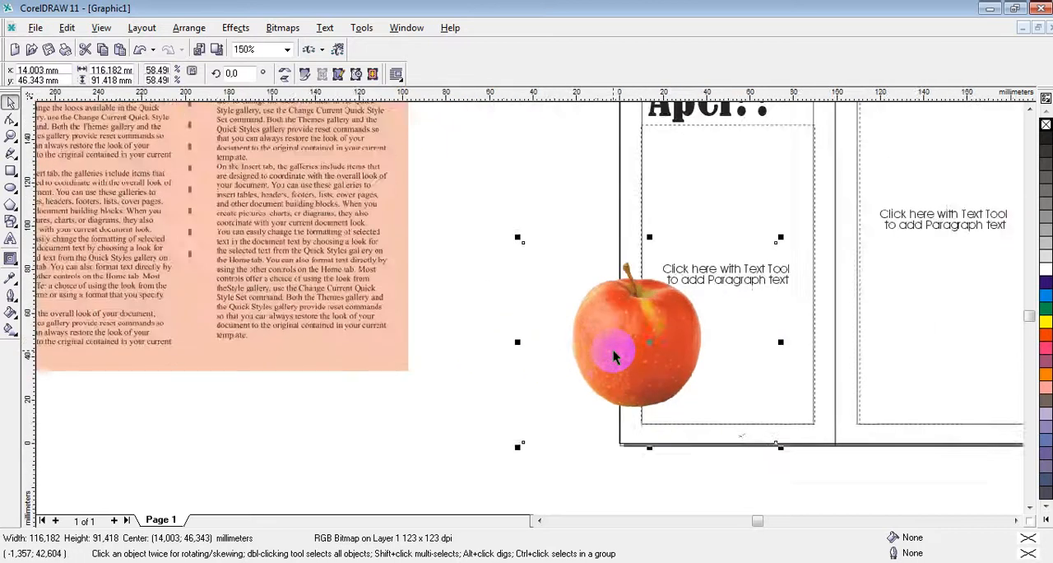
{"action": "scroll", "coordinate": [614, 355], "scroll_direction": "up", "scroll_amount": 1}
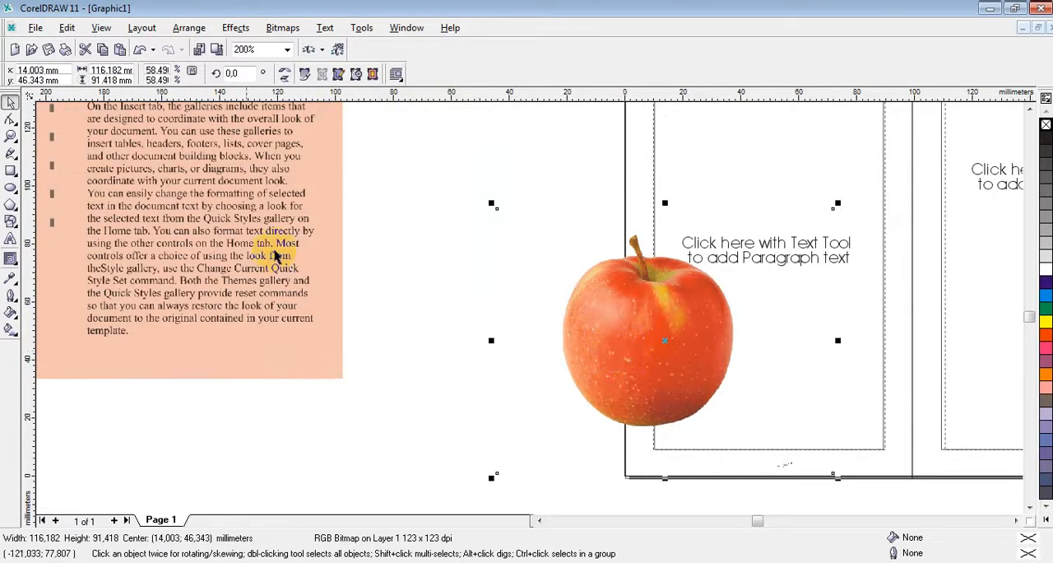
{"action": "left_click", "coordinate": [15, 162]}
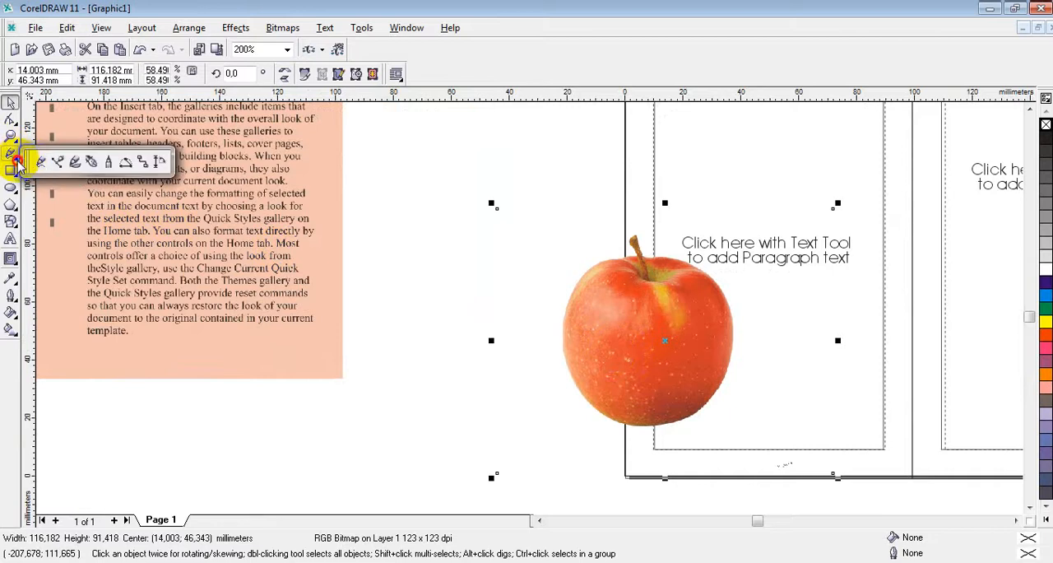
{"action": "left_click", "coordinate": [56, 163]}
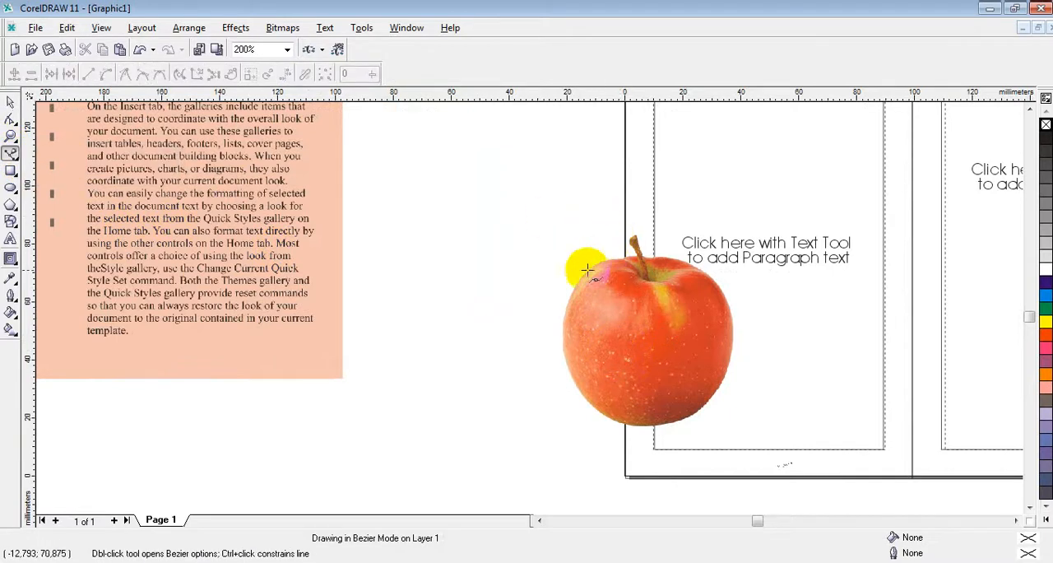
{"action": "left_click", "coordinate": [569, 302]}
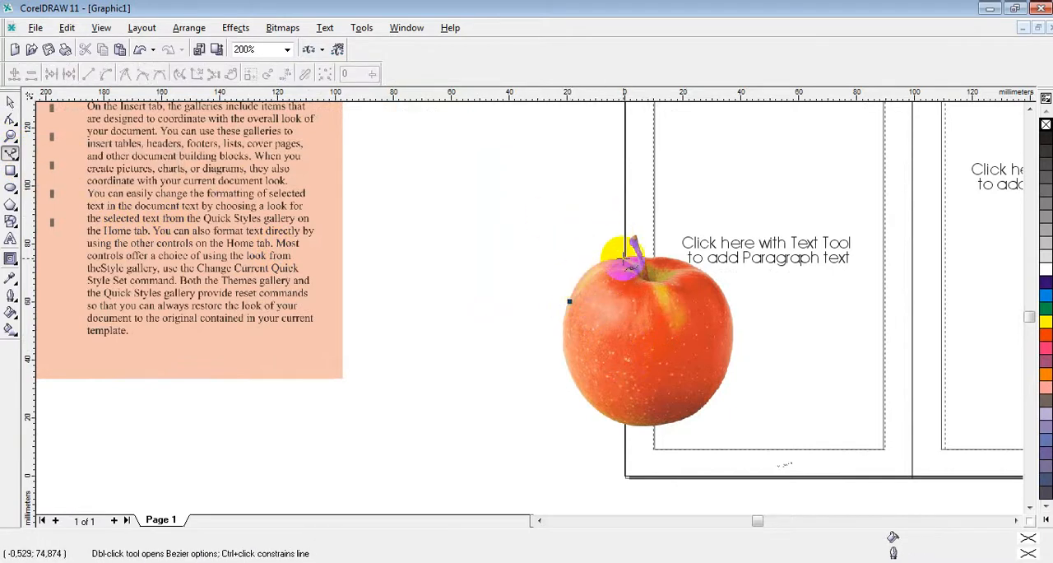
{"action": "left_click_drag", "start_coordinate": [624, 260], "coordinate": [644, 295]}
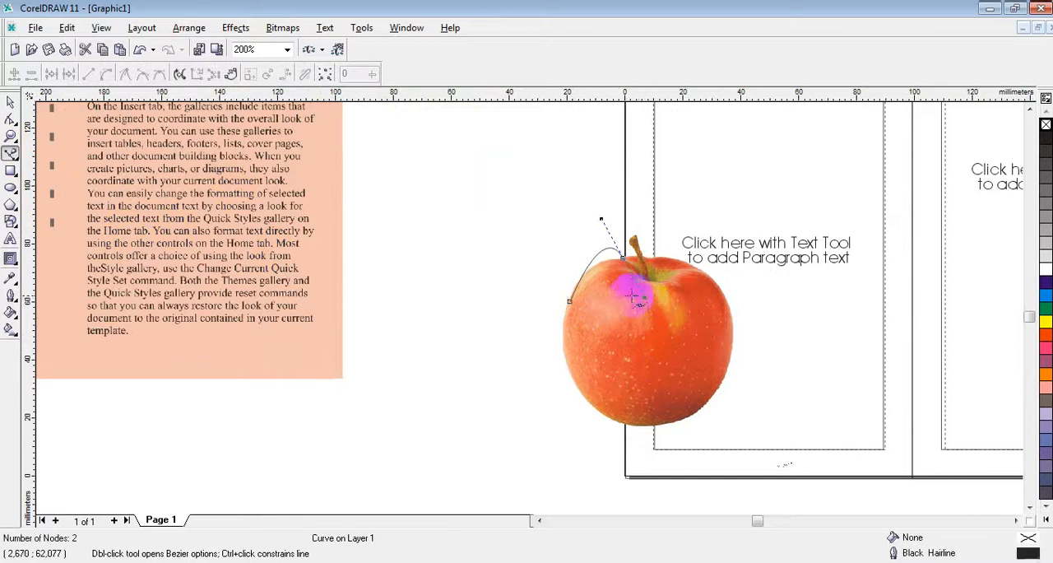
{"action": "key", "text": "Delete"}
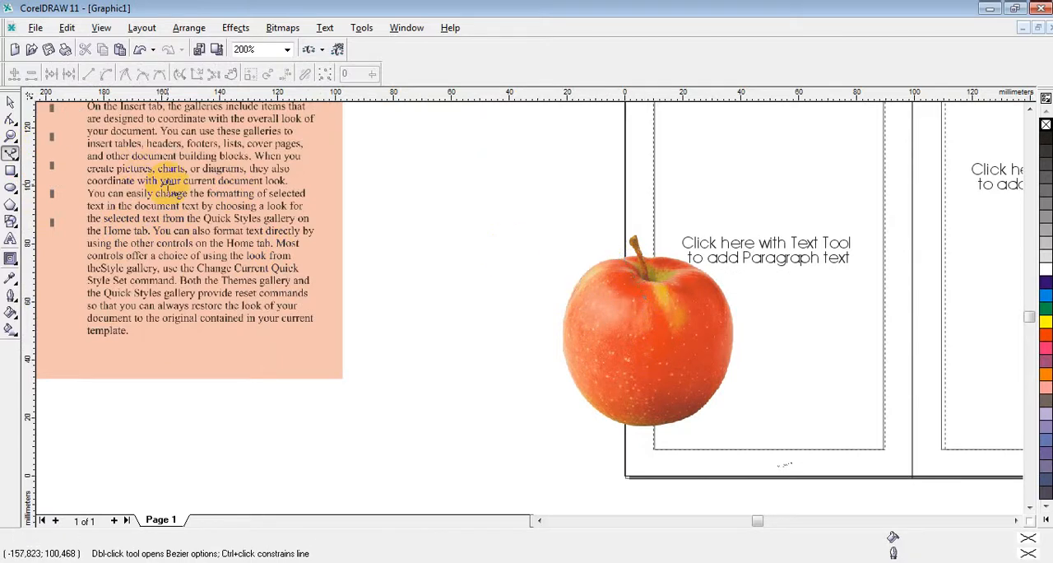
Step: Draw an ellipse around the apple and stretch it to about 63 mm wide by 62 mm high so it encloses the fruit
{"action": "left_click", "coordinate": [11, 188]}
{"action": "left_click_drag", "start_coordinate": [587, 264], "coordinate": [740, 427]}
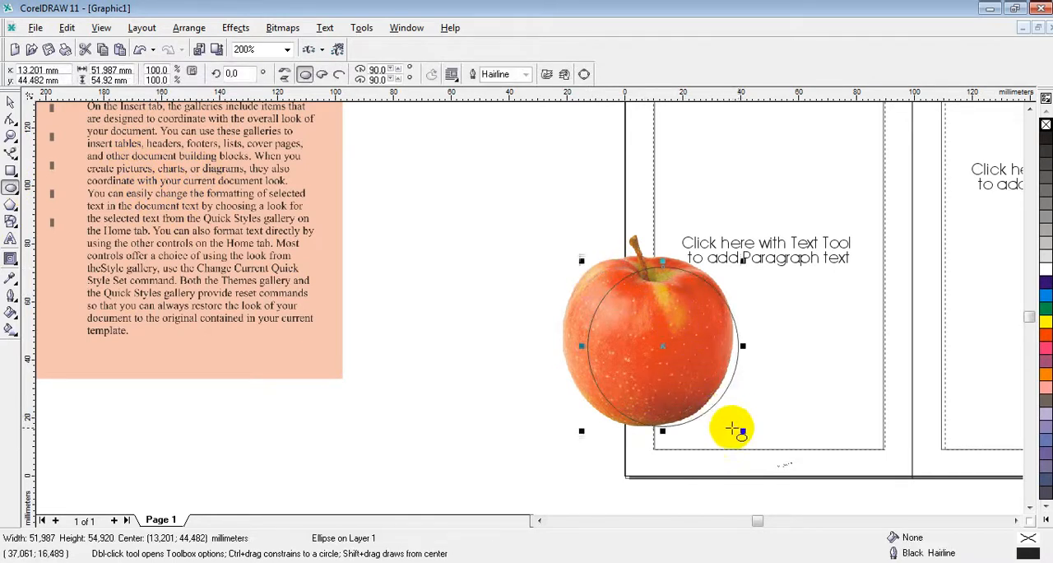
{"action": "left_click_drag", "start_coordinate": [572, 345], "coordinate": [550, 346]}
{"action": "left_click_drag", "start_coordinate": [647, 430], "coordinate": [647, 435]}
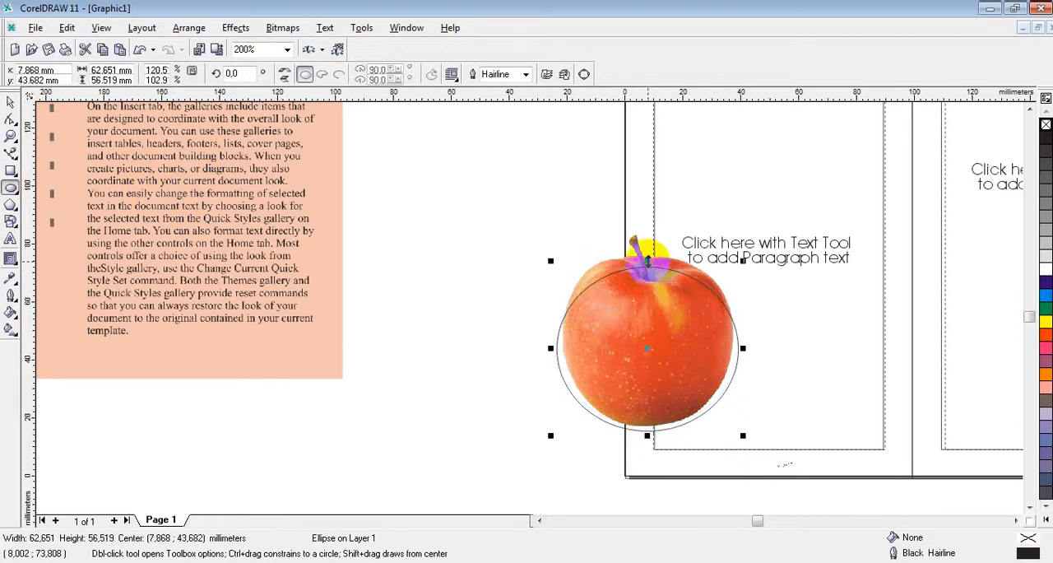
{"action": "left_click_drag", "start_coordinate": [647, 259], "coordinate": [617, 244]}
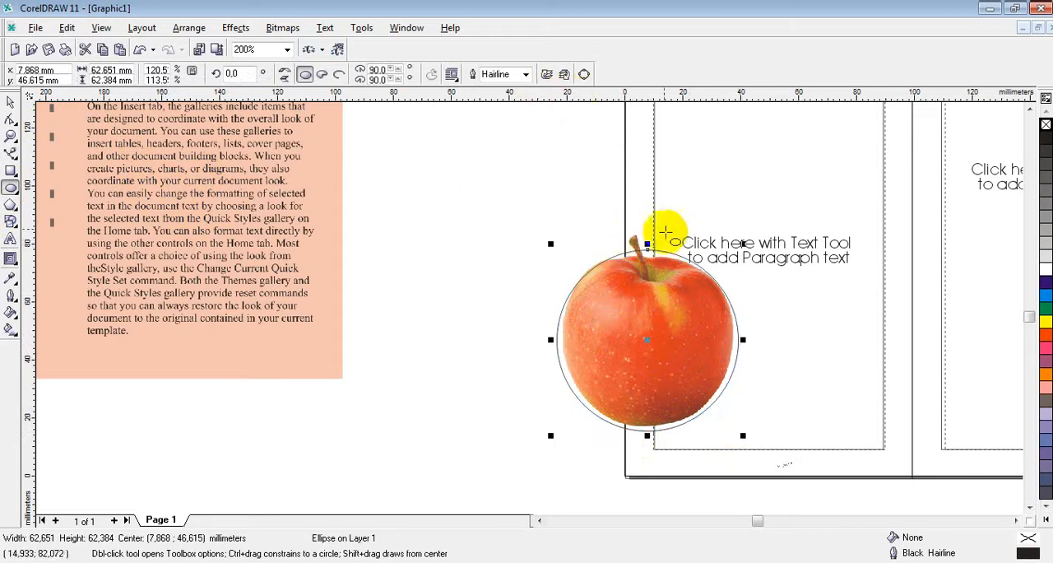
Step: Convert the ellipse around the apple to curves and lower its top node onto the fruit's upper edge
{"action": "left_click", "coordinate": [586, 76]}
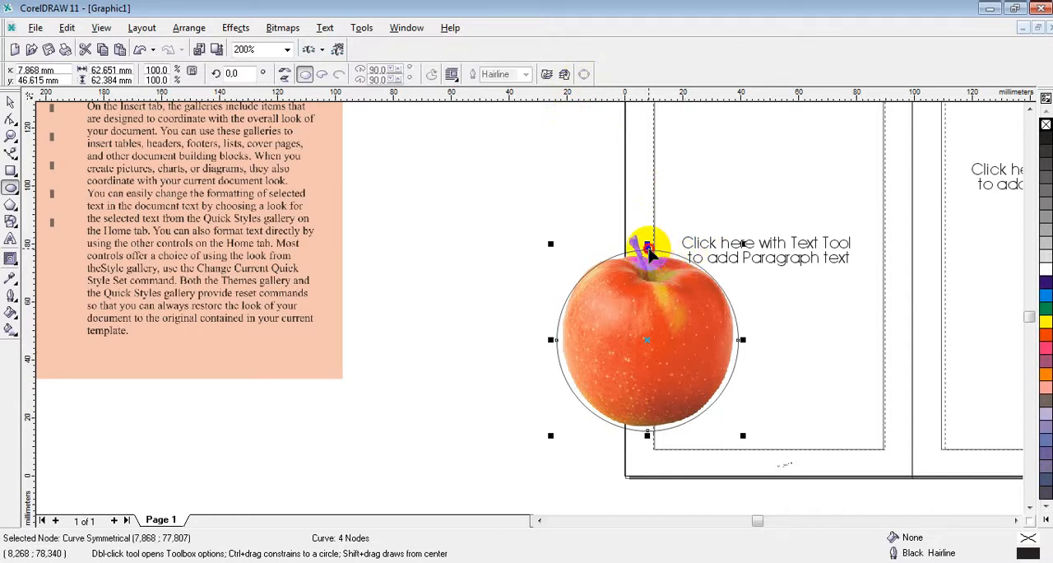
{"action": "left_click_drag", "start_coordinate": [649, 248], "coordinate": [649, 256]}
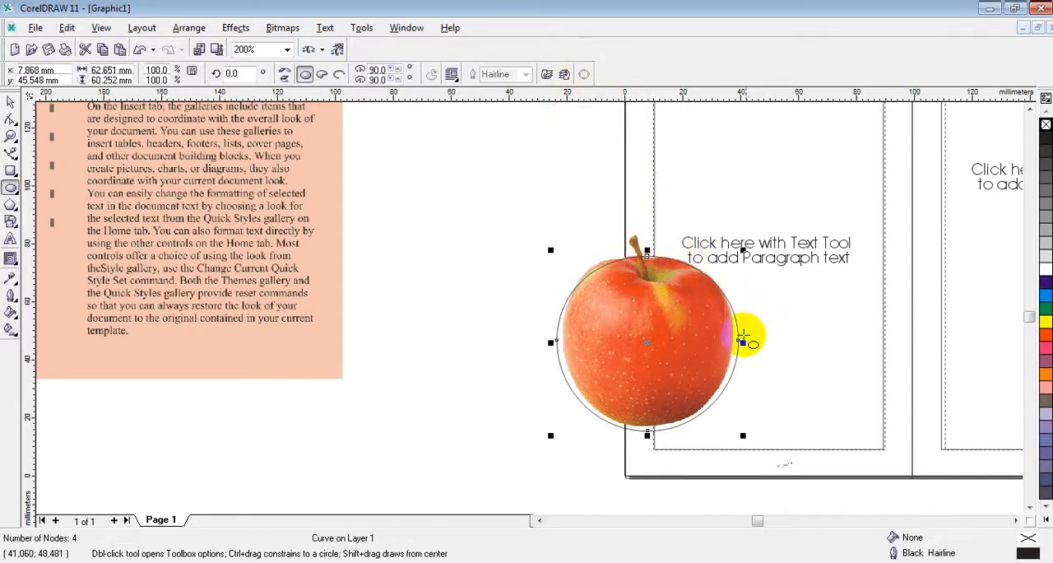
{"action": "left_click_drag", "start_coordinate": [734, 309], "coordinate": [726, 306]}
{"action": "left_click", "coordinate": [731, 307]}
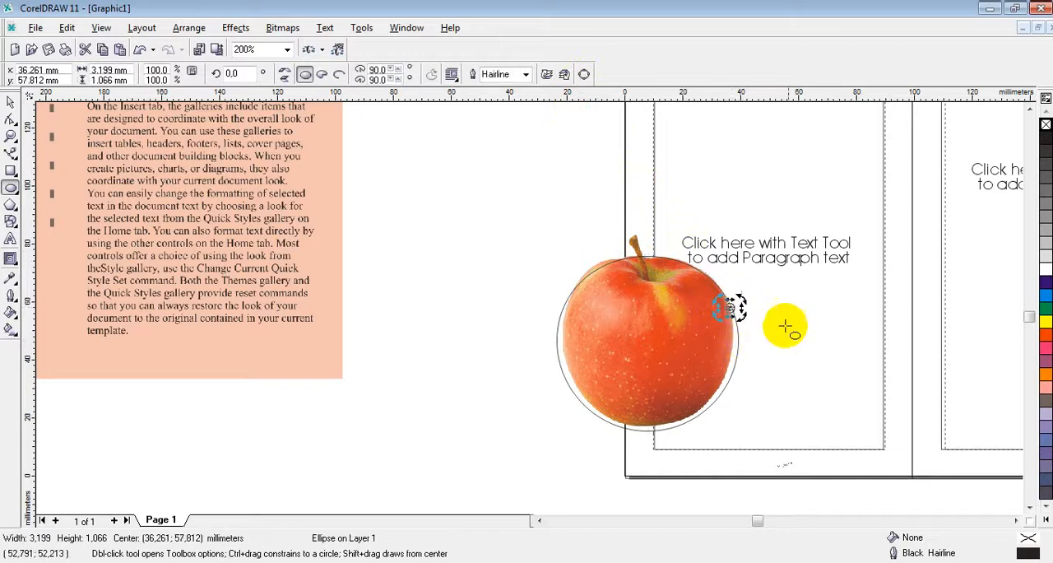
{"action": "key", "text": "Delete"}
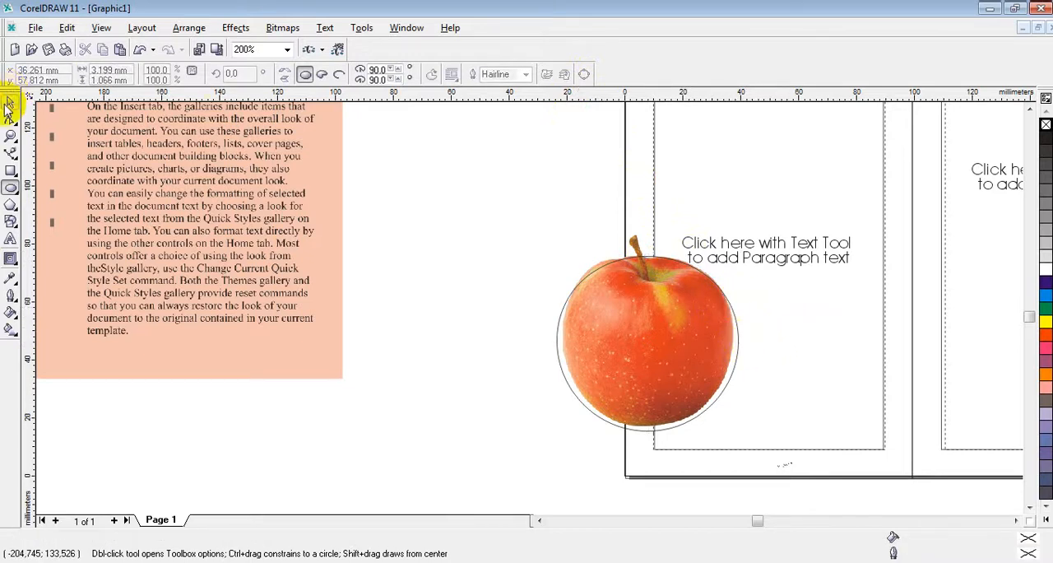
Step: Reshape the outline with the Shape tool, moving its side and bottom nodes and bending its upper-left segment to follow the apple's contour
{"action": "left_click", "coordinate": [12, 100]}
{"action": "left_click", "coordinate": [714, 398]}
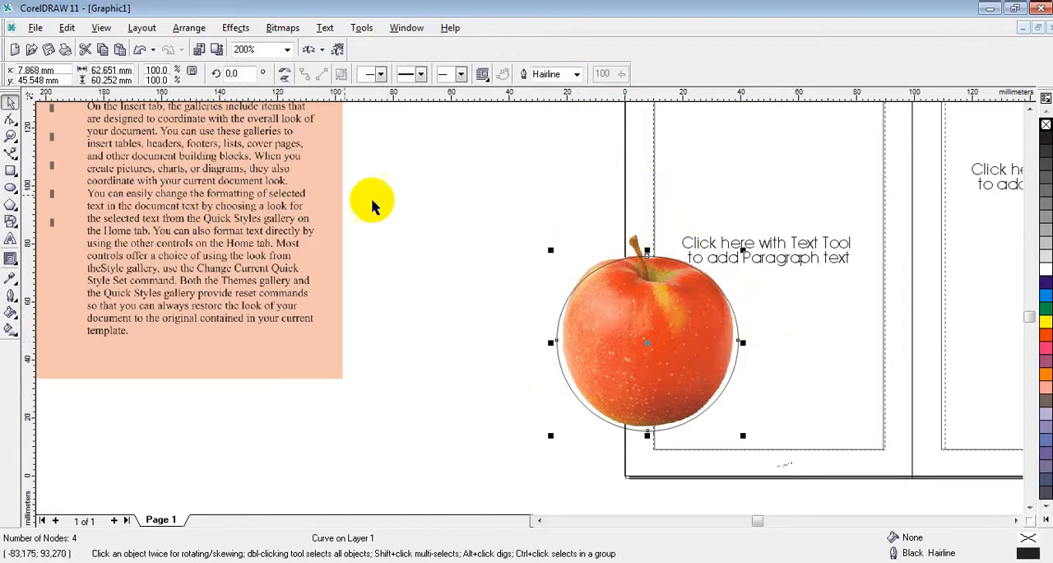
{"action": "left_click", "coordinate": [11, 121]}
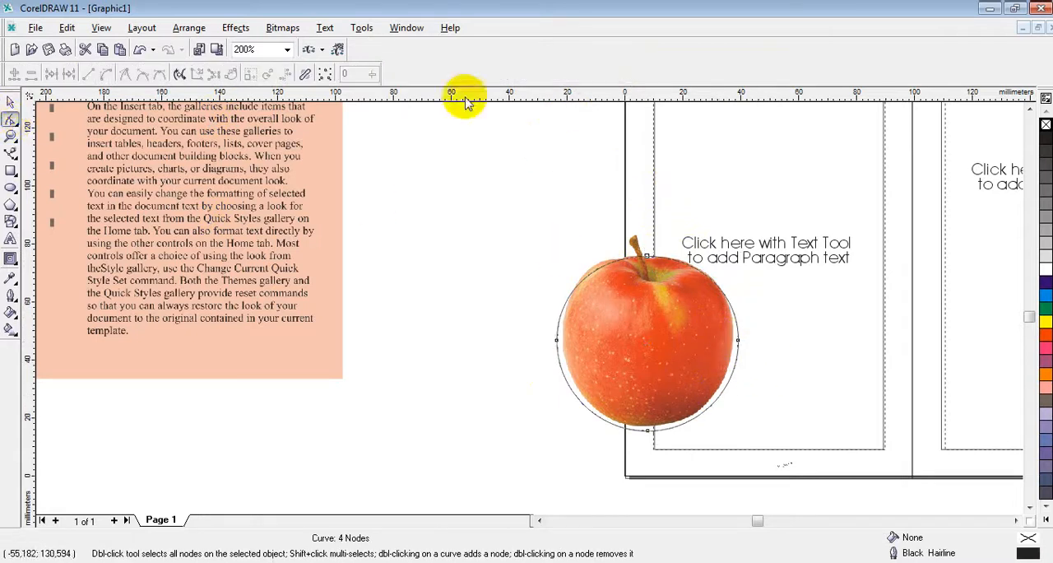
{"action": "left_click", "coordinate": [739, 339]}
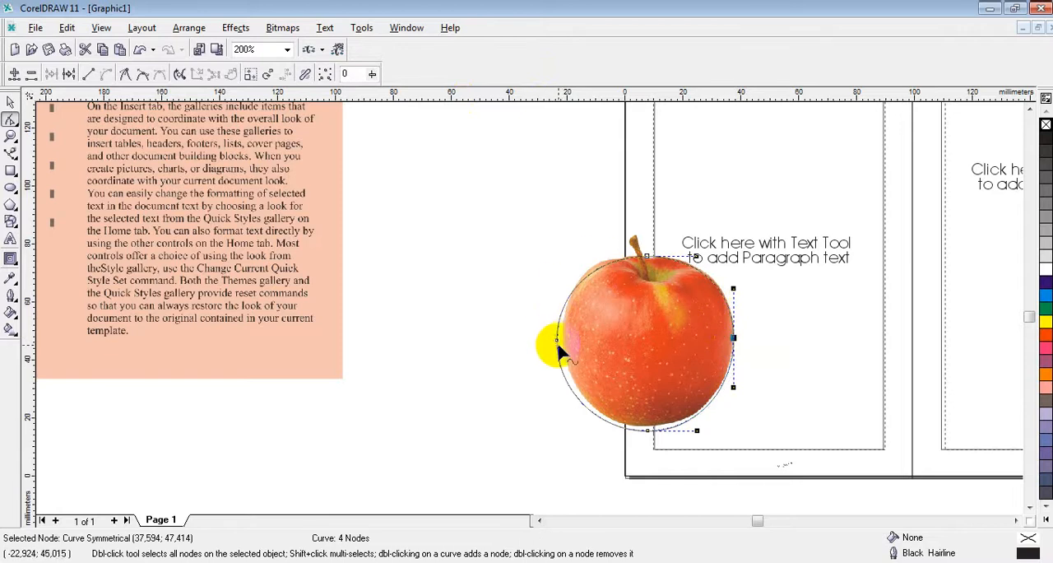
{"action": "left_click_drag", "start_coordinate": [557, 341], "coordinate": [561, 340]}
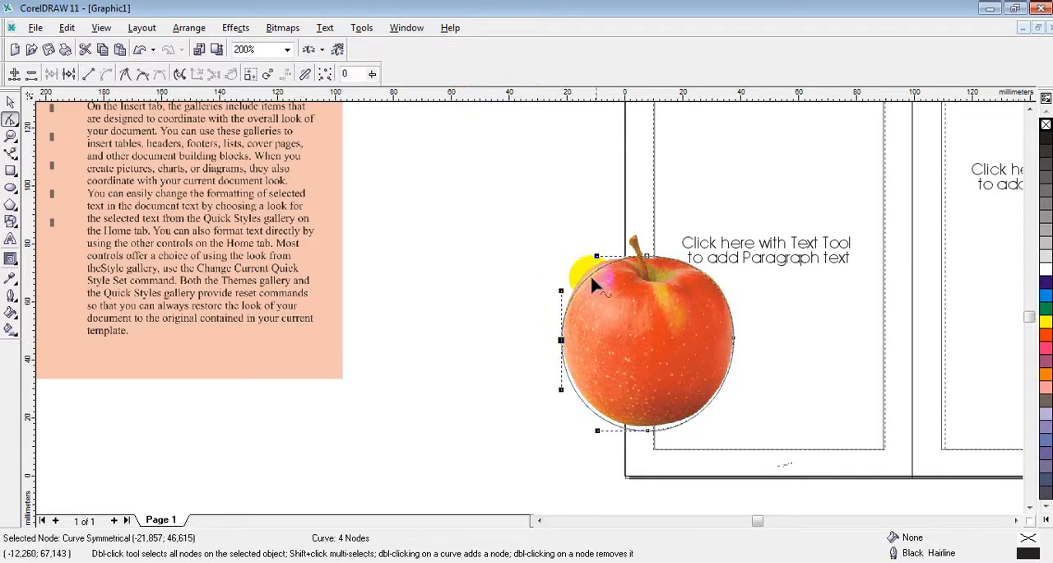
{"action": "left_click_drag", "start_coordinate": [596, 269], "coordinate": [593, 266]}
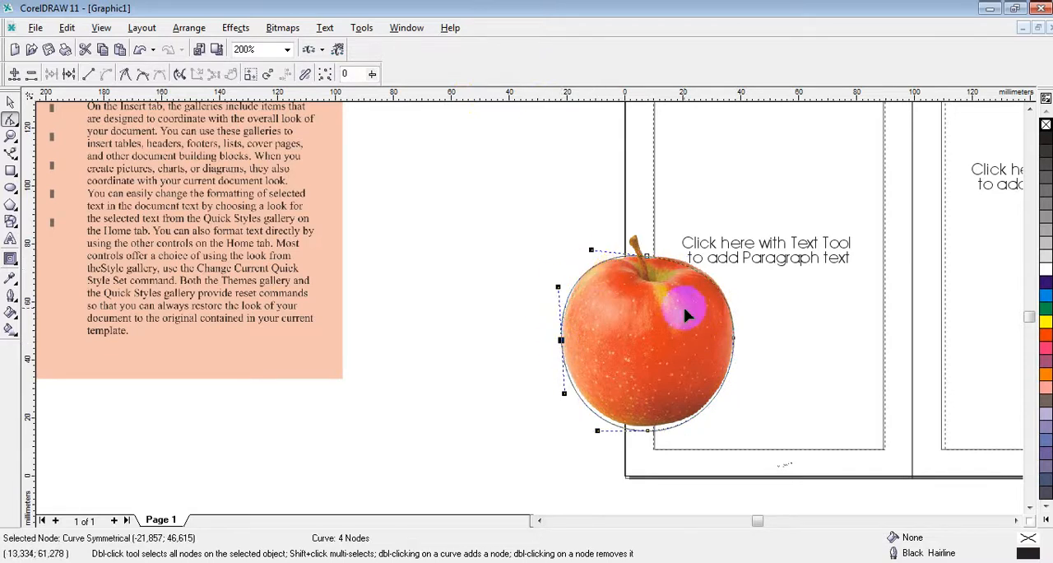
{"action": "left_click_drag", "start_coordinate": [648, 430], "coordinate": [649, 427]}
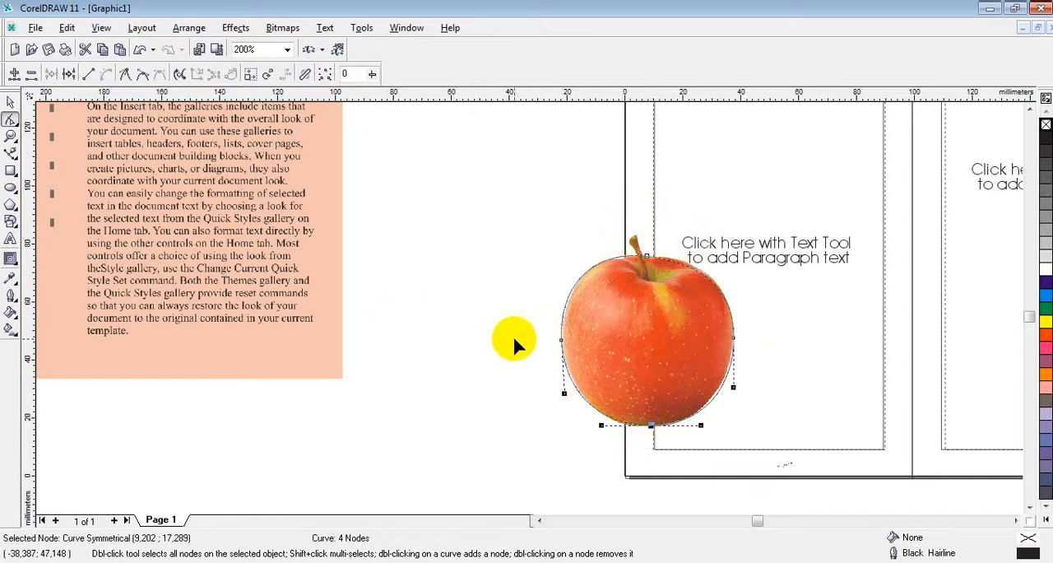
{"action": "left_click", "coordinate": [11, 101]}
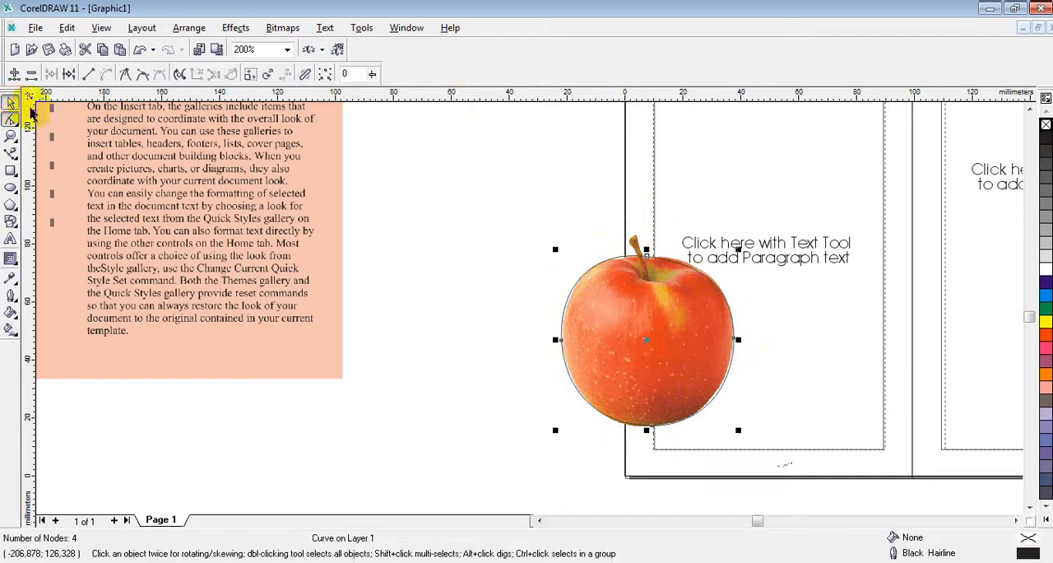
{"action": "left_click", "coordinate": [765, 246]}
{"action": "left_click", "coordinate": [752, 164]}
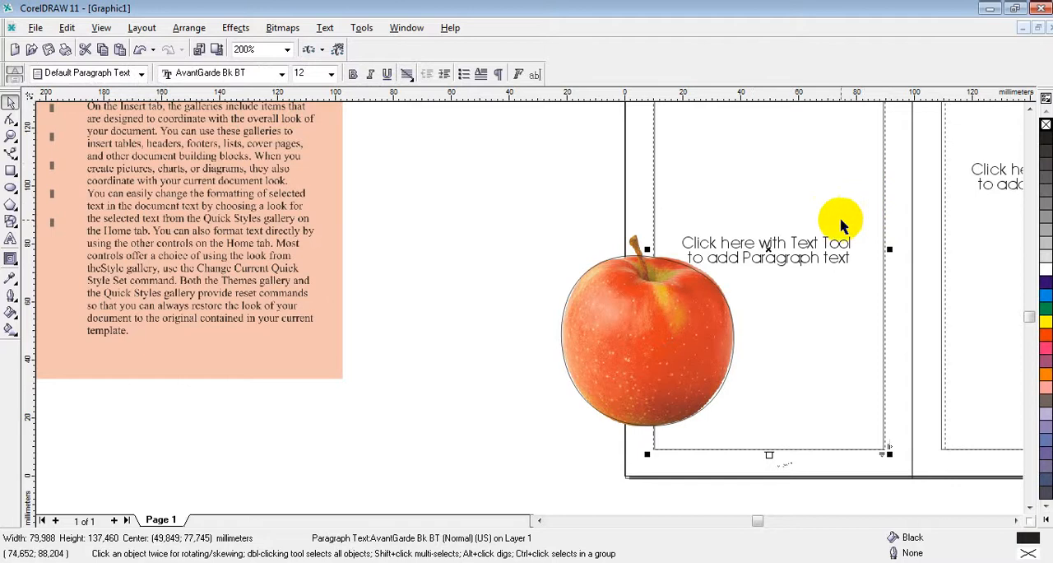
{"action": "scroll", "coordinate": [839, 222], "scroll_direction": "down", "scroll_amount": 1}
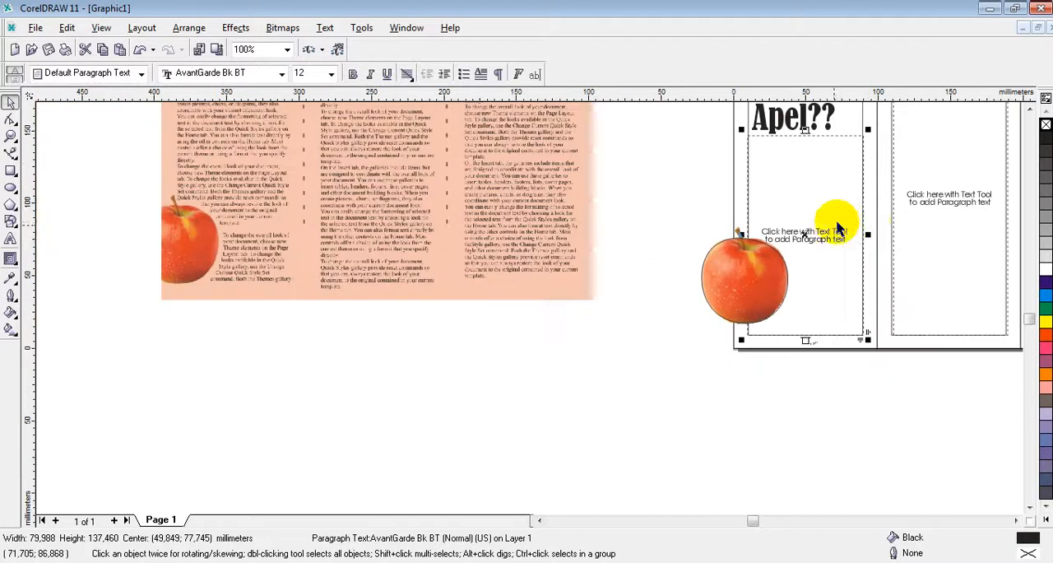
{"action": "left_click", "coordinate": [1030, 109]}
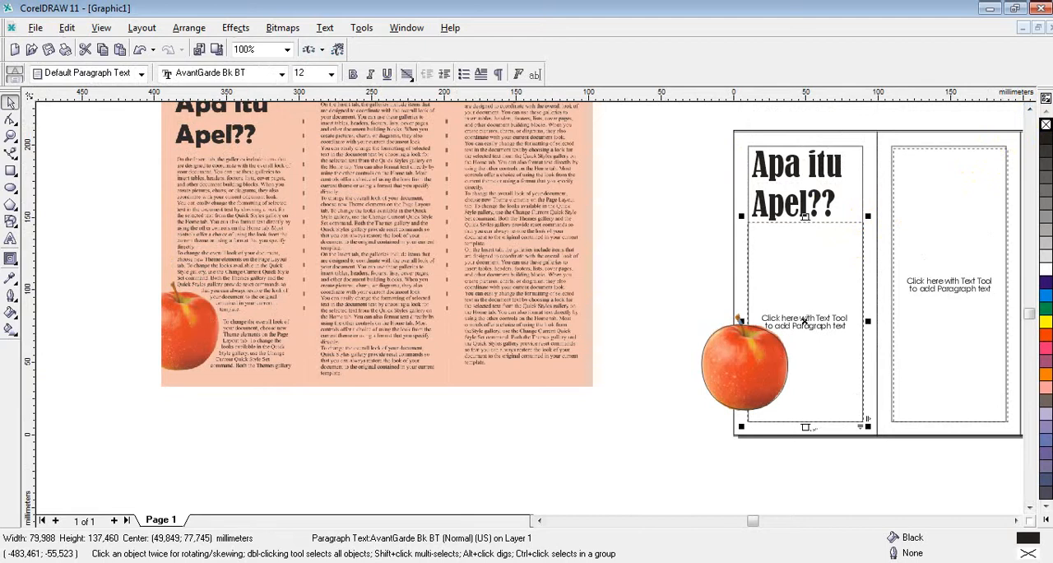
Step: Create a new blank document in Microsoft Word and maximize its window
{"action": "right_click", "coordinate": [356, 562]}
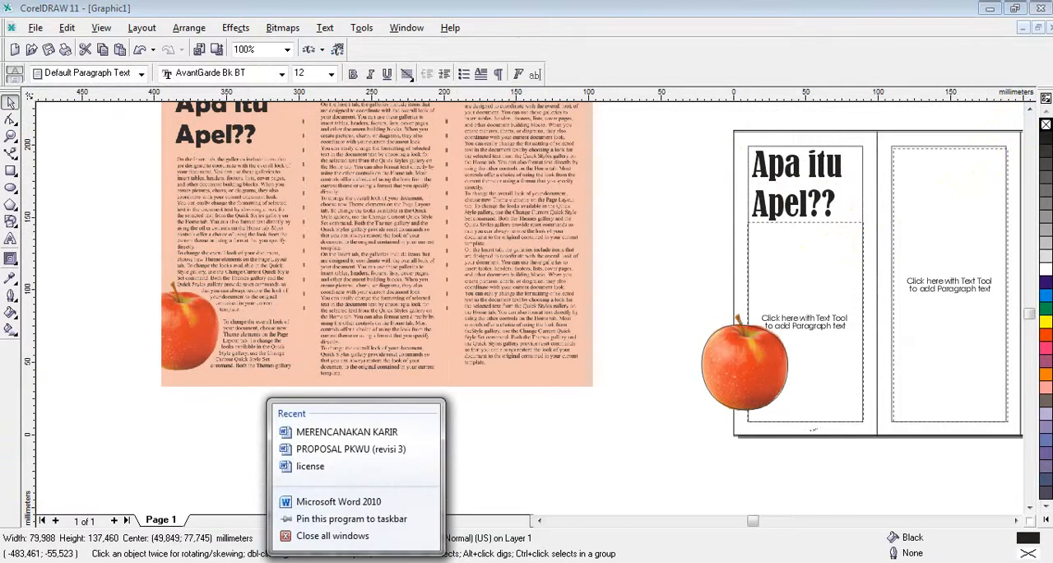
{"action": "left_click", "coordinate": [355, 502]}
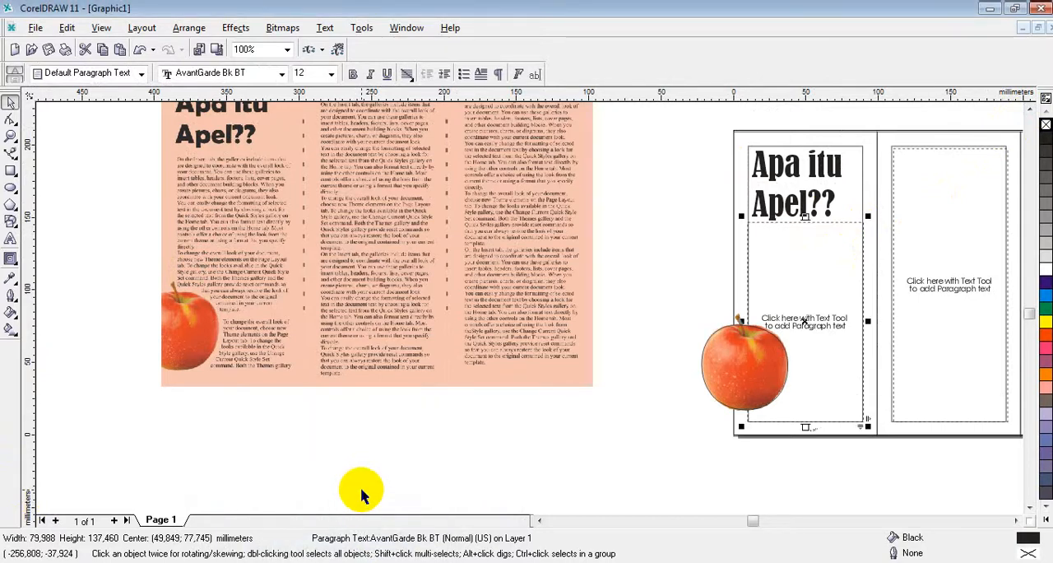
{"action": "mouse_move", "coordinate": [356, 558]}
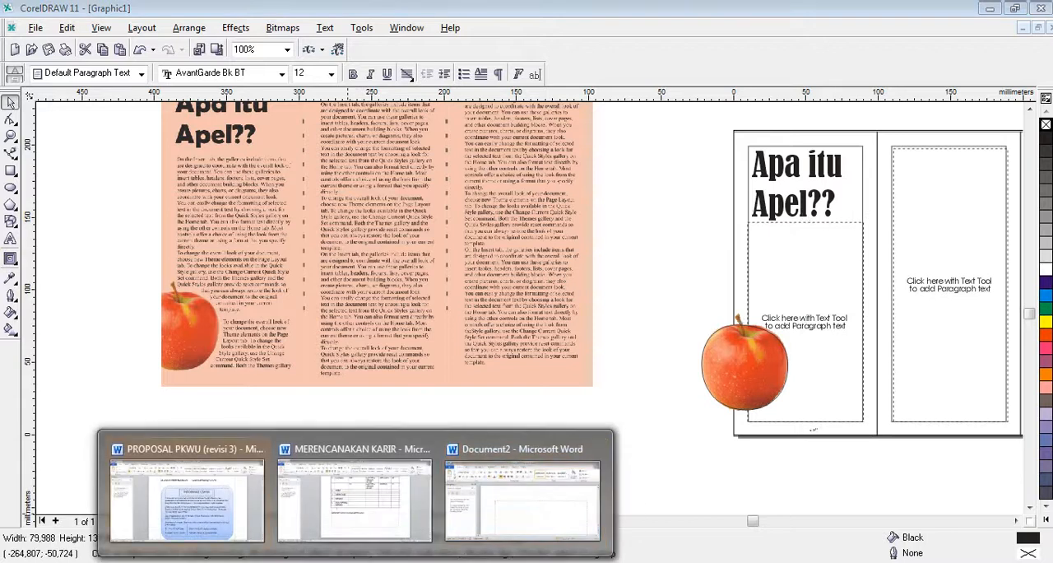
{"action": "left_click", "coordinate": [499, 529]}
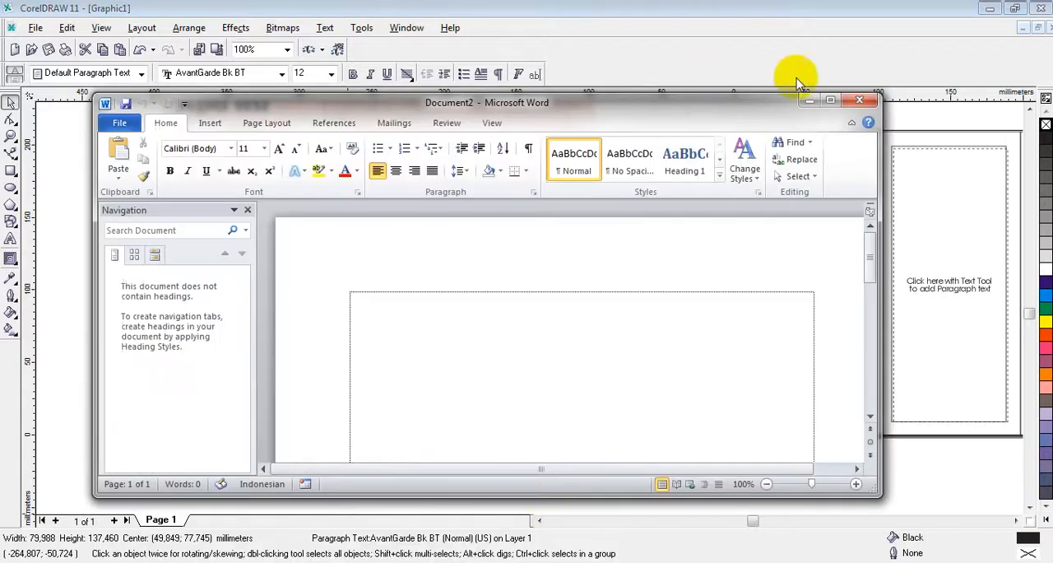
{"action": "left_click", "coordinate": [830, 102]}
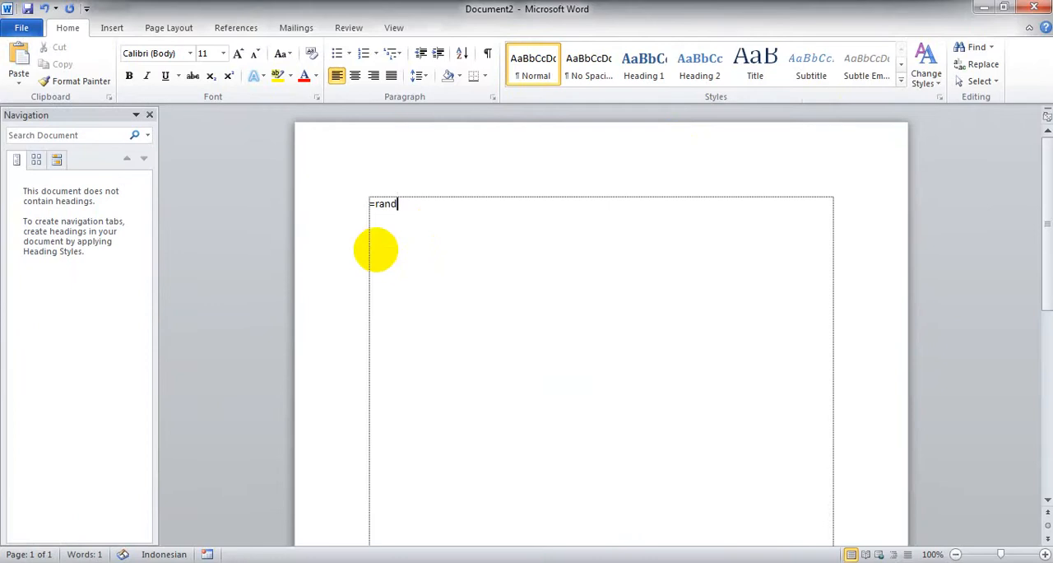
Step: Generate sample paragraphs from the =rand formula, copy all of the text and switch back to CorelDRAW
{"action": "key", "text": "Return"}
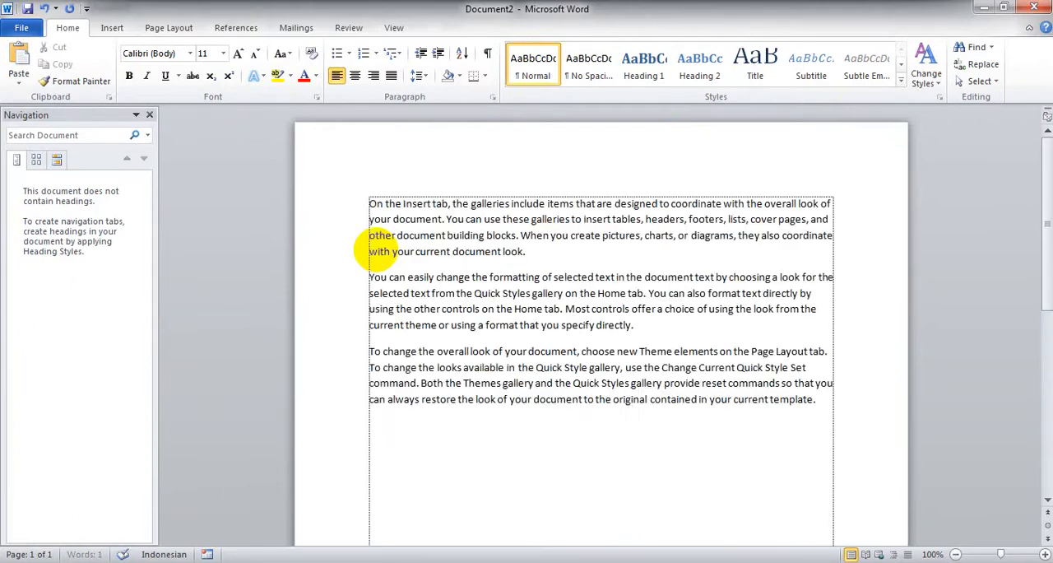
{"action": "key", "text": "ctrl+a"}
{"action": "key", "text": "ctrl+c"}
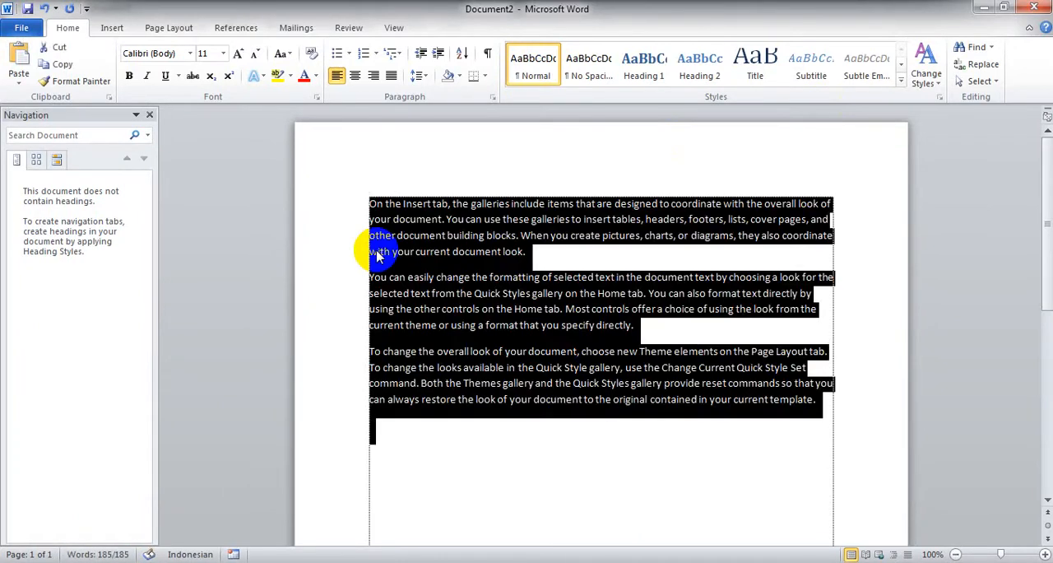
{"action": "left_click", "coordinate": [984, 8]}
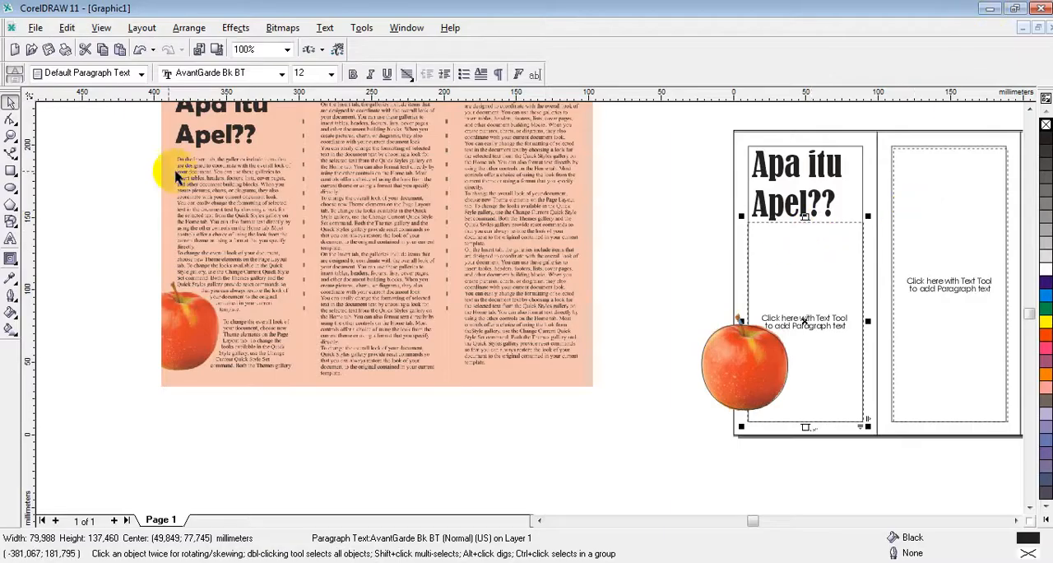
Step: Paste the copied sample text into the first panel's paragraph frame, maintaining fonts and formatting
{"action": "left_click", "coordinate": [8, 239]}
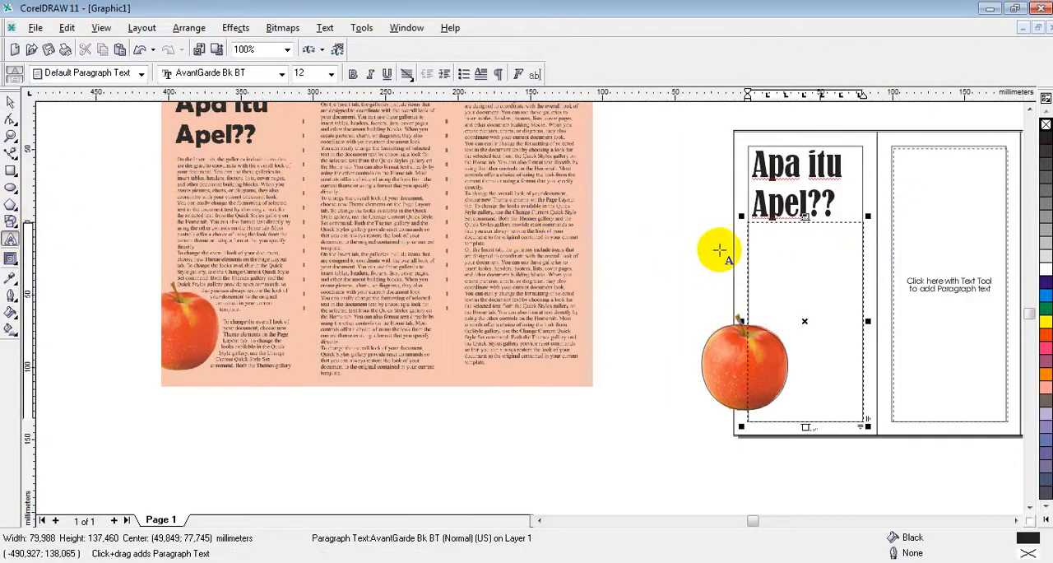
{"action": "left_click", "coordinate": [764, 237]}
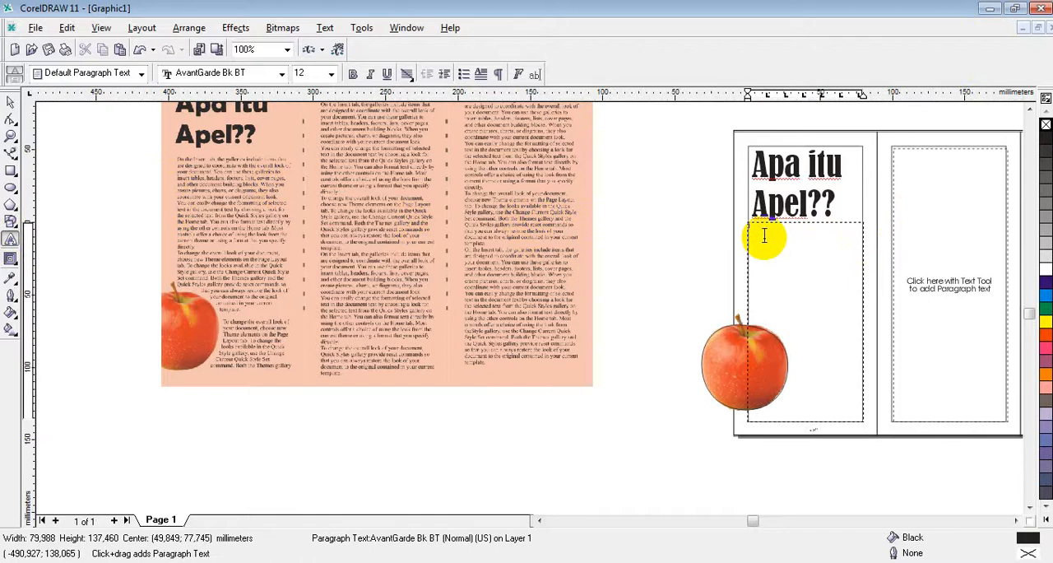
{"action": "key", "text": "ctrl+v"}
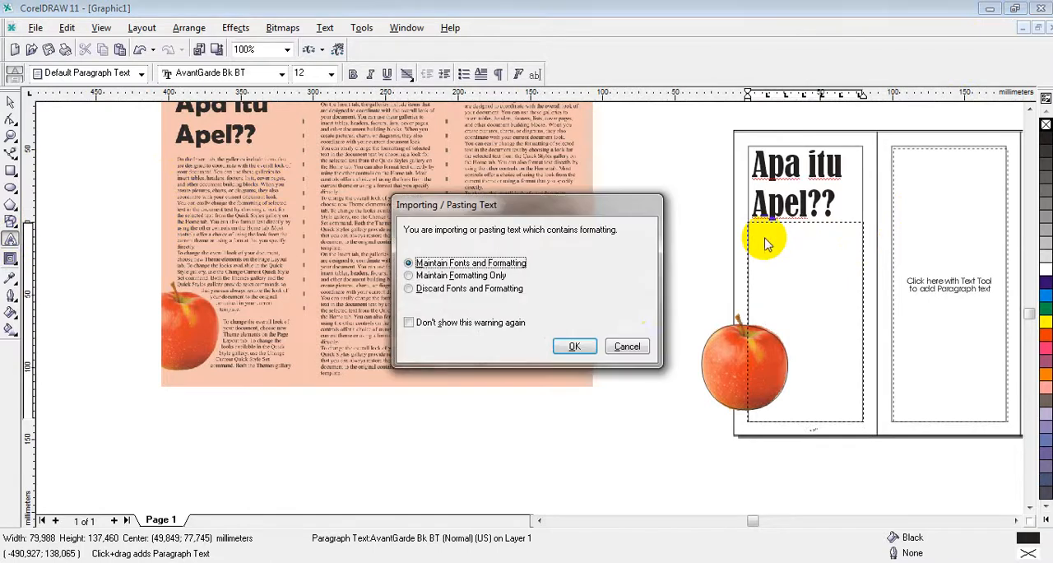
{"action": "left_click", "coordinate": [573, 346]}
{"action": "scroll", "coordinate": [845, 328], "scroll_direction": "up", "scroll_amount": 2}
{"action": "scroll", "coordinate": [845, 329], "scroll_direction": "down", "scroll_amount": 2}
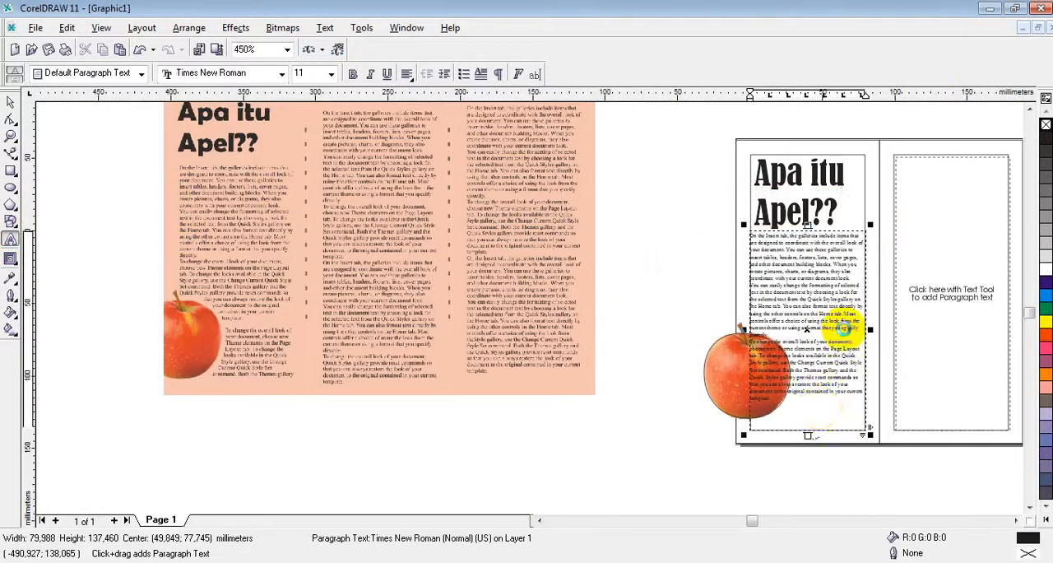
Step: Paste the sample text a second time after "template." in the first panel's frame, maintaining fonts and formatting
{"action": "scroll", "coordinate": [792, 410], "scroll_direction": "up", "scroll_amount": 1}
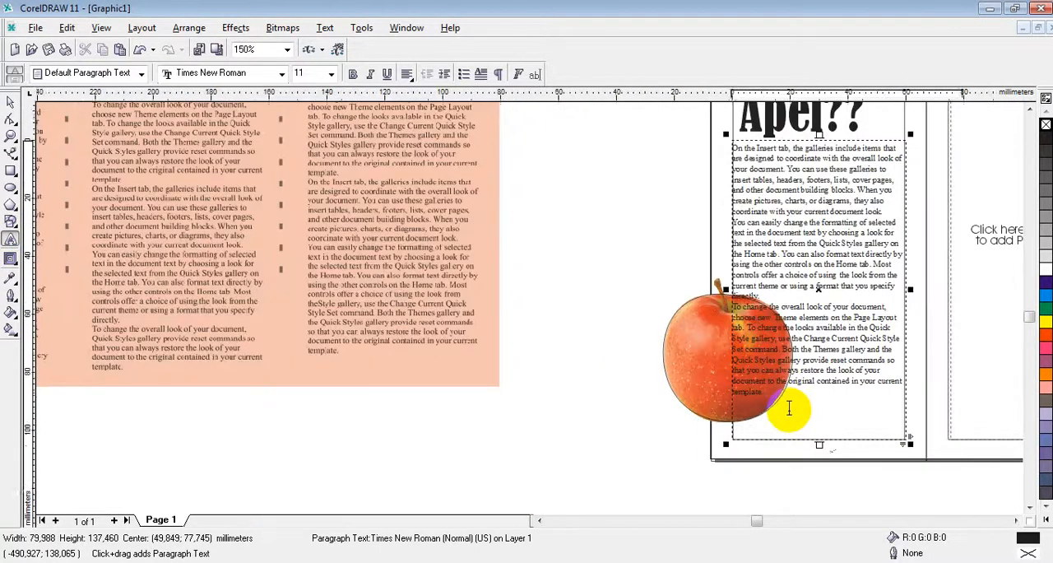
{"action": "scroll", "coordinate": [788, 411], "scroll_direction": "up", "scroll_amount": 1}
{"action": "key", "text": "ctrl+v"}
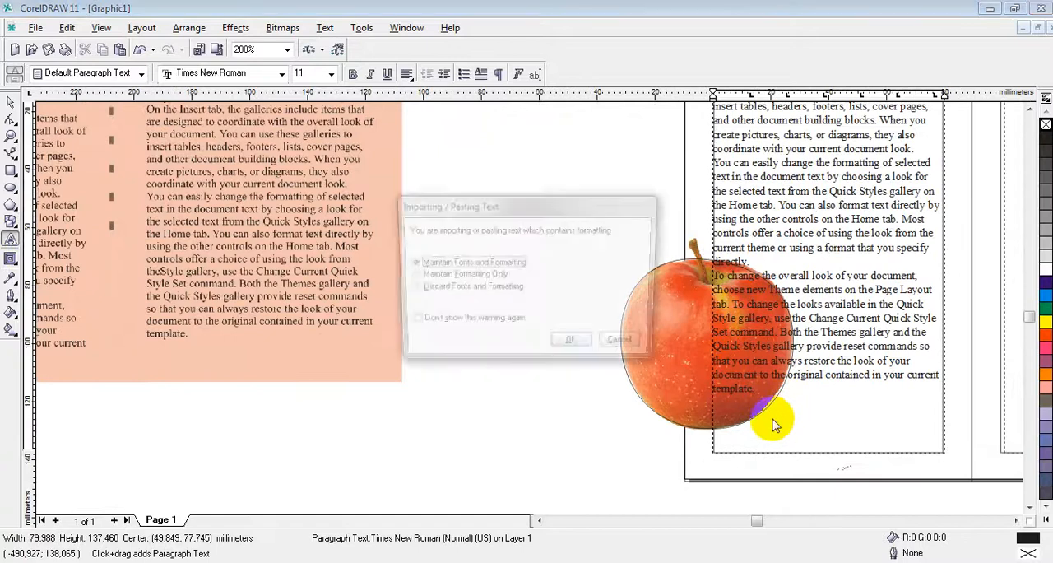
{"action": "left_click", "coordinate": [576, 345]}
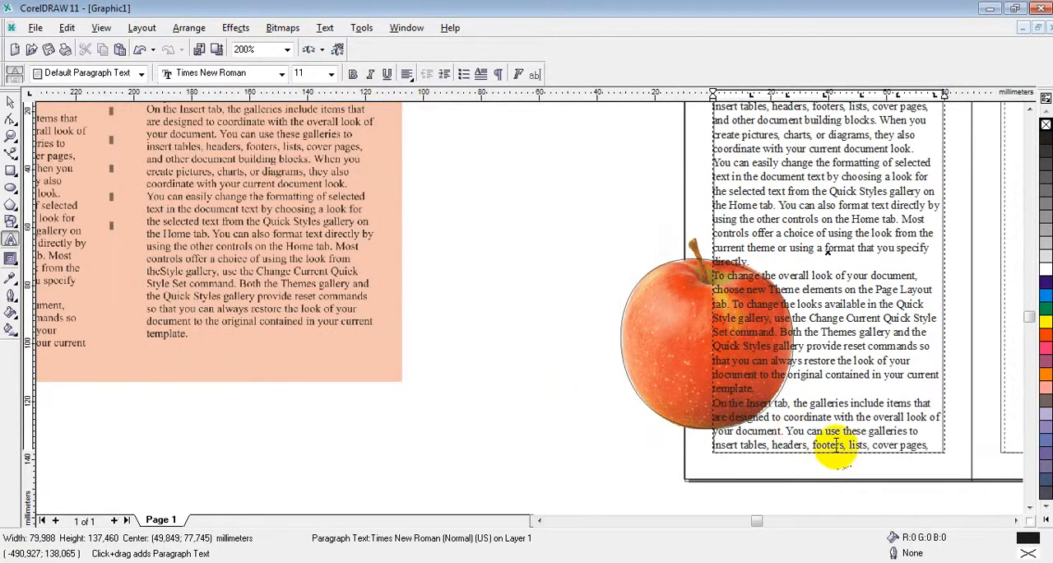
Step: Delete the second copy's opening lines in the first panel, from "On the Insert tab" through "cover pages,"
{"action": "scroll", "coordinate": [866, 469], "scroll_direction": "down", "scroll_amount": 2}
{"action": "scroll", "coordinate": [886, 471], "scroll_direction": "up", "scroll_amount": 4}
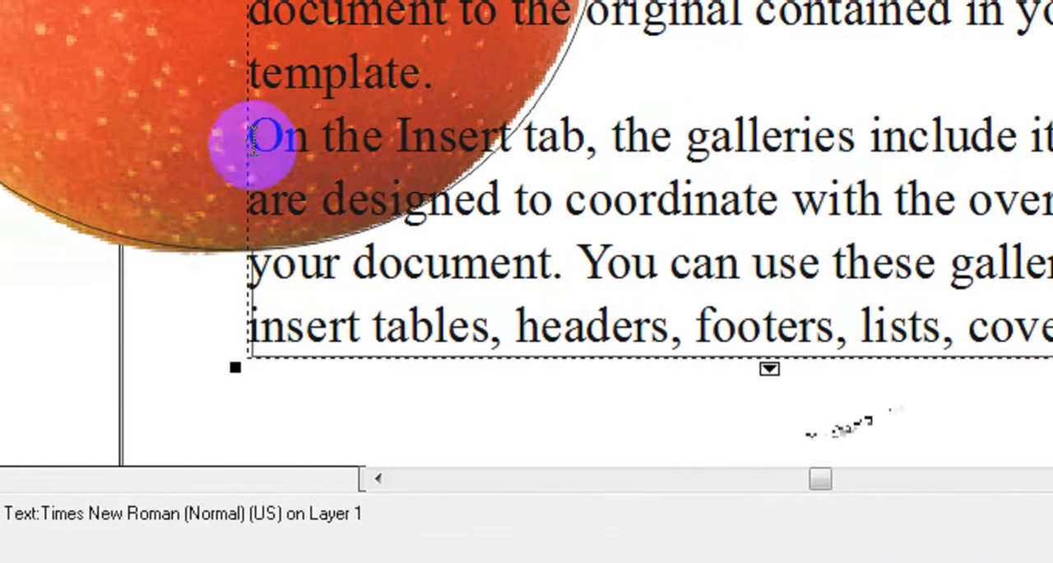
{"action": "scroll", "coordinate": [609, 371], "scroll_direction": "down", "scroll_amount": 3}
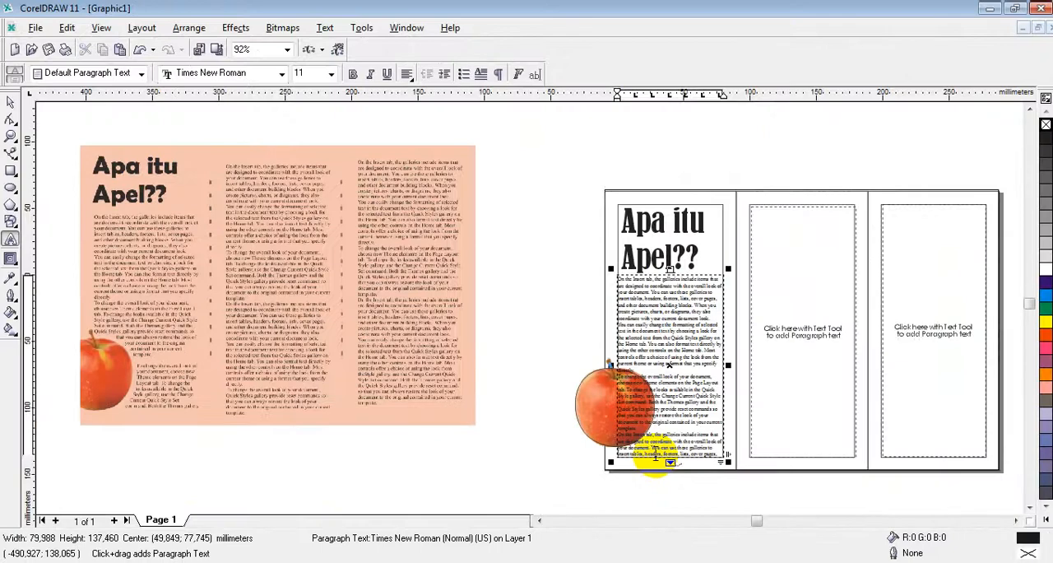
{"action": "scroll", "coordinate": [670, 458], "scroll_direction": "up", "scroll_amount": 5}
{"action": "left_click", "coordinate": [524, 384]}
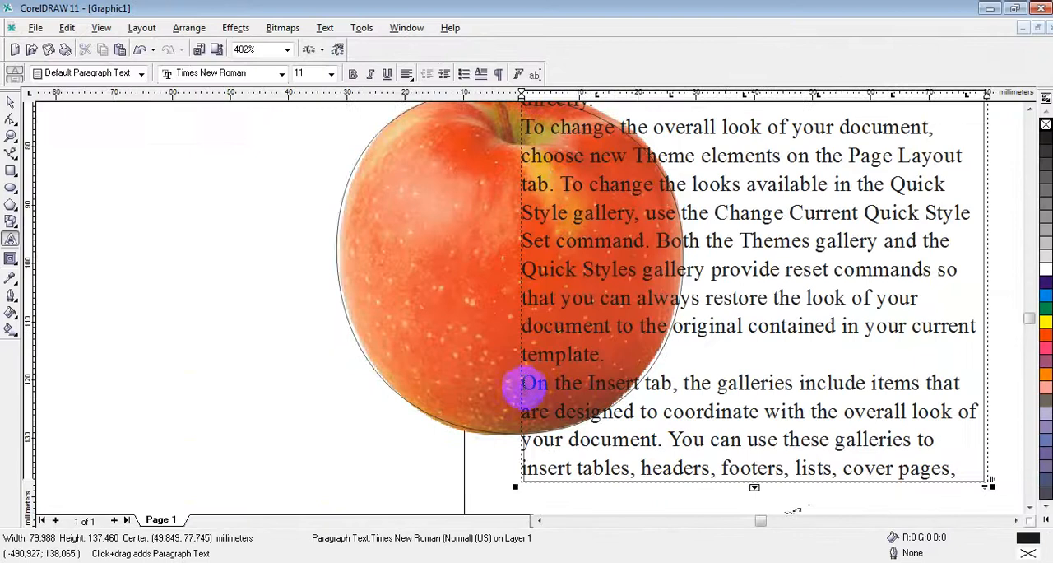
{"action": "left_click_drag", "start_coordinate": [524, 384], "coordinate": [953, 468]}
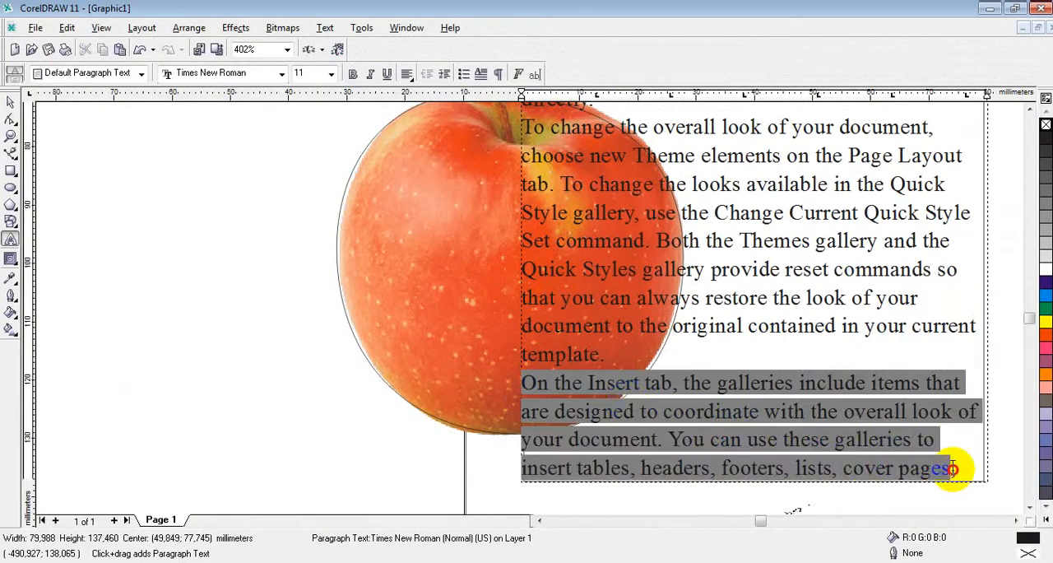
{"action": "key", "text": "Delete"}
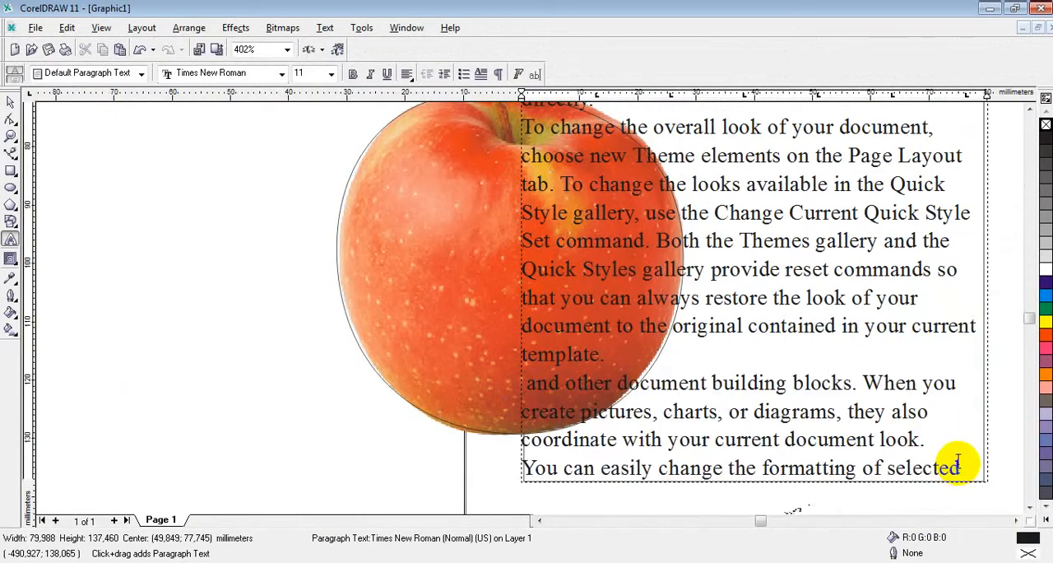
Step: Delete the following passage of the second copy, from "and other document building blocks" through "on the Home tab. Most"
{"action": "left_click", "coordinate": [812, 503]}
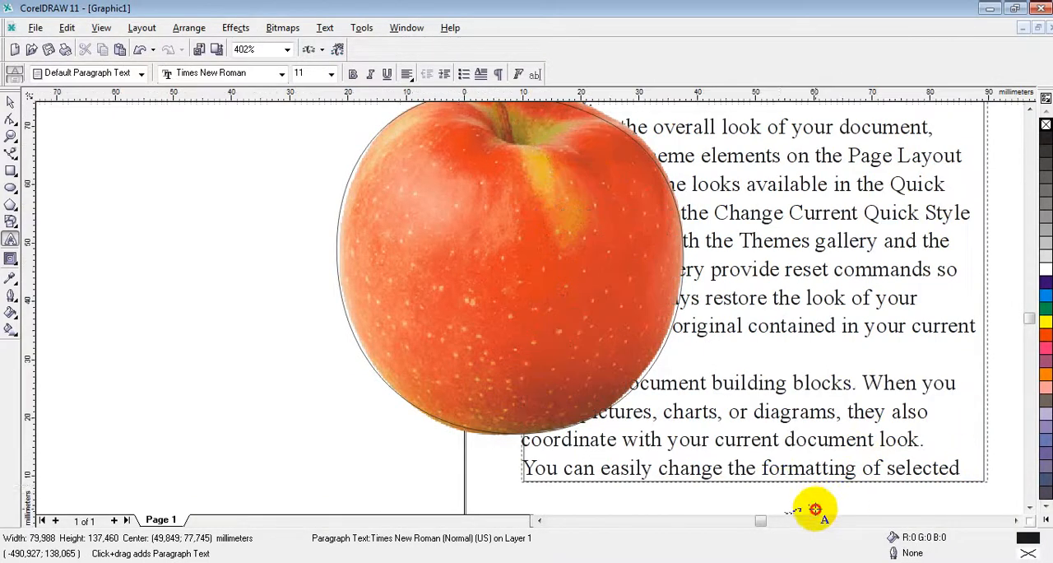
{"action": "left_click", "coordinate": [776, 470]}
{"action": "scroll", "coordinate": [786, 471], "scroll_direction": "down", "scroll_amount": 4}
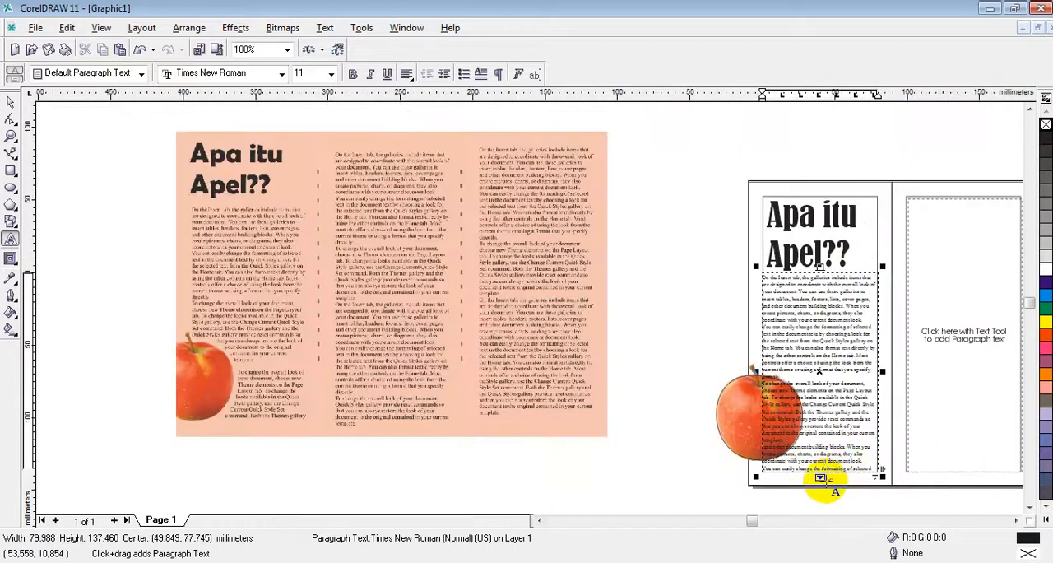
{"action": "scroll", "coordinate": [856, 457], "scroll_direction": "up", "scroll_amount": 4}
{"action": "left_click", "coordinate": [504, 420]}
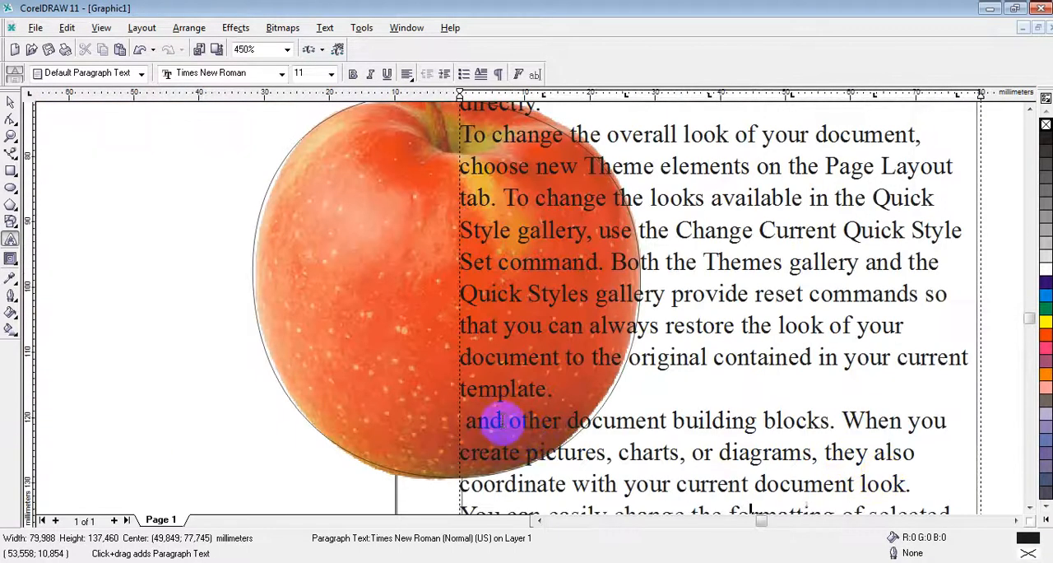
{"action": "left_click", "coordinate": [469, 422]}
{"action": "left_click_drag", "start_coordinate": [464, 422], "coordinate": [995, 423]}
{"action": "key", "text": "Delete"}
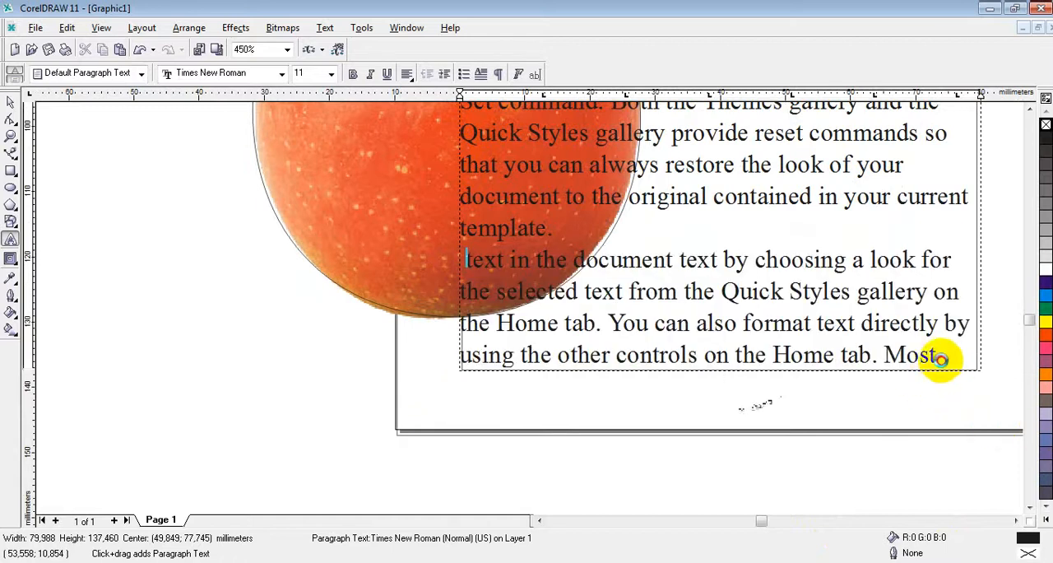
{"action": "left_click_drag", "start_coordinate": [940, 359], "coordinate": [458, 265]}
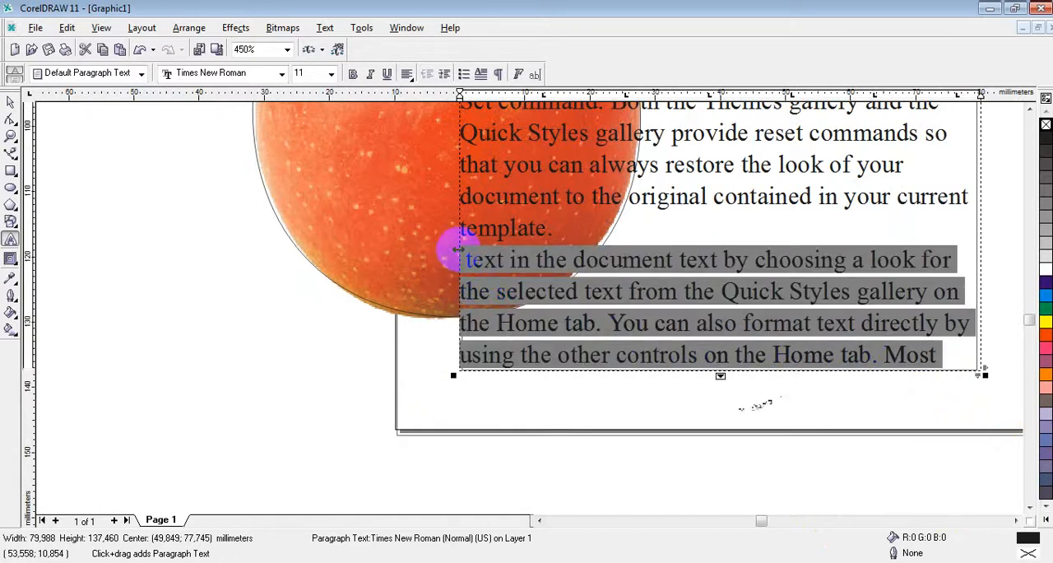
{"action": "key", "text": "Delete"}
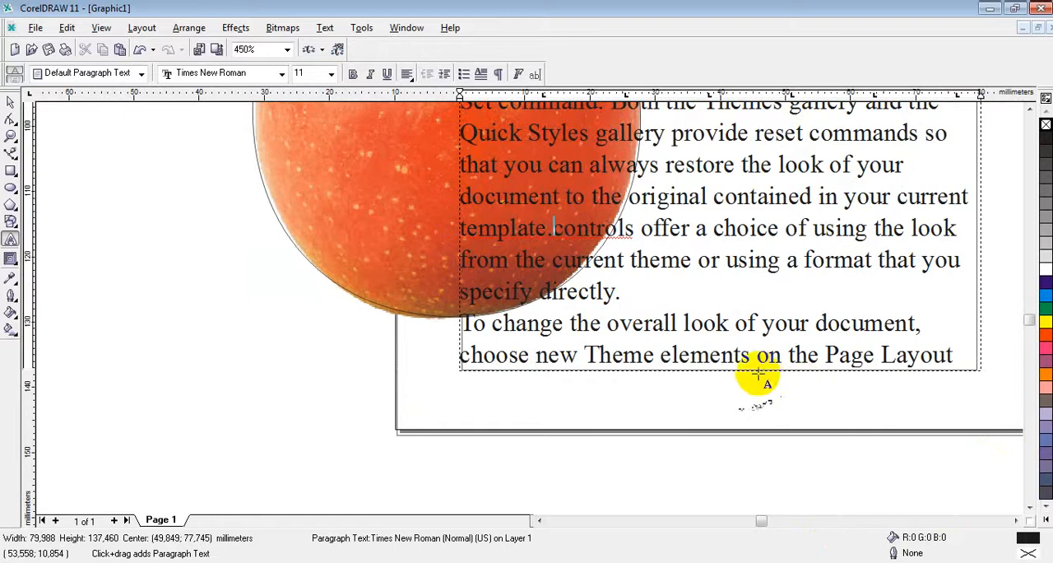
Step: Extend the first panel's text frame to about 158.5 mm high and delete the overflow text following "Page Layout"
{"action": "scroll", "coordinate": [847, 342], "scroll_direction": "down", "scroll_amount": 1}
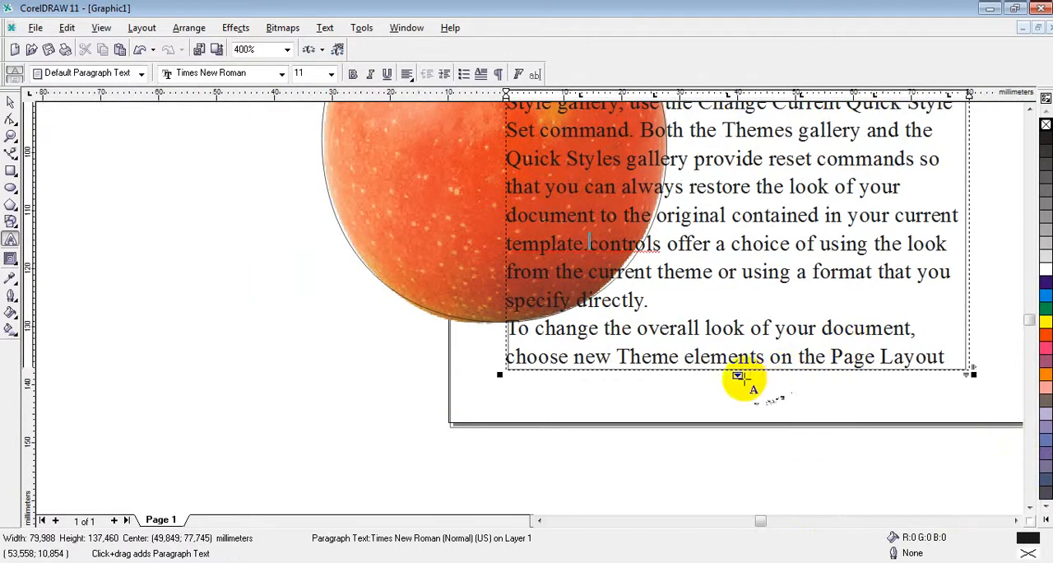
{"action": "left_click_drag", "start_coordinate": [737, 376], "coordinate": [737, 496]}
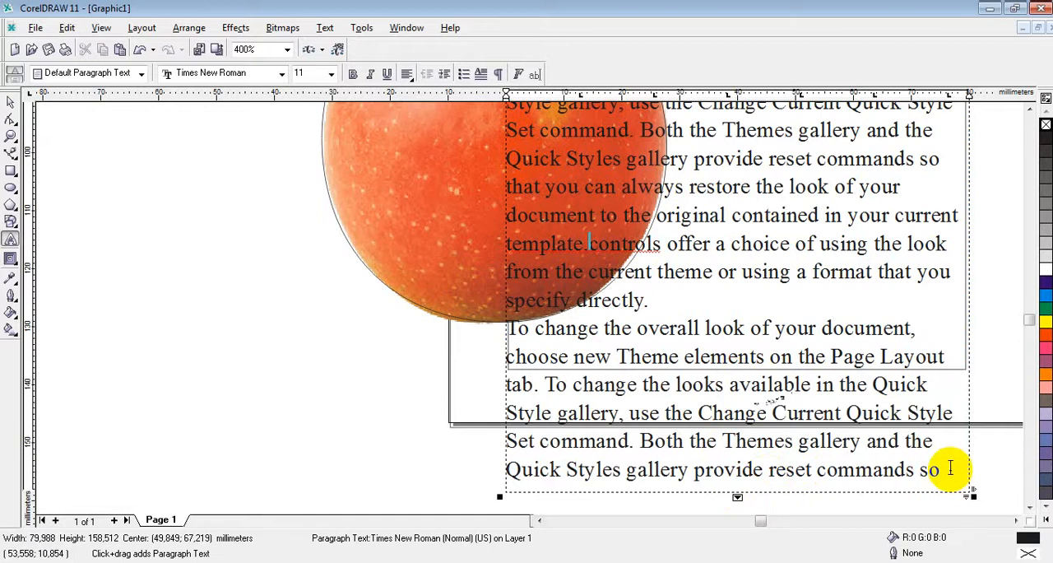
{"action": "left_click_drag", "start_coordinate": [938, 469], "coordinate": [930, 361]}
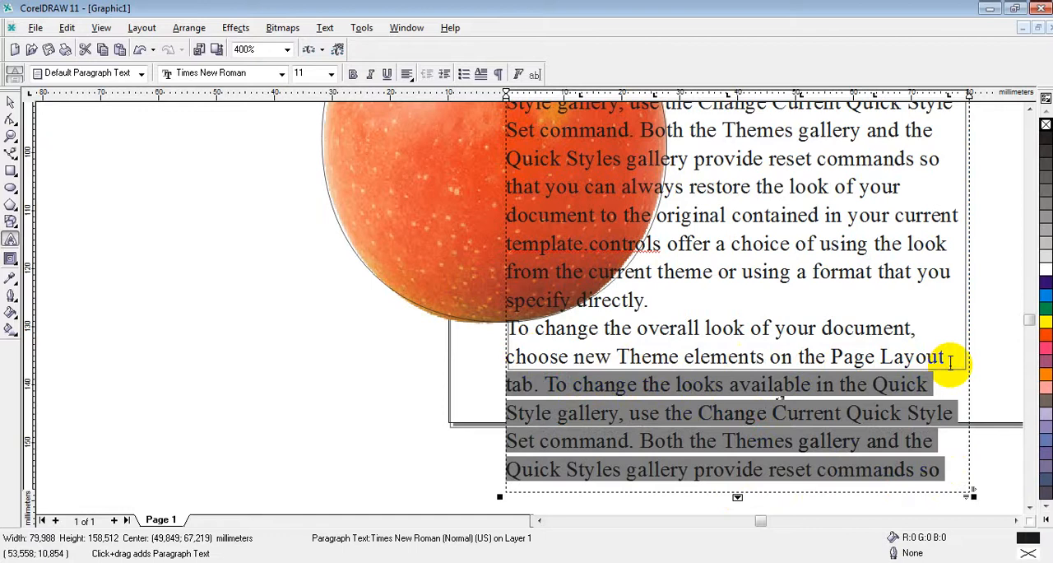
{"action": "key", "text": "Delete"}
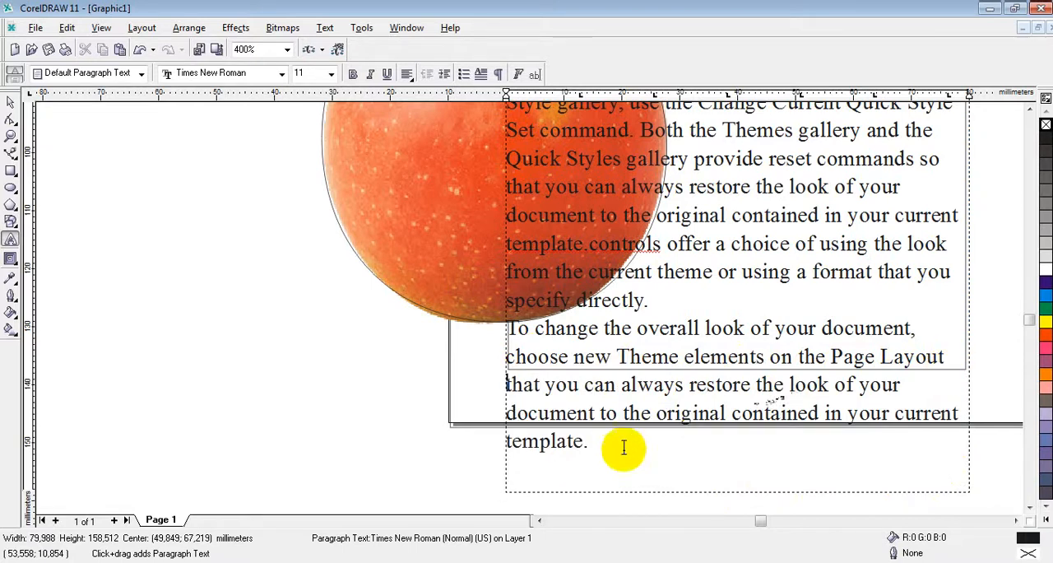
{"action": "left_click_drag", "start_coordinate": [603, 453], "coordinate": [502, 389]}
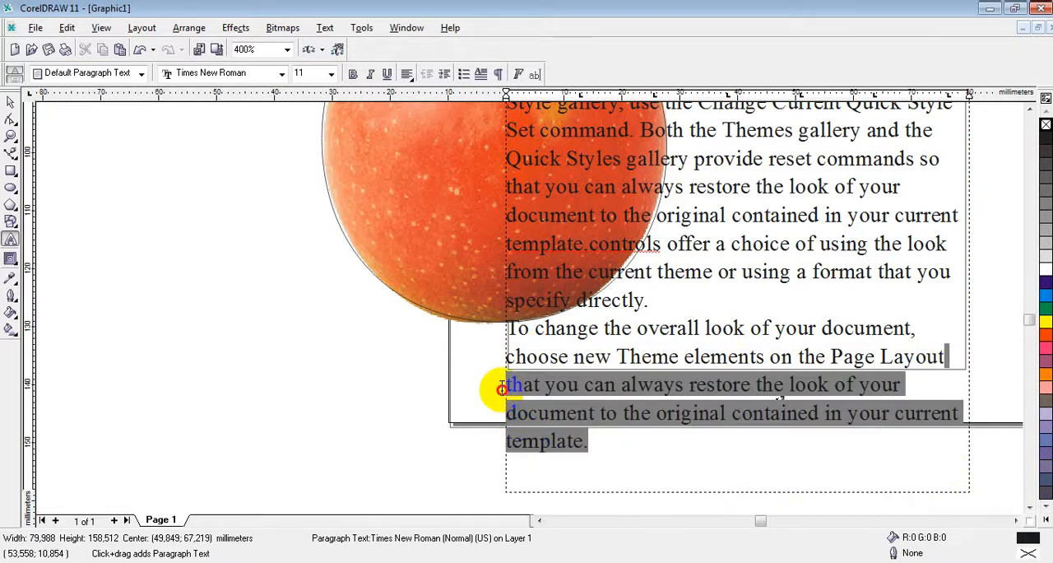
{"action": "key", "text": "Delete"}
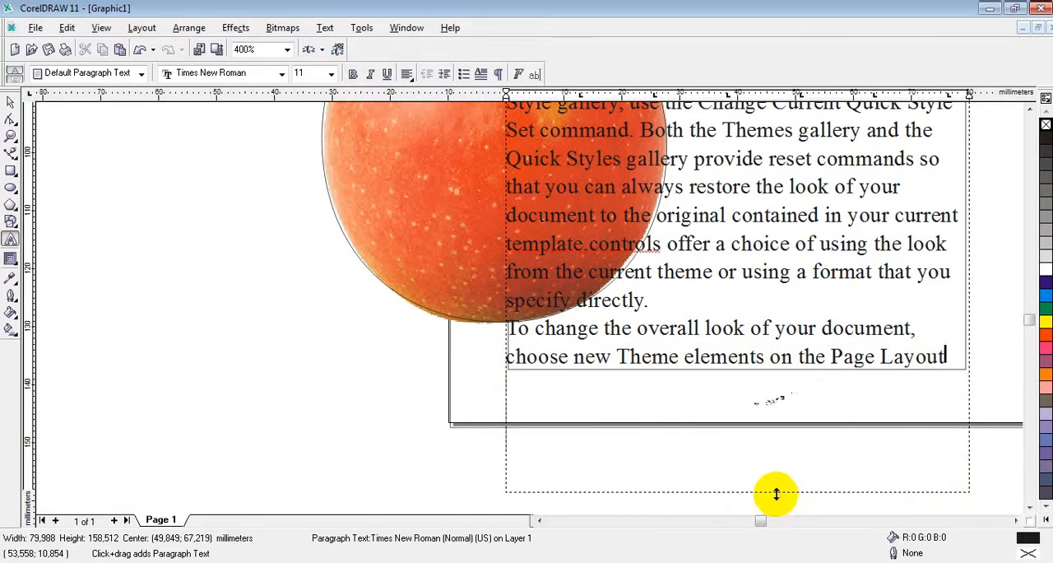
Step: Shorten the first panel's text frame to about 137.3 mm high, ending just below its last line
{"action": "left_click_drag", "start_coordinate": [768, 491], "coordinate": [760, 369]}
{"action": "scroll", "coordinate": [741, 371], "scroll_direction": "down", "scroll_amount": 2}
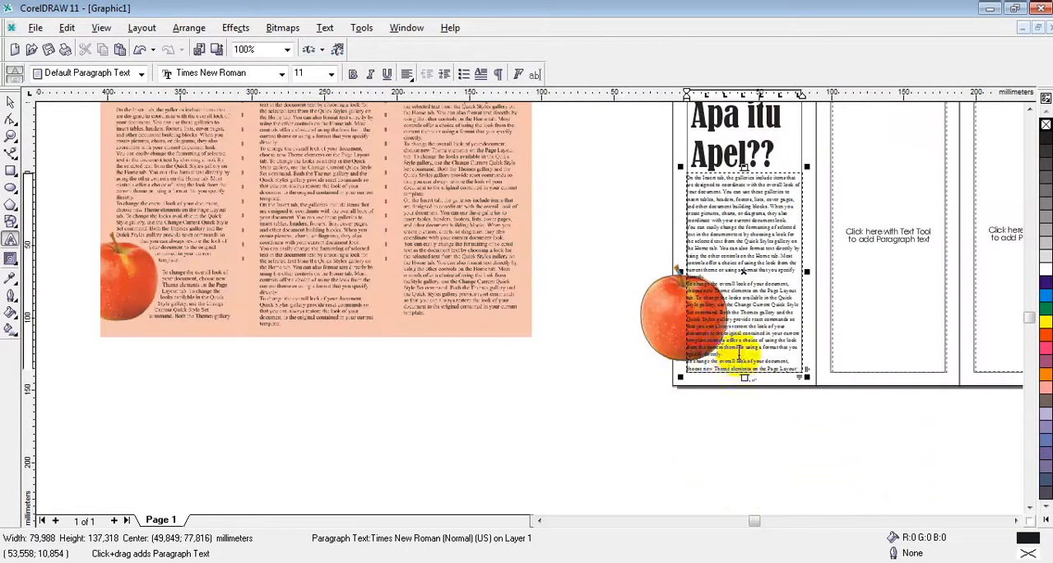
{"action": "scroll", "coordinate": [740, 297], "scroll_direction": "up", "scroll_amount": 1}
{"action": "scroll", "coordinate": [729, 255], "scroll_direction": "down", "scroll_amount": 1}
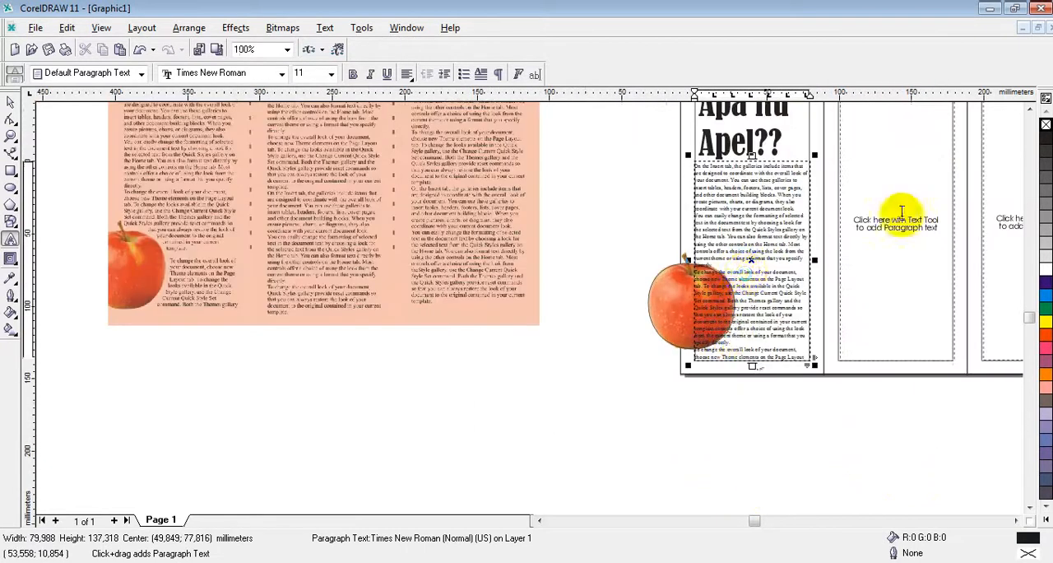
Step: Paste two copies of the sample text into the middle panel's text frame, maintaining fonts and formatting
{"action": "left_click", "coordinate": [915, 190]}
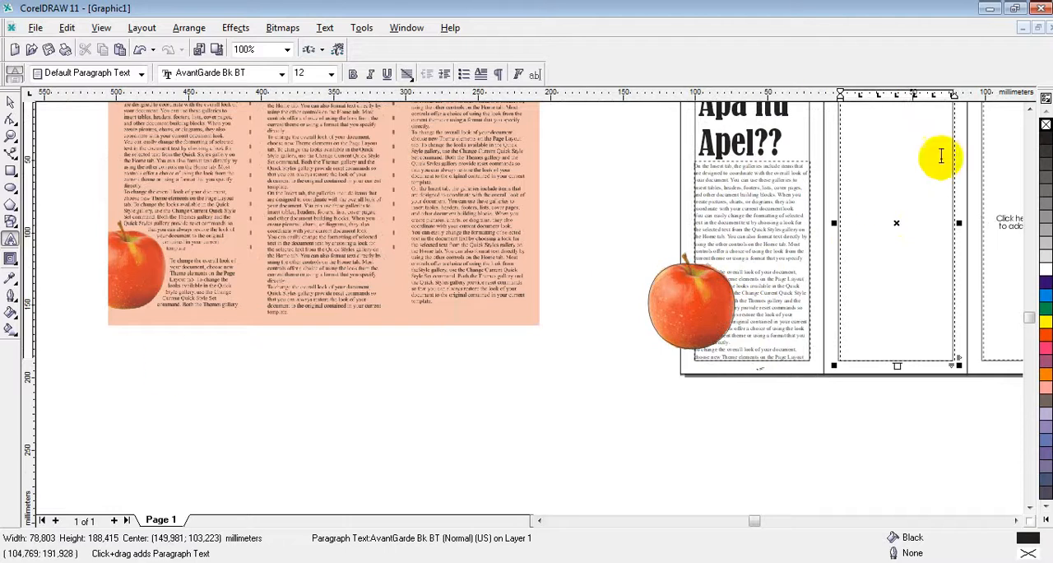
{"action": "left_click", "coordinate": [1028, 111]}
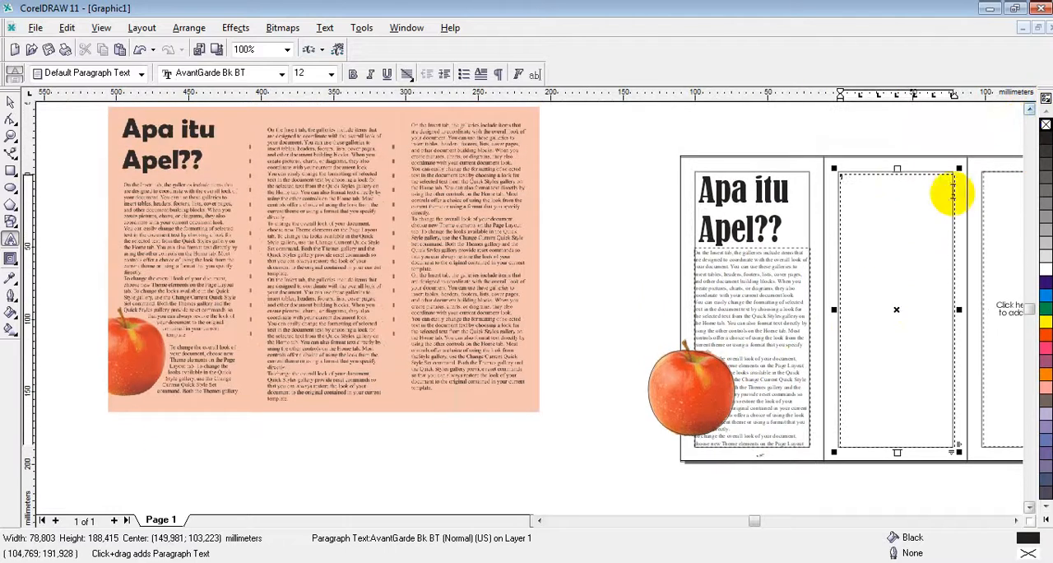
{"action": "scroll", "coordinate": [889, 290], "scroll_direction": "up", "scroll_amount": 1}
{"action": "scroll", "coordinate": [872, 249], "scroll_direction": "down", "scroll_amount": 1}
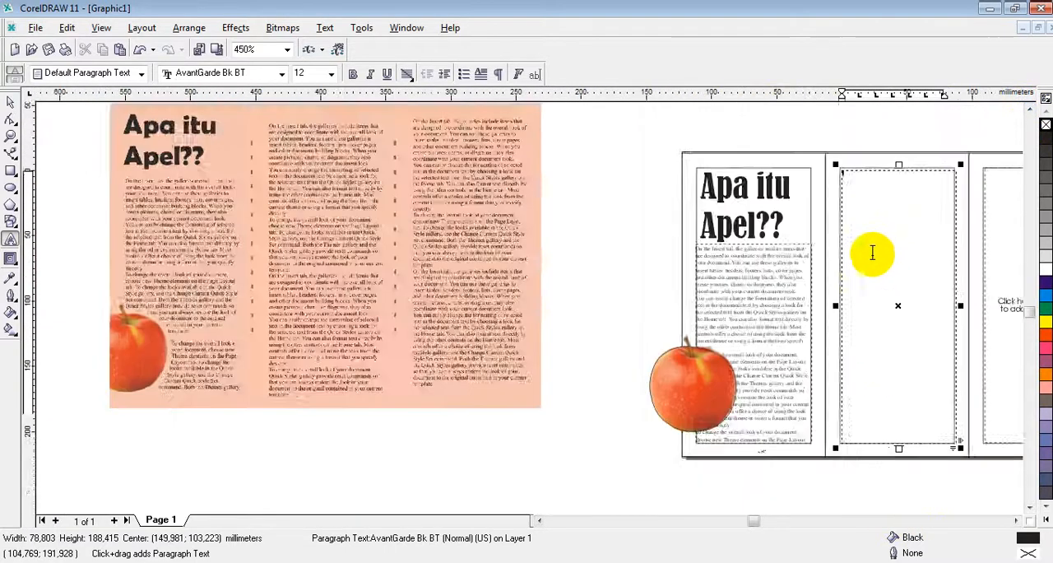
{"action": "left_click", "coordinate": [1017, 522]}
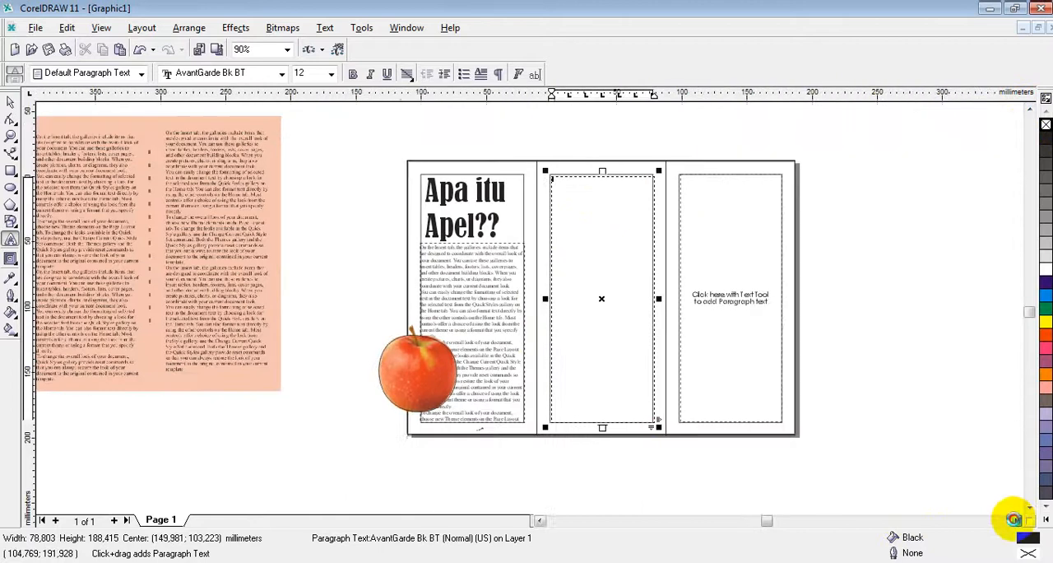
{"action": "scroll", "coordinate": [581, 193], "scroll_direction": "up", "scroll_amount": 2}
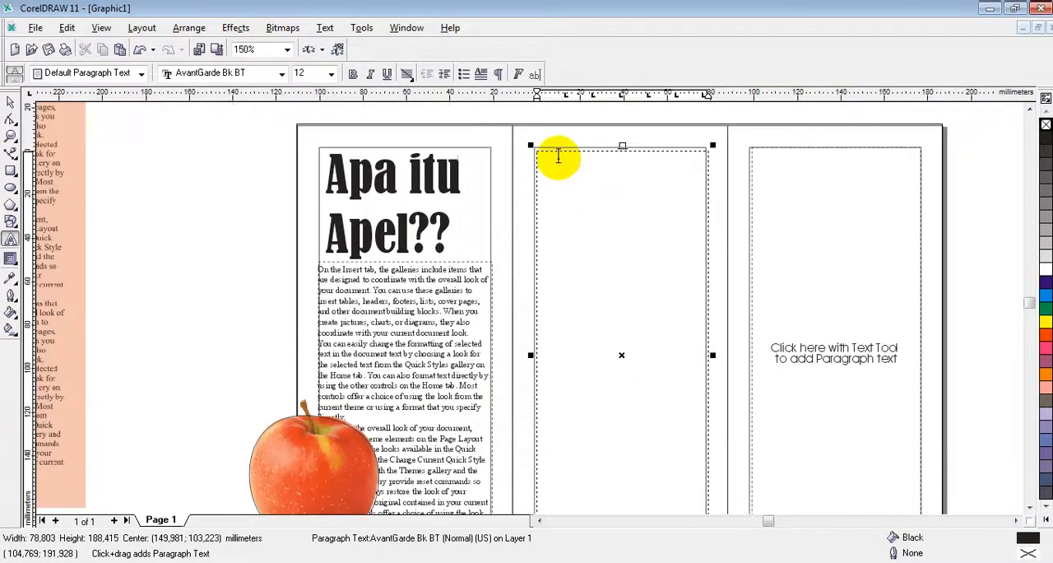
{"action": "type", "text": "On the Insert tab, the galleries include items that are designed to coordinate with the overall look of your document. You can use these galleries to insert tables, headers, footers, lists, cover pages, and other document building blocks. When you create pictures, charts, or diagrams, they also coordinate with your current document look. You can easily change the formatting of selected text in the document text by choosing a look for the selected text from the Quick Styles gallery on the Home tab. You can also format text directly by using the other controls on the Home tab. Most controls offer a choice of using the look from the current theme or using a format that you specify directly. To change the overall look of your document, choose new Theme elements on the Page Layout tab. To change the looks available in the Quick Style gallery, use the Change Current Quick Style Set command. Both the Themes gallery and the Quick Styles gallery provide reset commands so that you can always restore the look of your document to the original contained in your current template."}
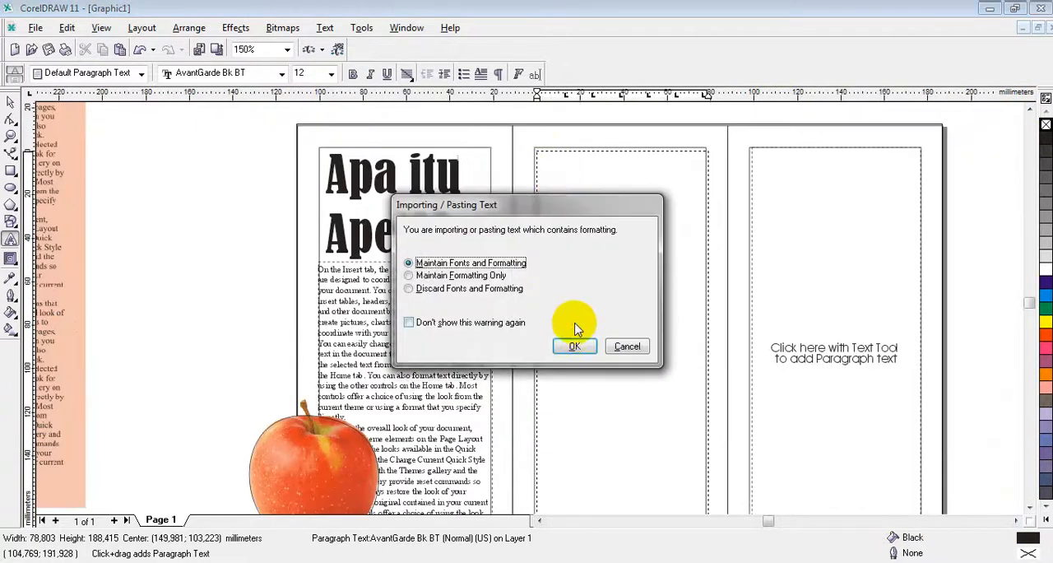
{"action": "left_click", "coordinate": [576, 346]}
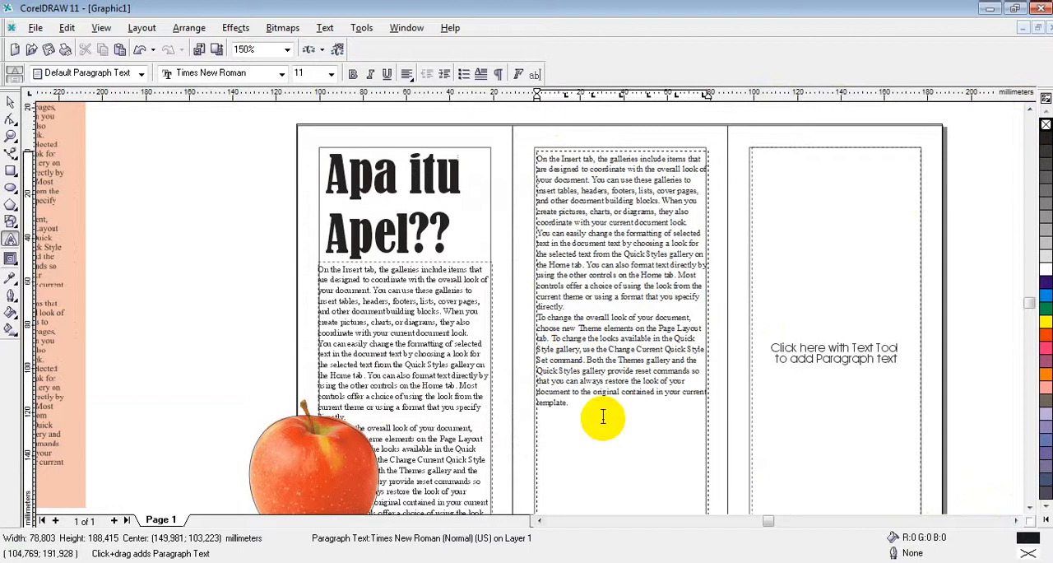
{"action": "key", "text": "ctrl+v"}
{"action": "left_click", "coordinate": [574, 346]}
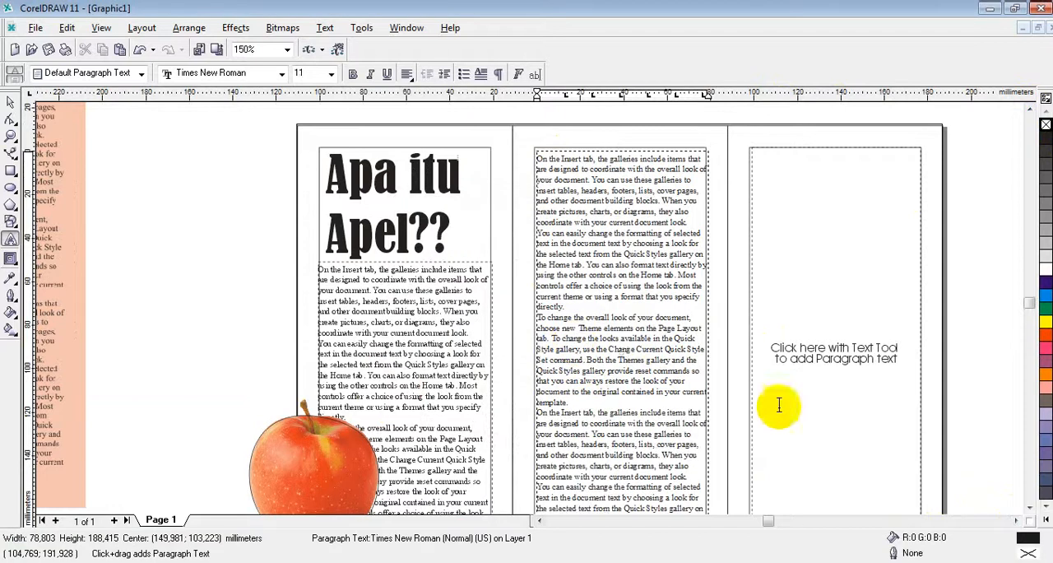
Step: Extend the middle panel's text frame to about 253.5 mm high and delete the second copy's overflow text from "directly." onward
{"action": "left_click", "coordinate": [1030, 508]}
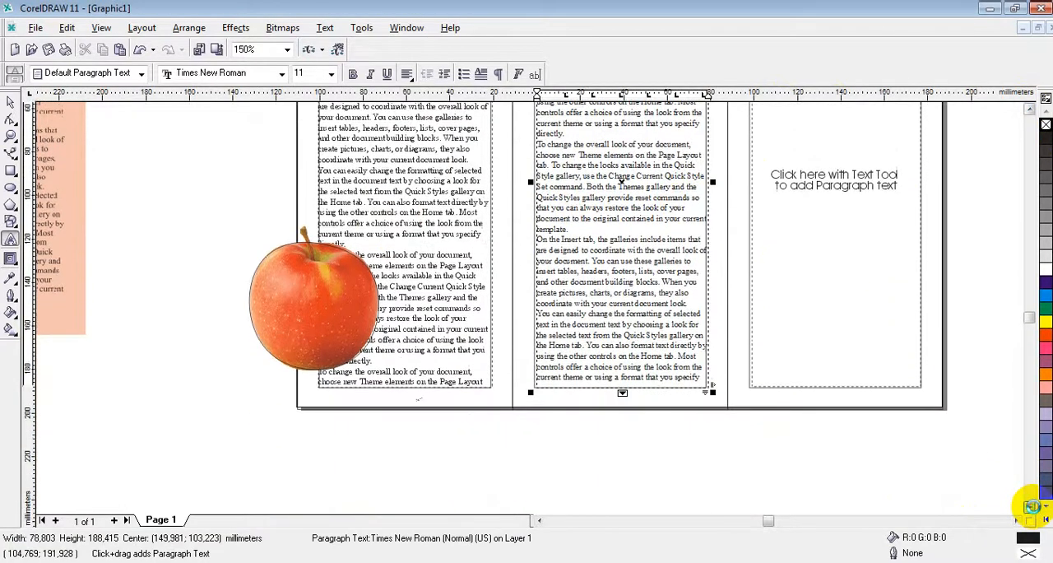
{"action": "left_click_drag", "start_coordinate": [622, 393], "coordinate": [616, 503]}
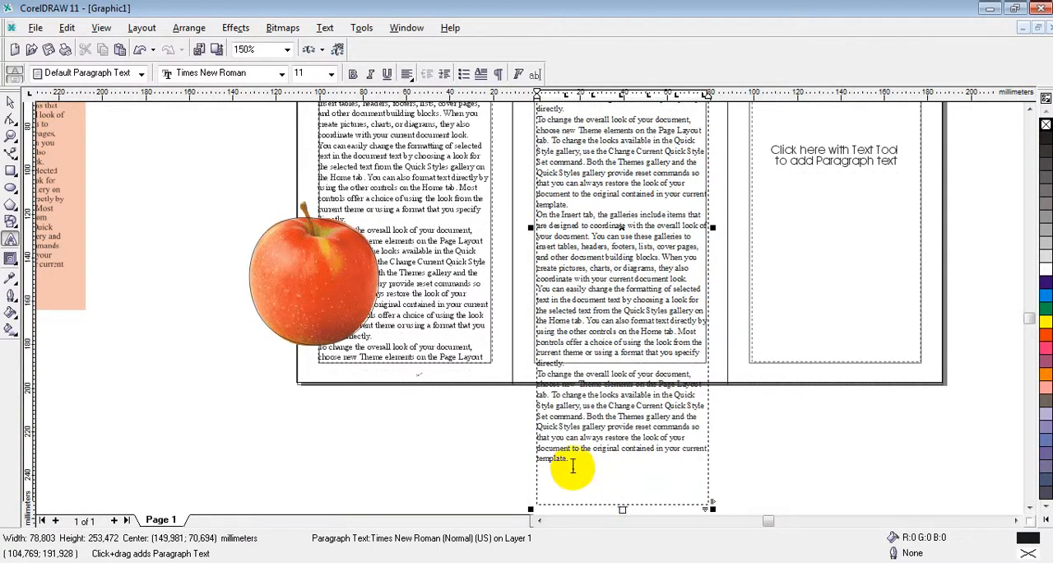
{"action": "left_click_drag", "start_coordinate": [572, 467], "coordinate": [534, 365]}
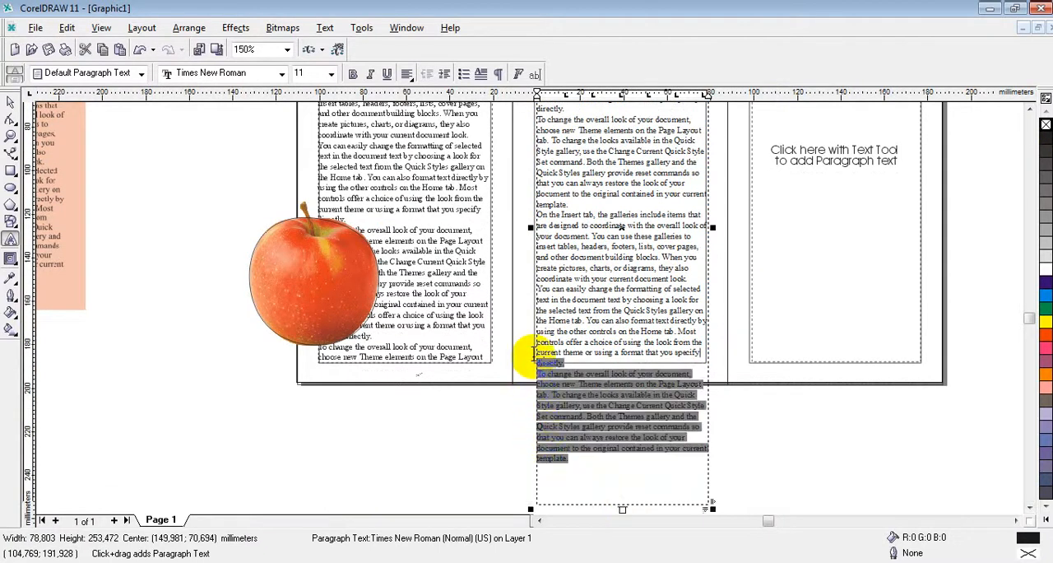
{"action": "key", "text": "Delete"}
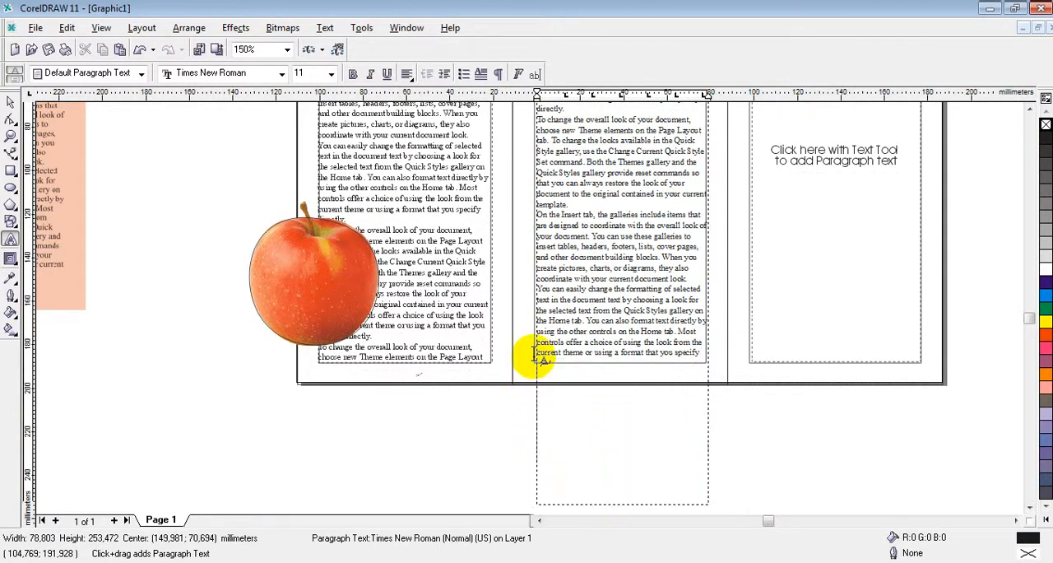
Step: Shorten the middle panel's text frame to about 188.1 mm high, ending just below its last line
{"action": "left_click", "coordinate": [641, 509]}
{"action": "left_click", "coordinate": [644, 502]}
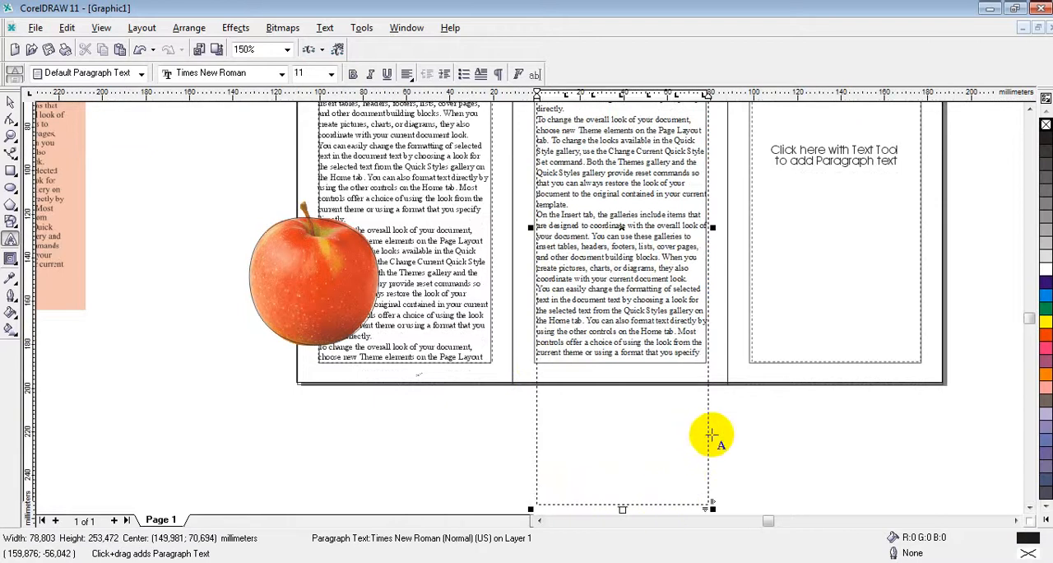
{"action": "left_click_drag", "start_coordinate": [621, 505], "coordinate": [613, 365]}
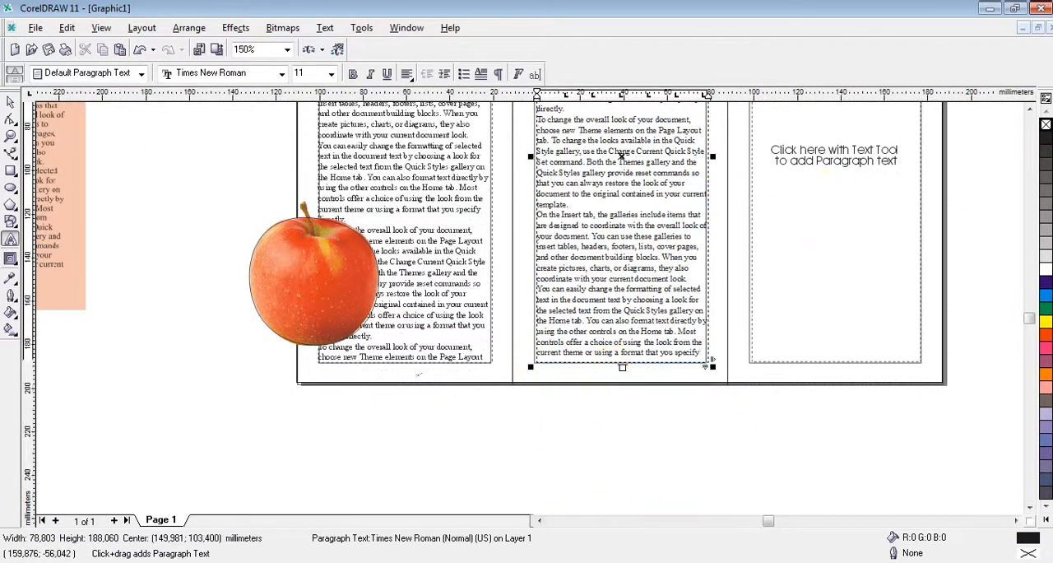
Step: Paste two copies of the sample text into the third panel's text frame, maintaining fonts and formatting
{"action": "left_click", "coordinate": [1029, 111]}
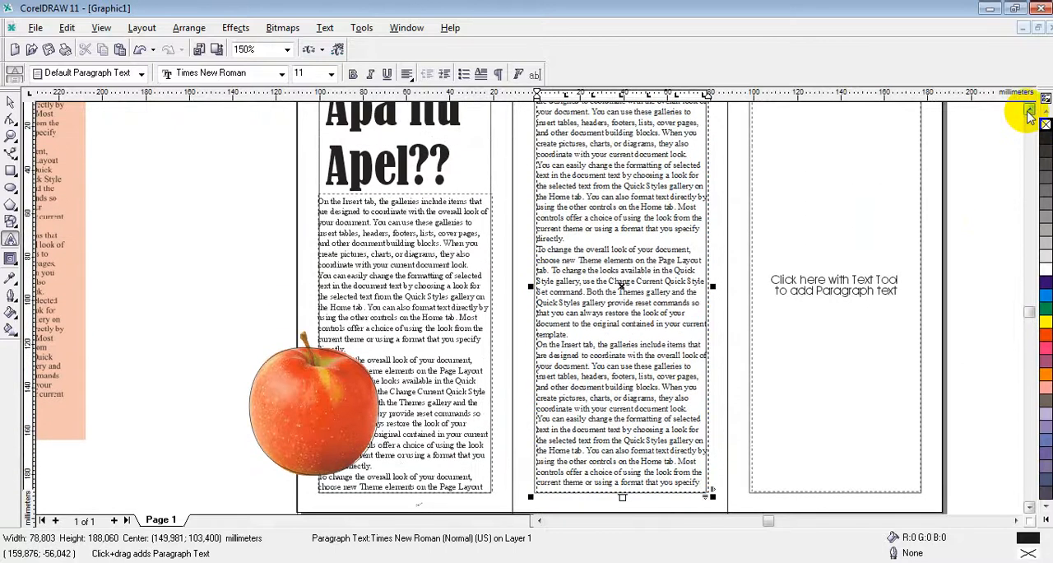
{"action": "left_click", "coordinate": [769, 230]}
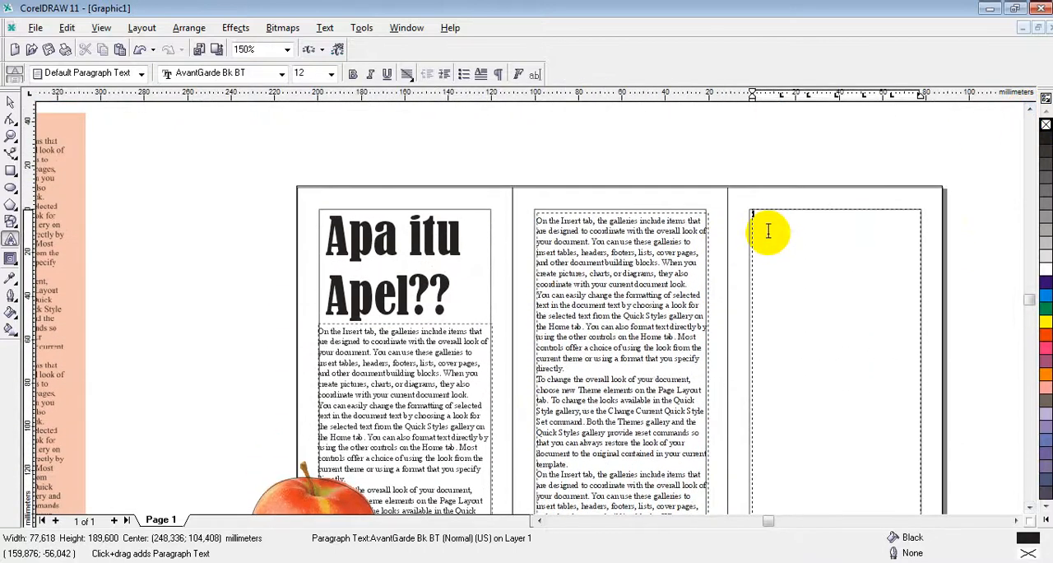
{"action": "key", "text": "ctrl+v"}
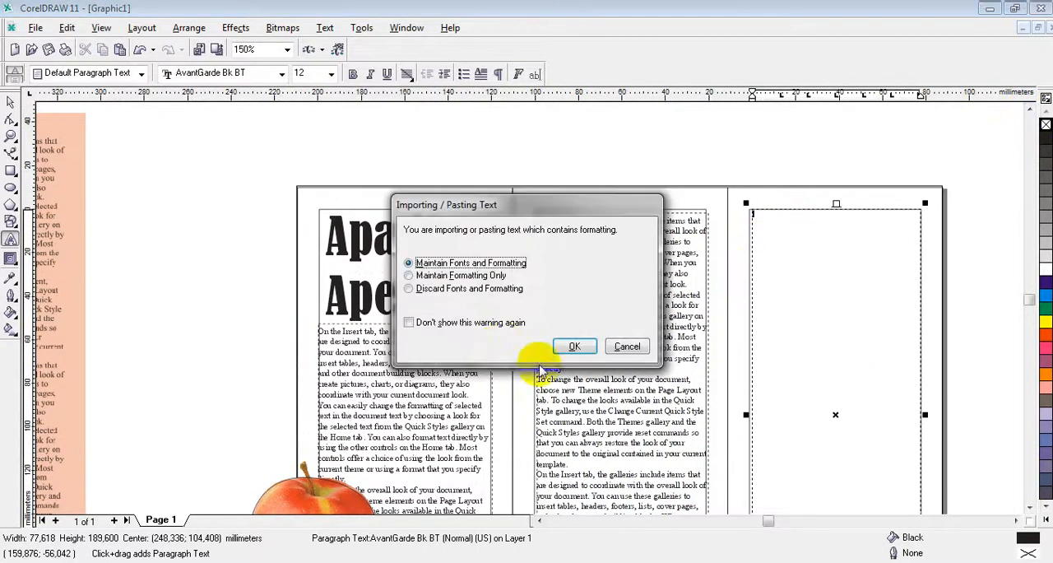
{"action": "left_click", "coordinate": [571, 346]}
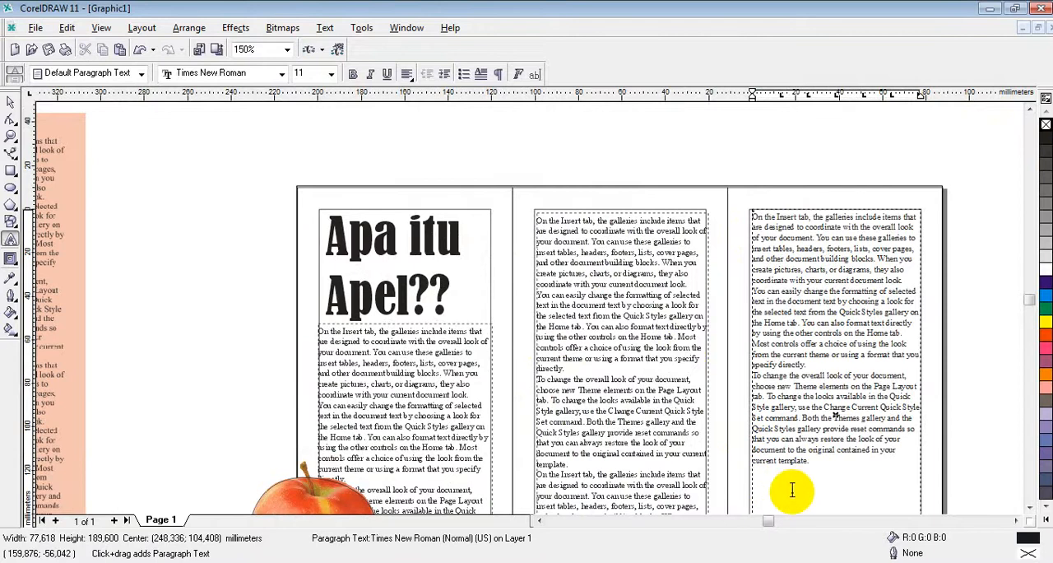
{"action": "key", "text": "ctrl+v"}
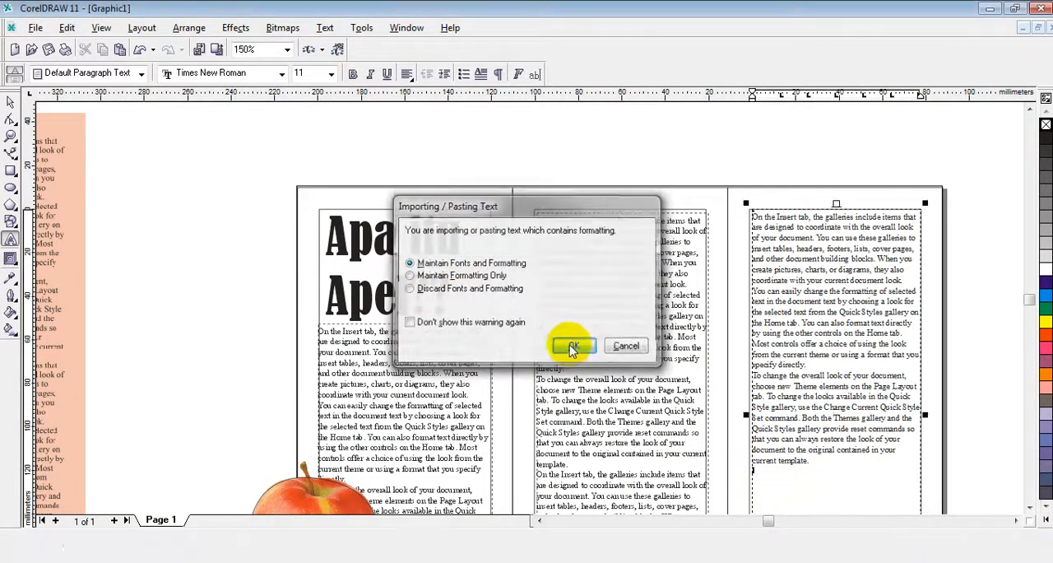
{"action": "left_click", "coordinate": [572, 346]}
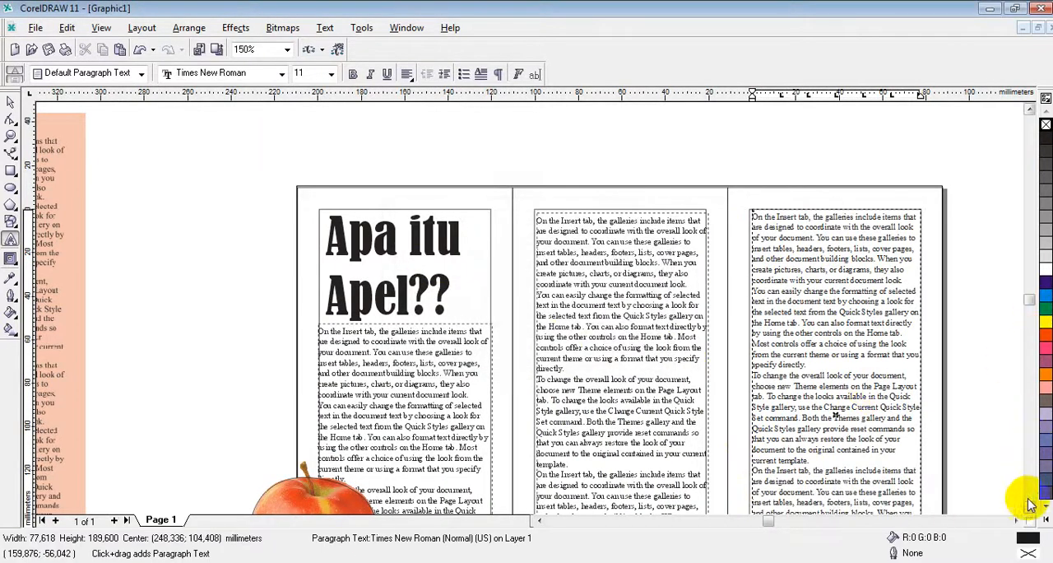
Step: Extend the third panel's text frame to about 280.5 mm high and delete the second copy's paragraph starting "To change the overall look"
{"action": "left_click_drag", "start_coordinate": [1030, 508], "coordinate": [1024, 506]}
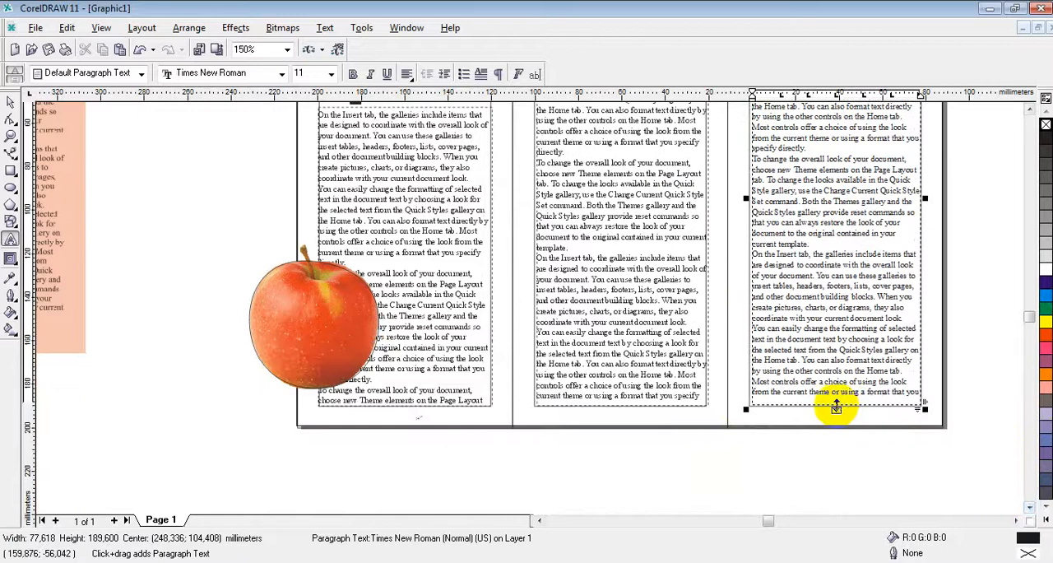
{"action": "left_click_drag", "start_coordinate": [836, 411], "coordinate": [827, 459]}
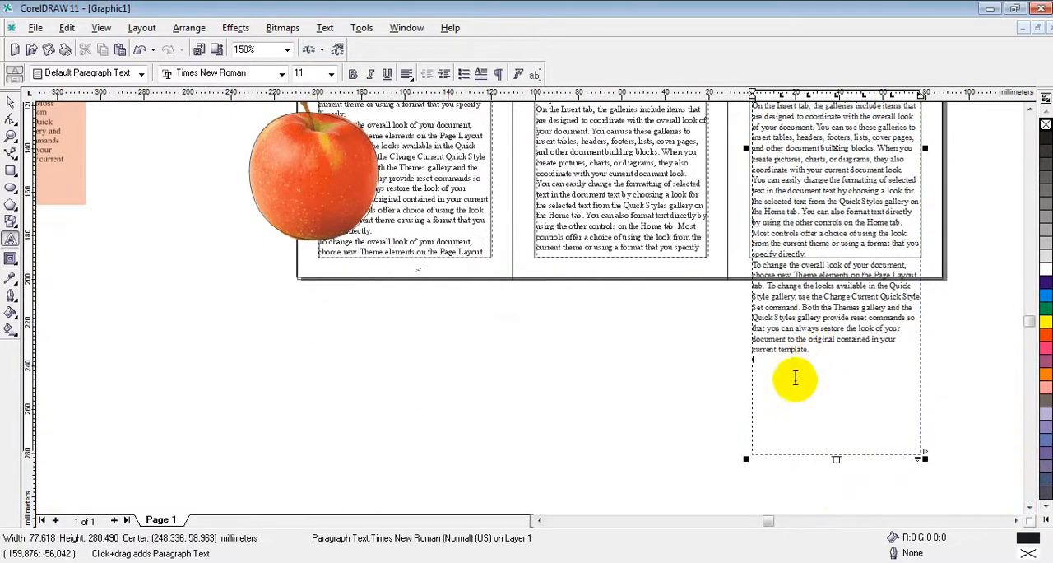
{"action": "left_click_drag", "start_coordinate": [796, 378], "coordinate": [744, 265]}
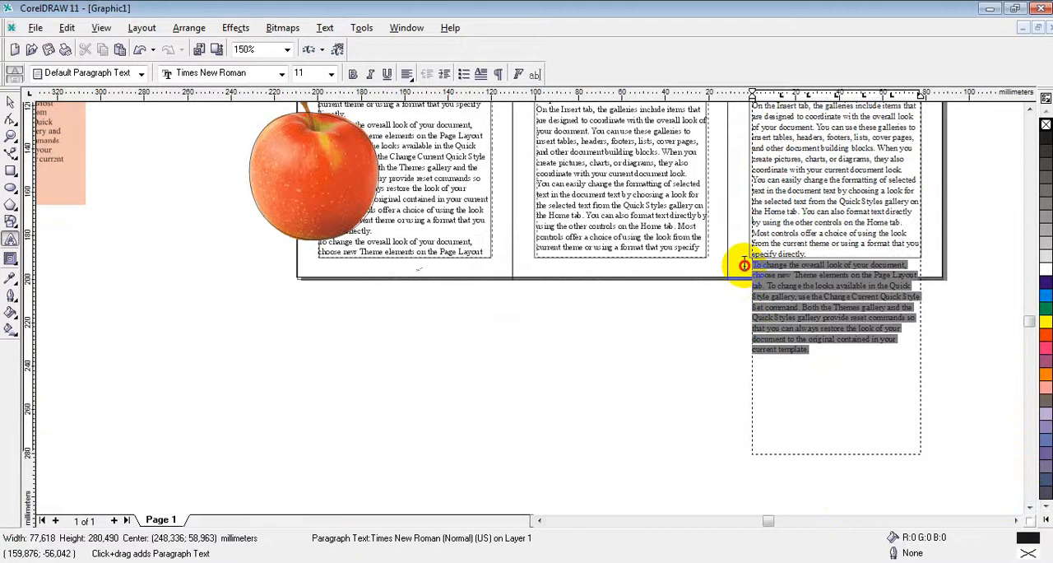
{"action": "key", "text": "Delete"}
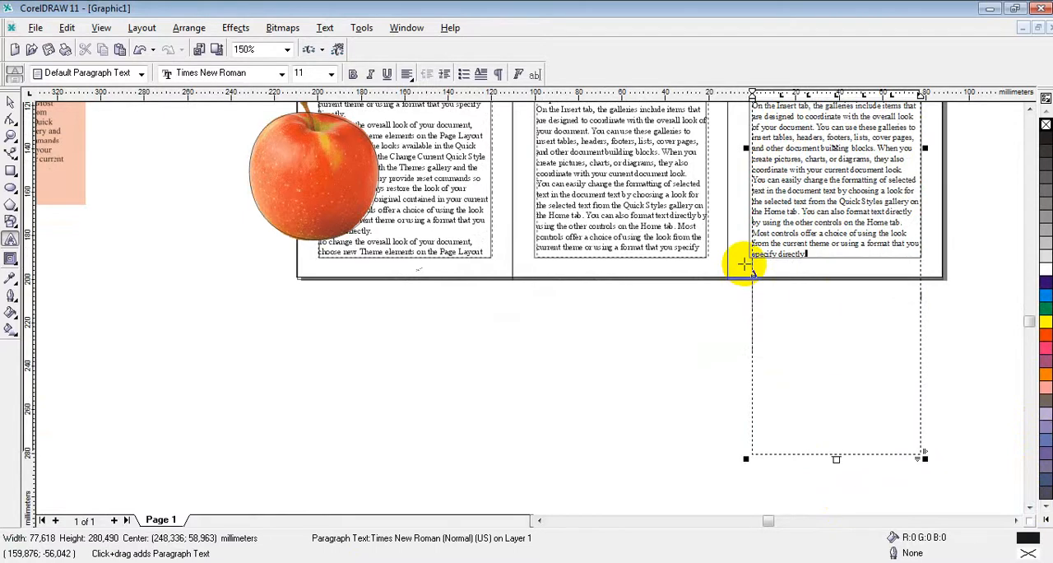
Step: Delete the third panel's last line "specify directly." and shorten its text frame to about 188.1 mm high
{"action": "left_click_drag", "start_coordinate": [837, 459], "coordinate": [838, 290]}
{"action": "left_click_drag", "start_coordinate": [809, 255], "coordinate": [765, 254]}
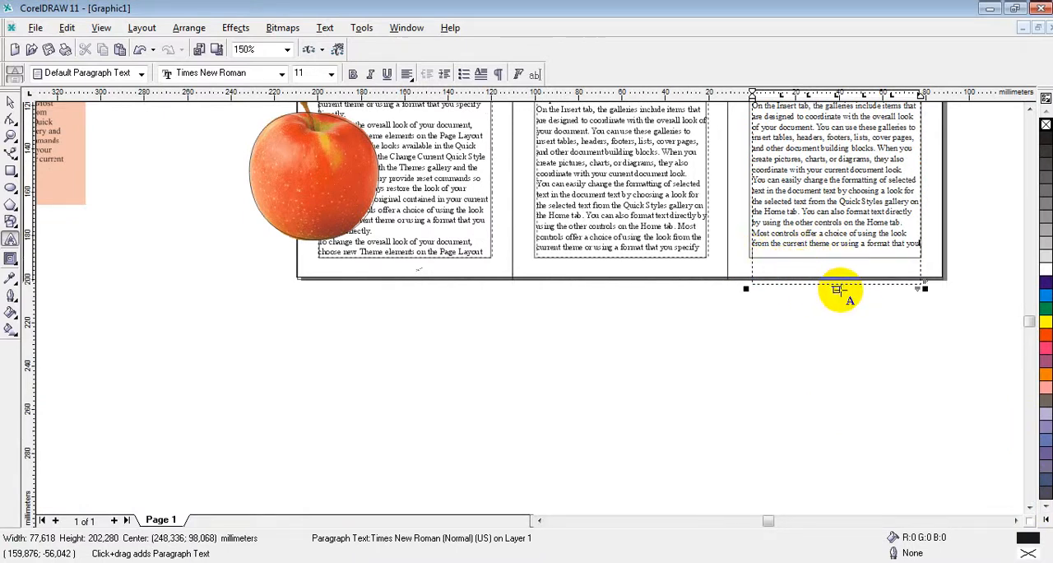
{"action": "left_click_drag", "start_coordinate": [835, 288], "coordinate": [835, 261]}
Step: Compare the three-panel page with the sample brochure and examine the apple's outline over the first panel's text
{"action": "scroll", "coordinate": [835, 223], "scroll_direction": "down", "scroll_amount": 2}
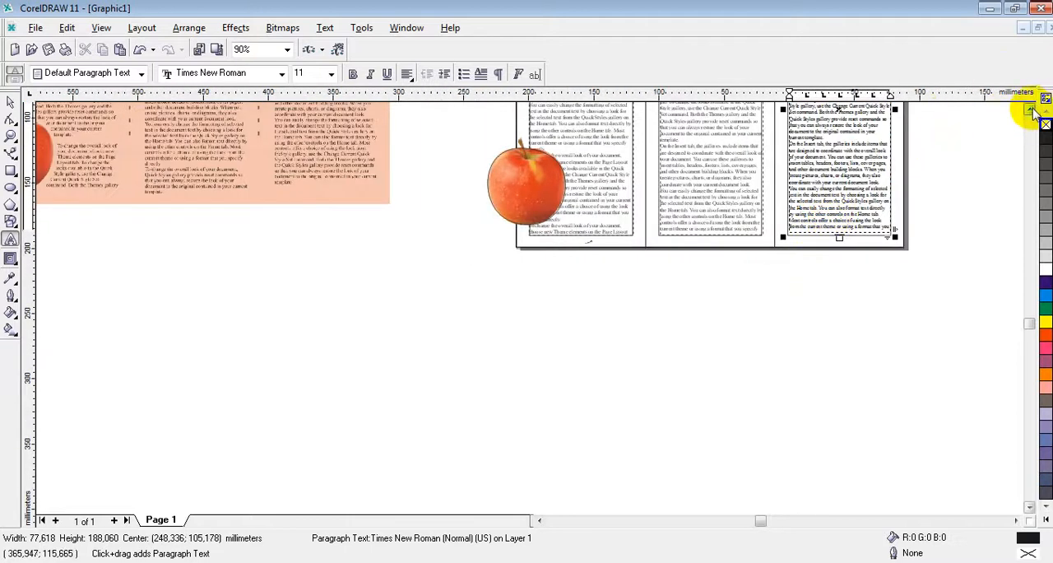
{"action": "left_click", "coordinate": [1030, 110]}
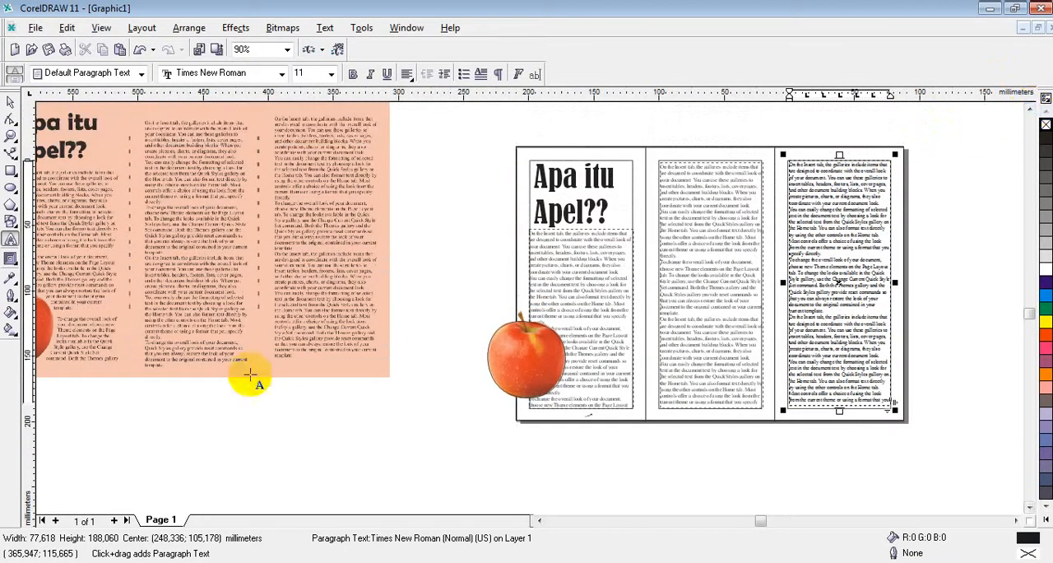
{"action": "scroll", "coordinate": [538, 519], "scroll_direction": "left", "scroll_amount": 5}
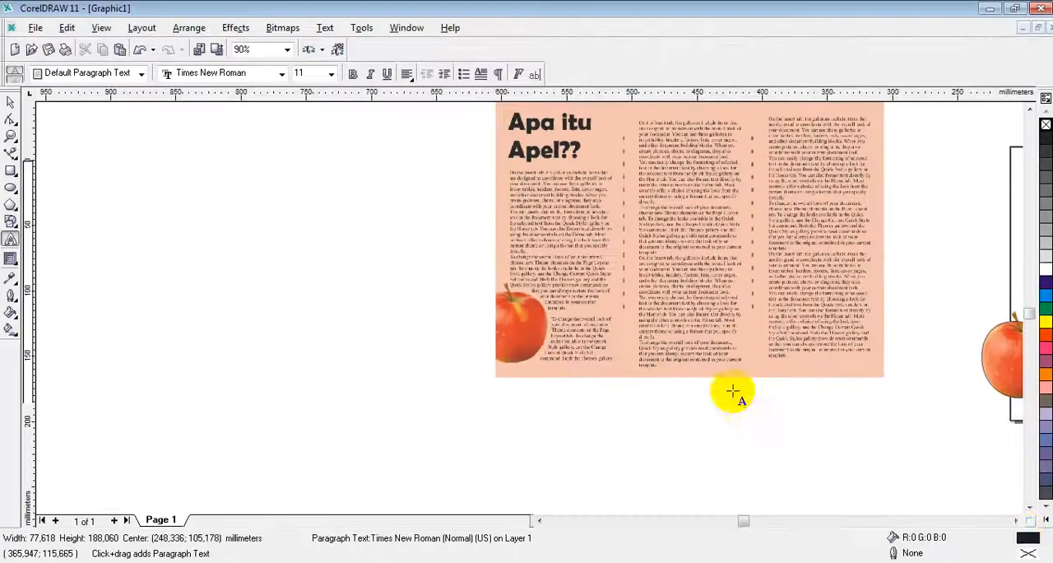
{"action": "left_click", "coordinate": [1016, 521]}
{"action": "left_click", "coordinate": [1016, 521]}
{"action": "left_click", "coordinate": [1016, 522]}
{"action": "left_click", "coordinate": [1016, 522]}
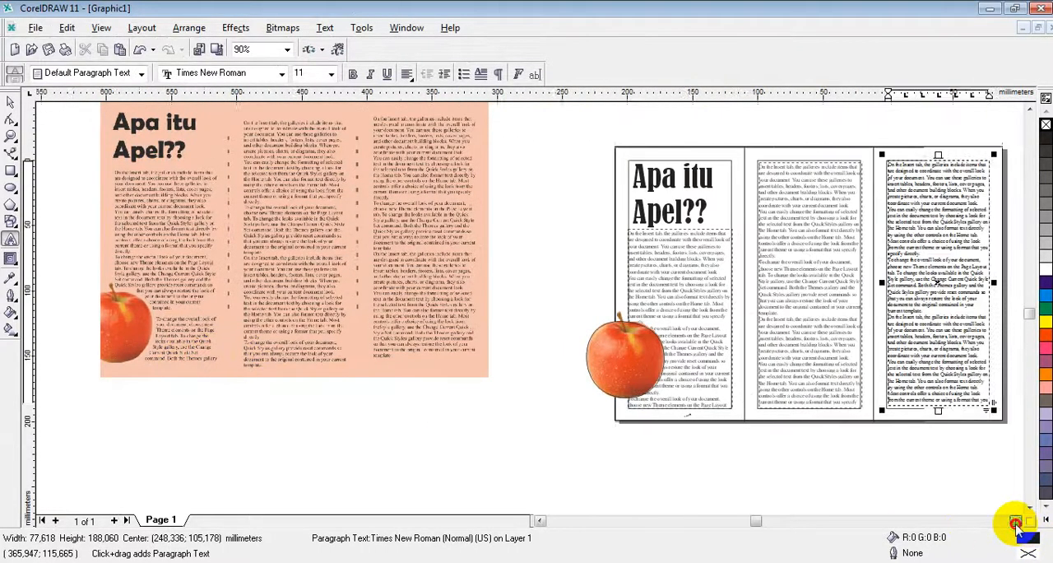
{"action": "left_click", "coordinate": [1017, 521]}
{"action": "scroll", "coordinate": [592, 373], "scroll_direction": "up", "scroll_amount": 2}
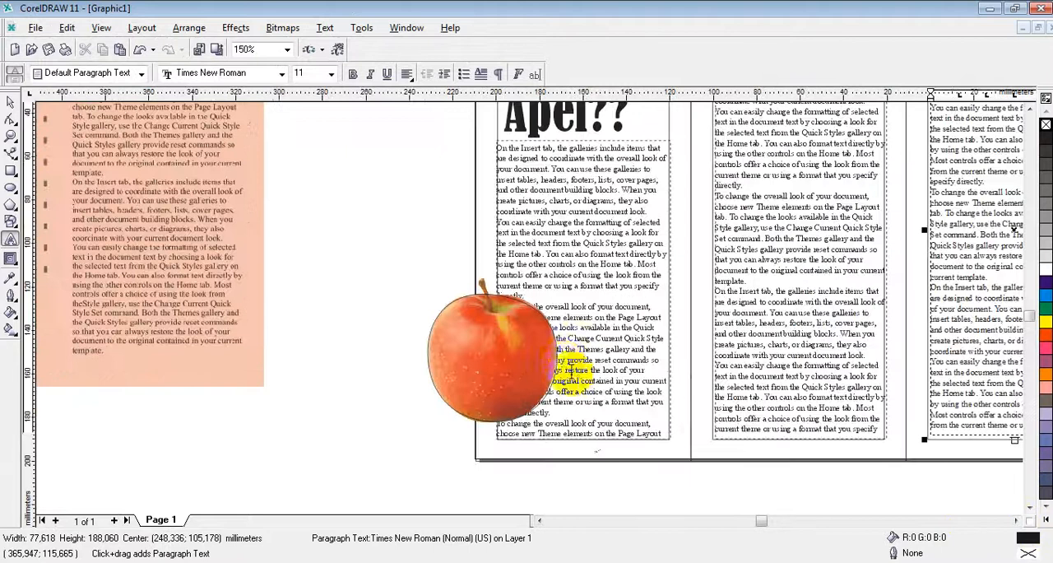
{"action": "scroll", "coordinate": [564, 360], "scroll_direction": "up", "scroll_amount": 9}
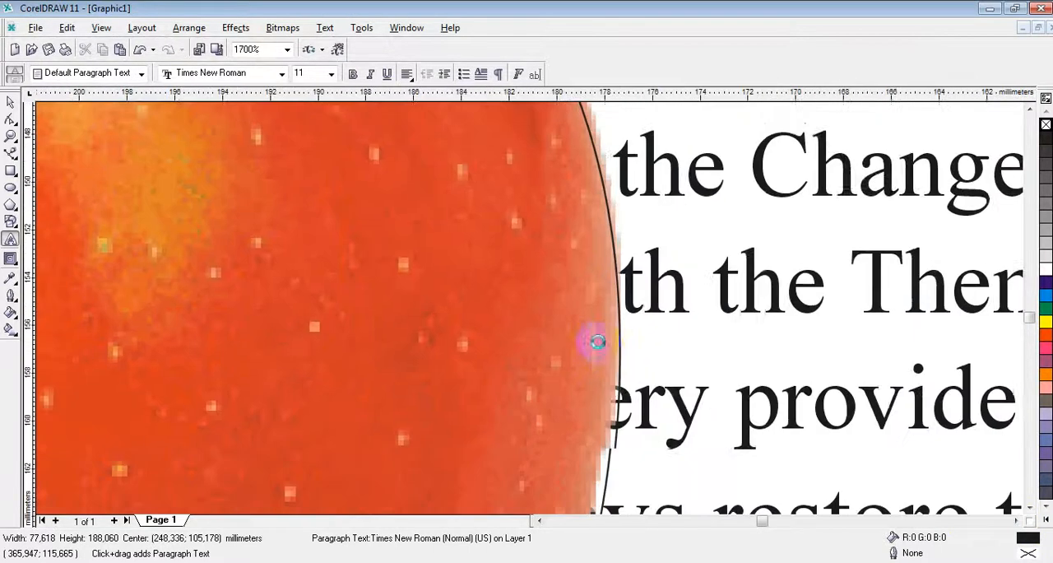
Step: Select the outline curve drawn around the apple using the Pick tool
{"action": "left_click", "coordinate": [11, 100]}
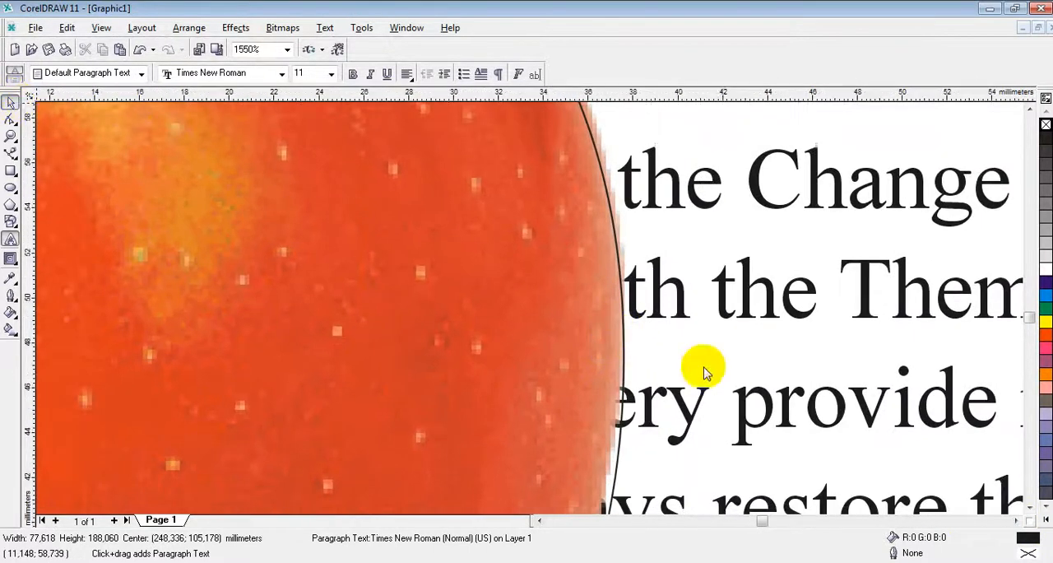
{"action": "left_click", "coordinate": [626, 362]}
{"action": "scroll", "coordinate": [668, 356], "scroll_direction": "down", "scroll_amount": 9}
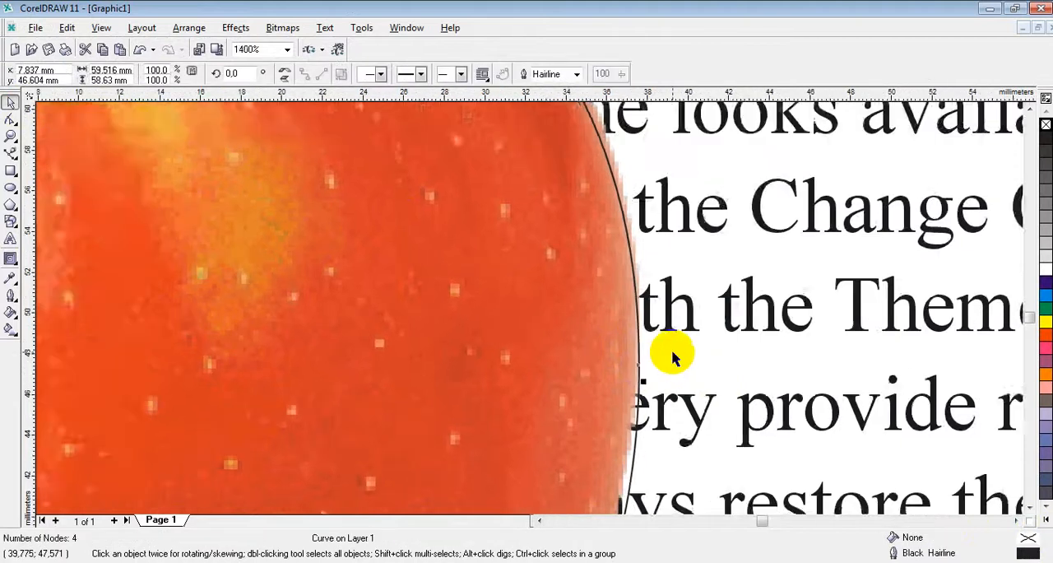
{"action": "scroll", "coordinate": [675, 352], "scroll_direction": "up", "scroll_amount": 2}
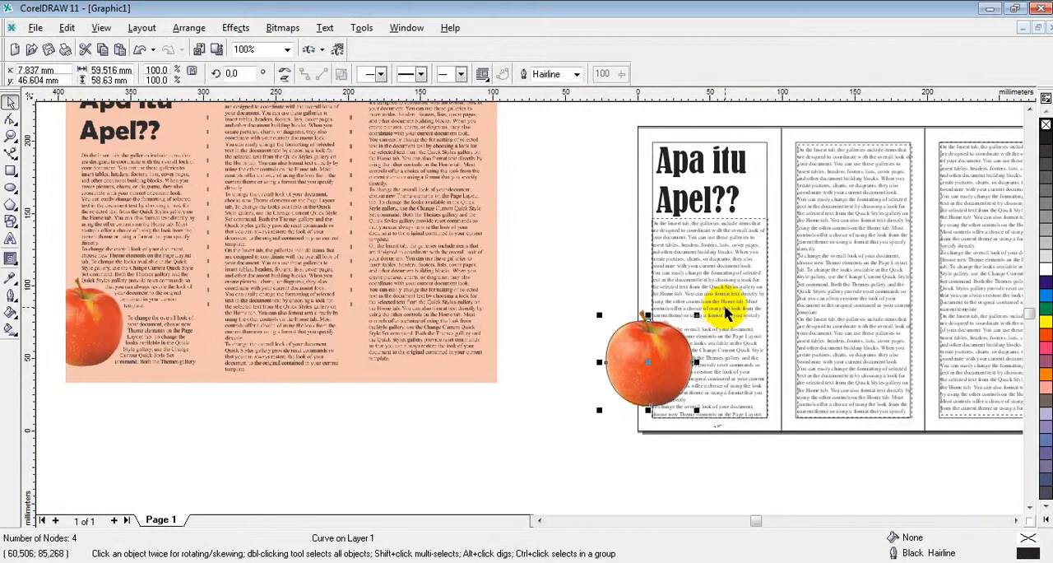
{"action": "left_click", "coordinate": [719, 282], "text": "shift"}
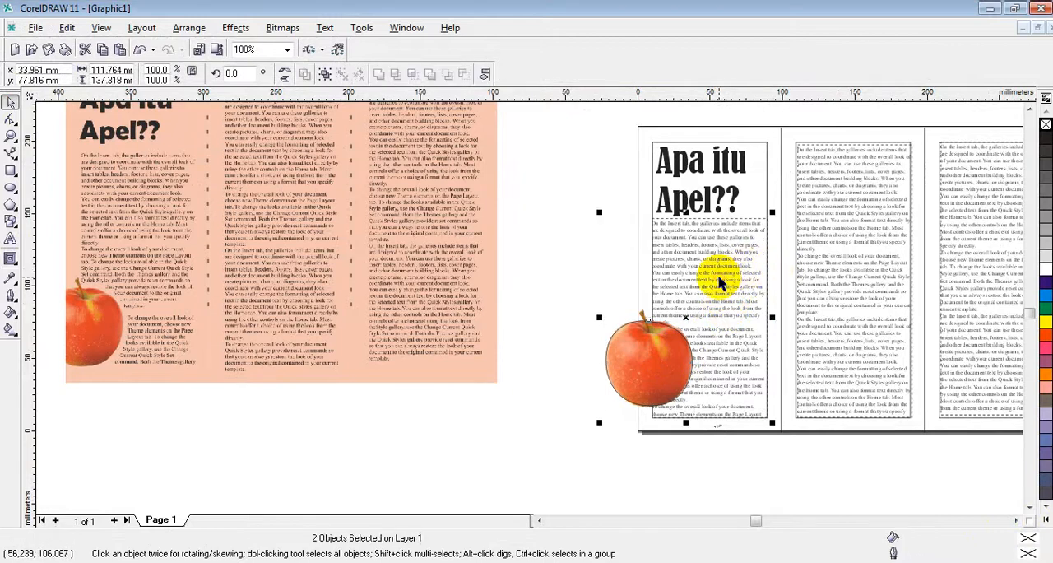
{"action": "right_click", "coordinate": [719, 282]}
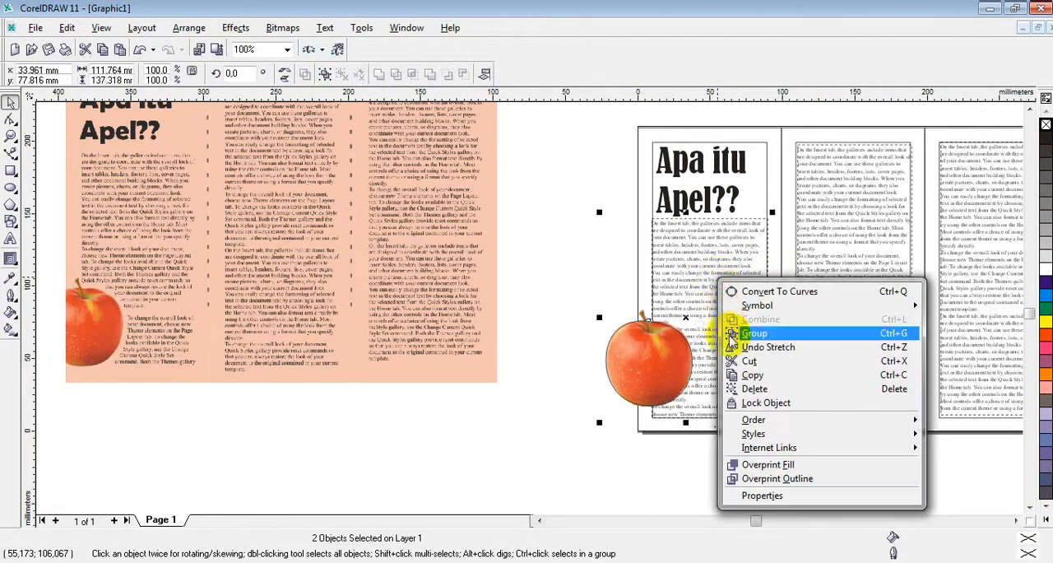
{"action": "mouse_move", "coordinate": [752, 420]}
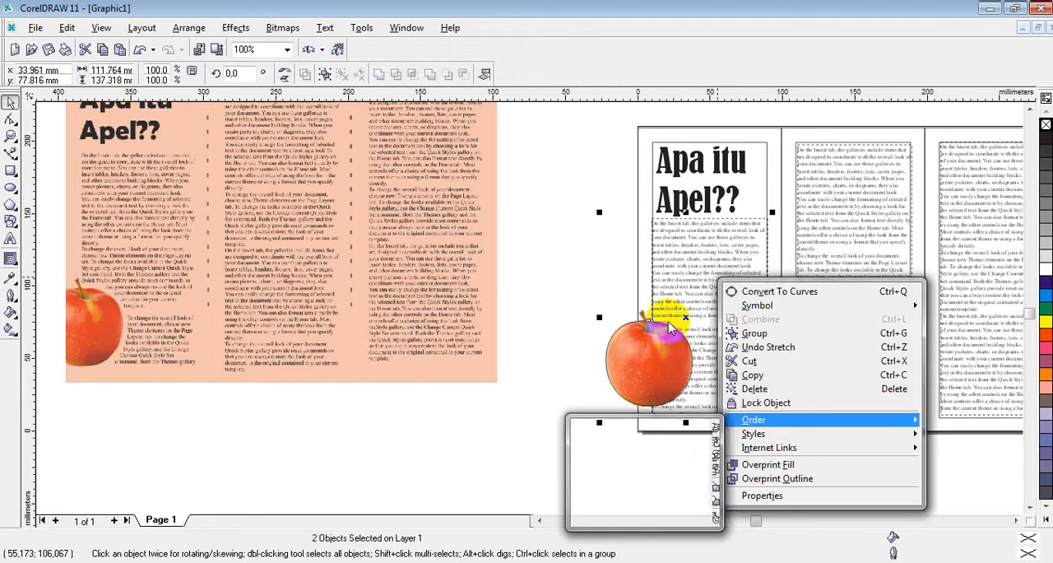
{"action": "key", "text": "Escape"}
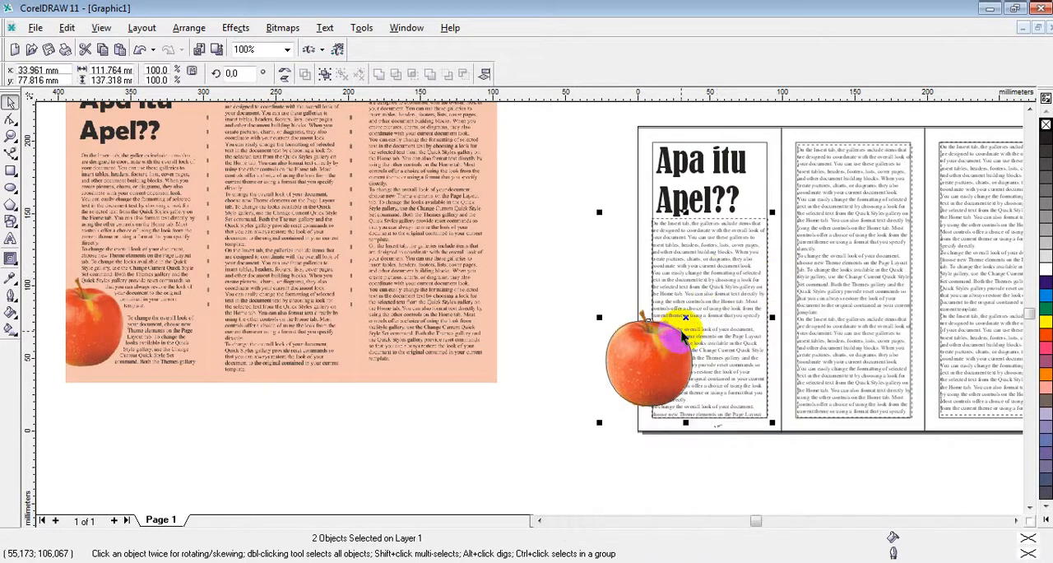
{"action": "right_click", "coordinate": [682, 336]}
{"action": "key", "text": "Escape"}
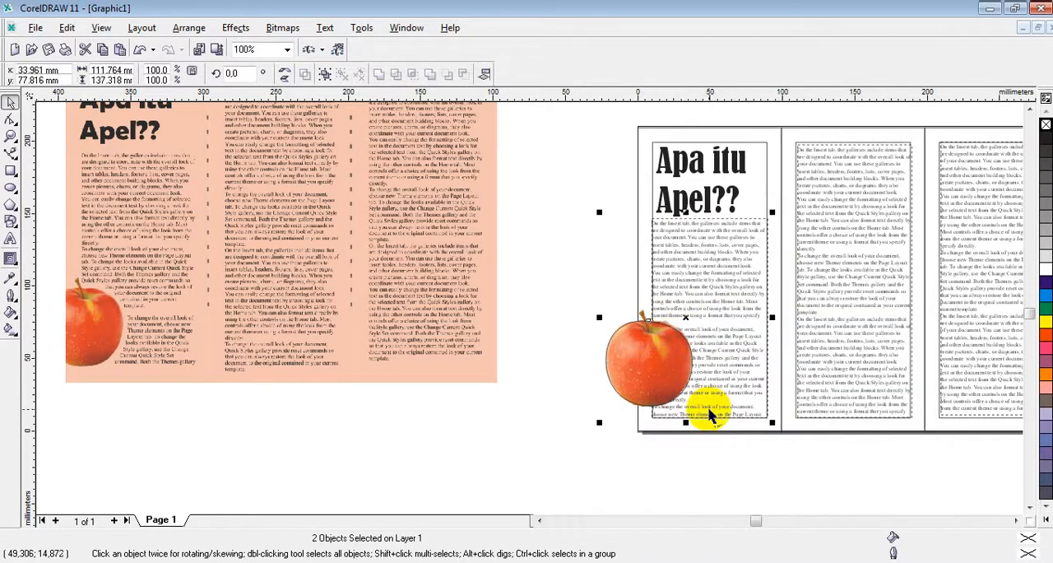
Step: Clear the selection and apply Wrap Paragraph Text to the apple's outline curve so the first panel's text flows around it
{"action": "left_click", "coordinate": [696, 444]}
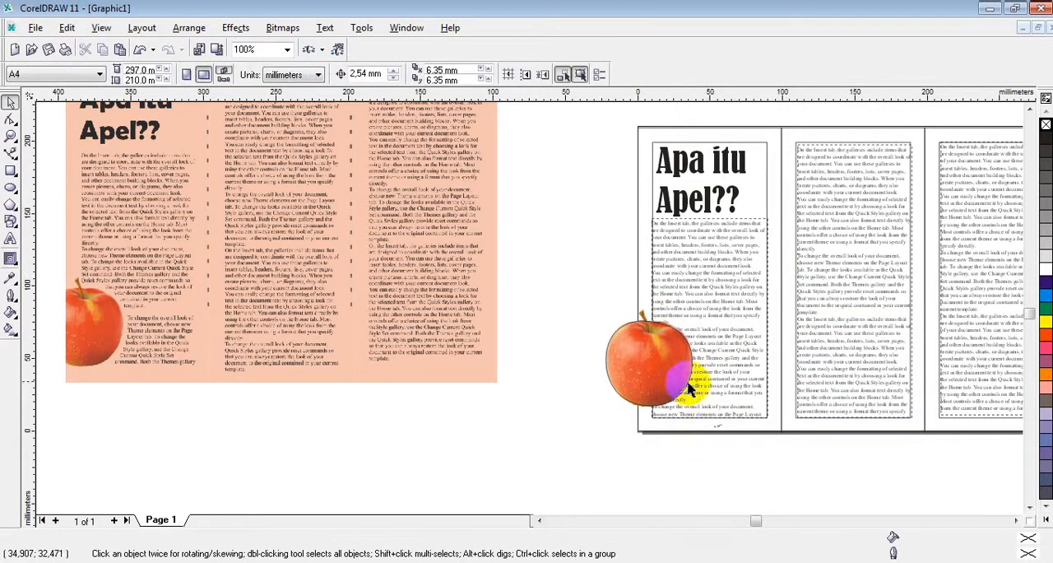
{"action": "left_click", "coordinate": [692, 369]}
{"action": "right_click", "coordinate": [692, 369]}
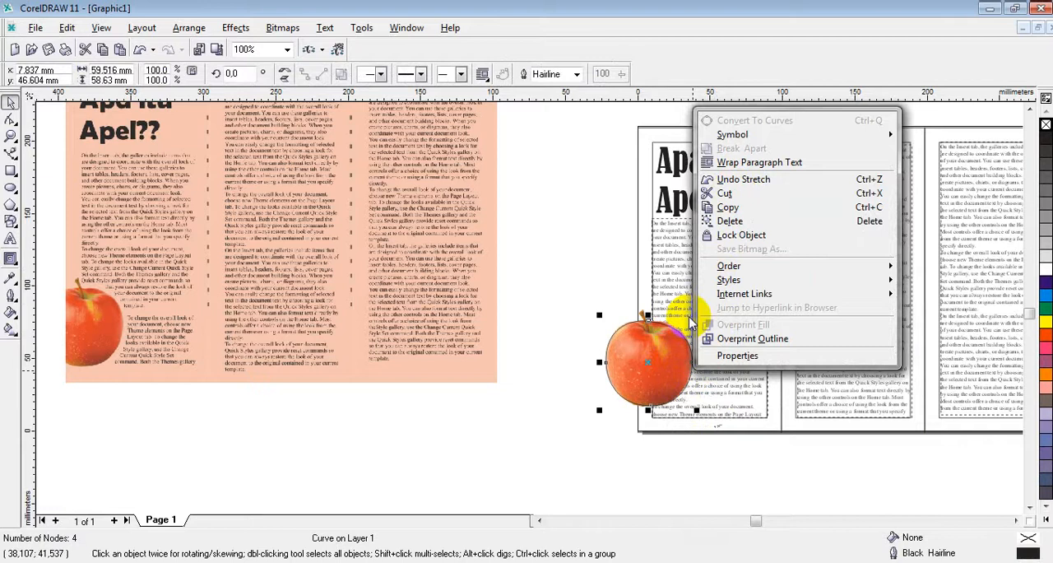
{"action": "left_click", "coordinate": [743, 165]}
Step: Examine how the first panel's text wraps around the apple and compare it with the sample
{"action": "scroll", "coordinate": [724, 354], "scroll_direction": "up", "scroll_amount": 3}
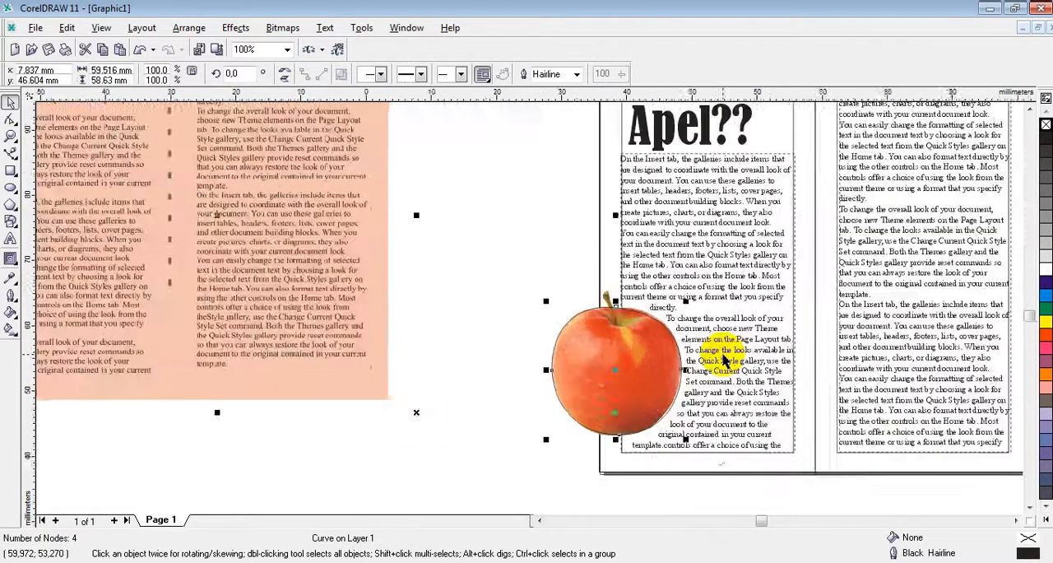
{"action": "scroll", "coordinate": [724, 358], "scroll_direction": "up", "scroll_amount": 4}
{"action": "scroll", "coordinate": [724, 354], "scroll_direction": "down", "scroll_amount": 3}
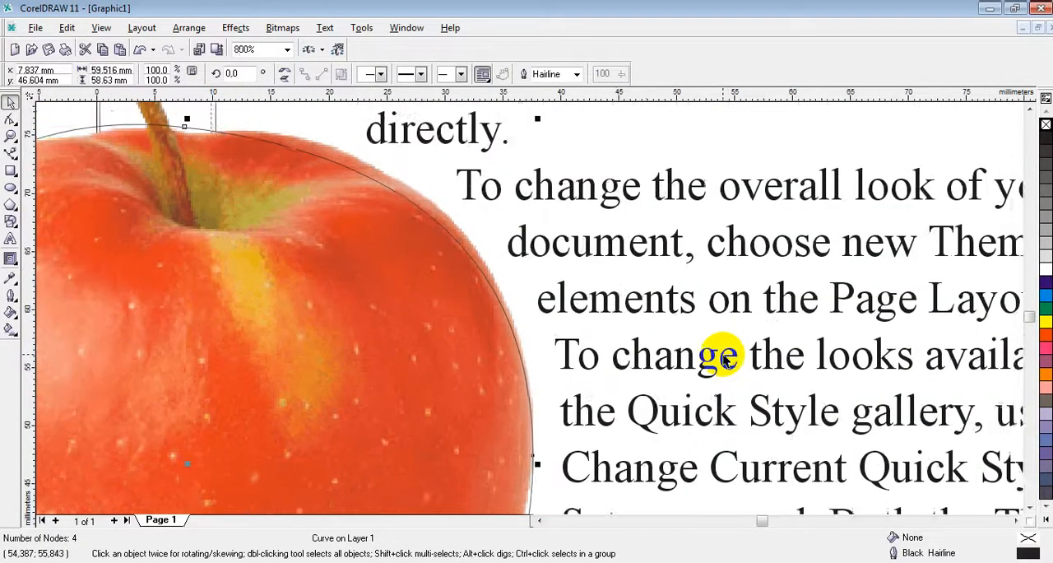
{"action": "scroll", "coordinate": [724, 361], "scroll_direction": "down", "scroll_amount": 3}
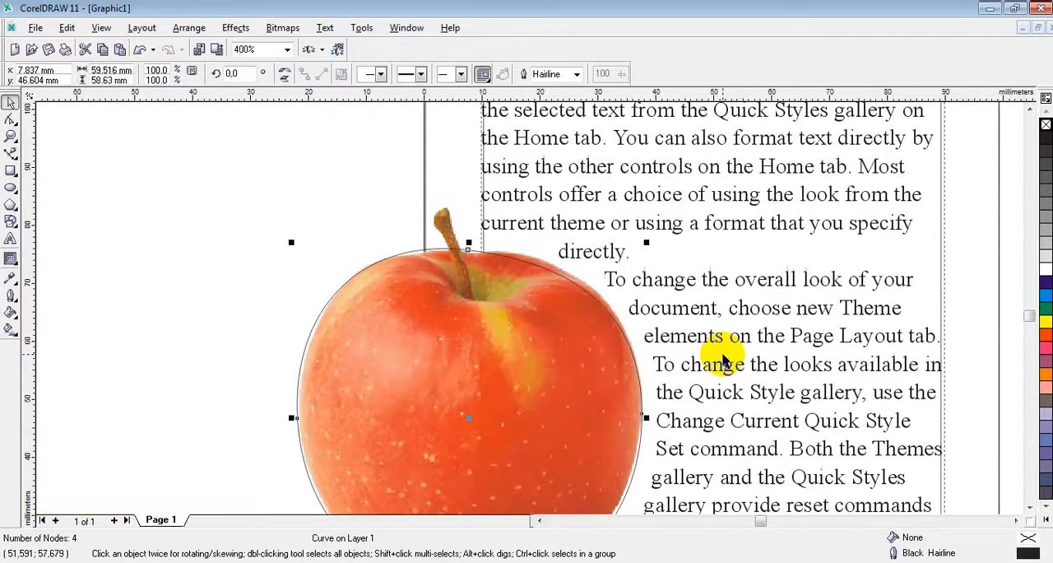
{"action": "scroll", "coordinate": [724, 360], "scroll_direction": "down", "scroll_amount": 3}
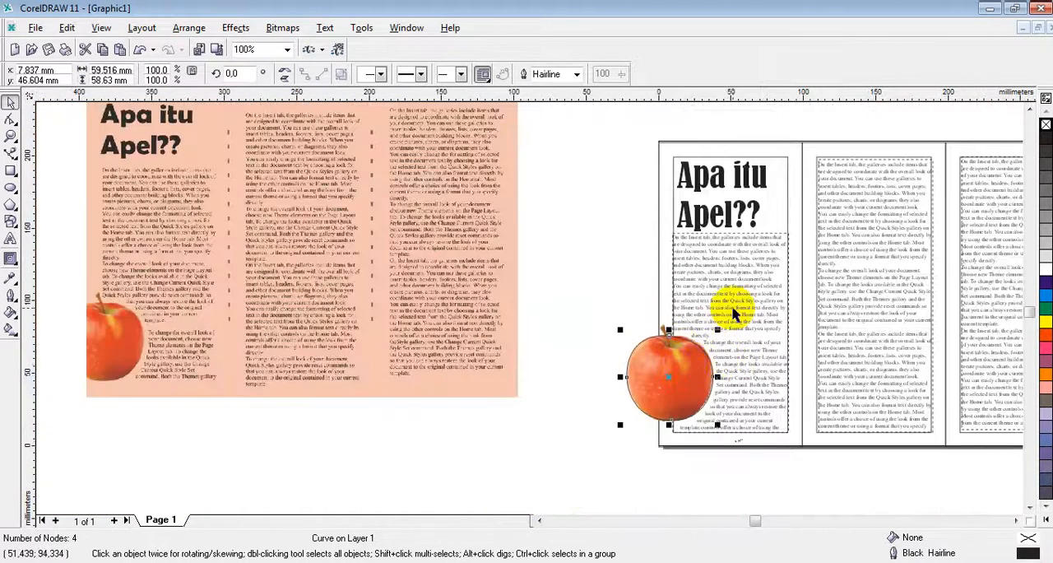
{"action": "scroll", "coordinate": [674, 405], "scroll_direction": "up", "scroll_amount": 3}
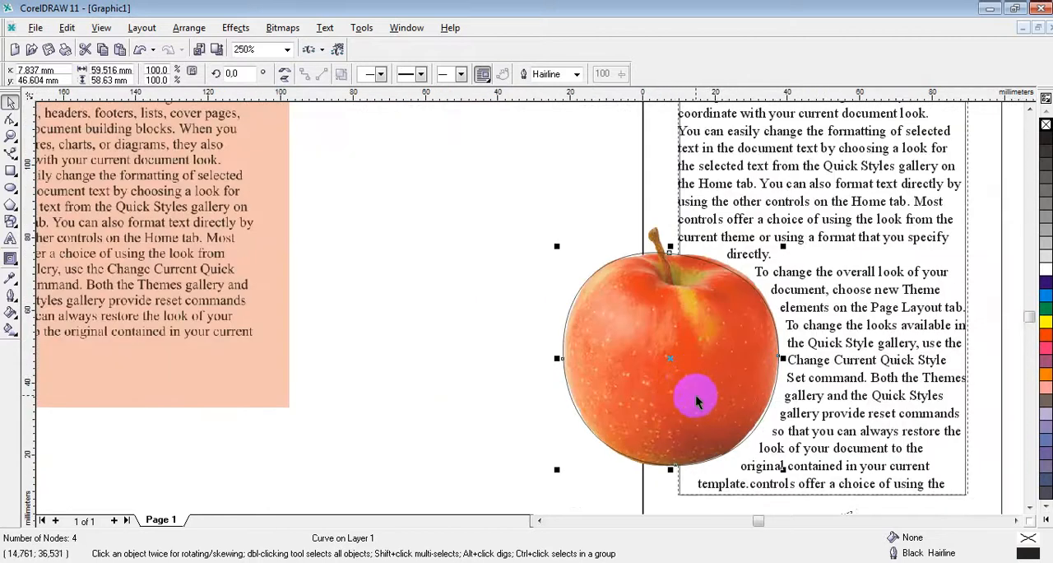
{"action": "scroll", "coordinate": [463, 376], "scroll_direction": "down", "scroll_amount": 4}
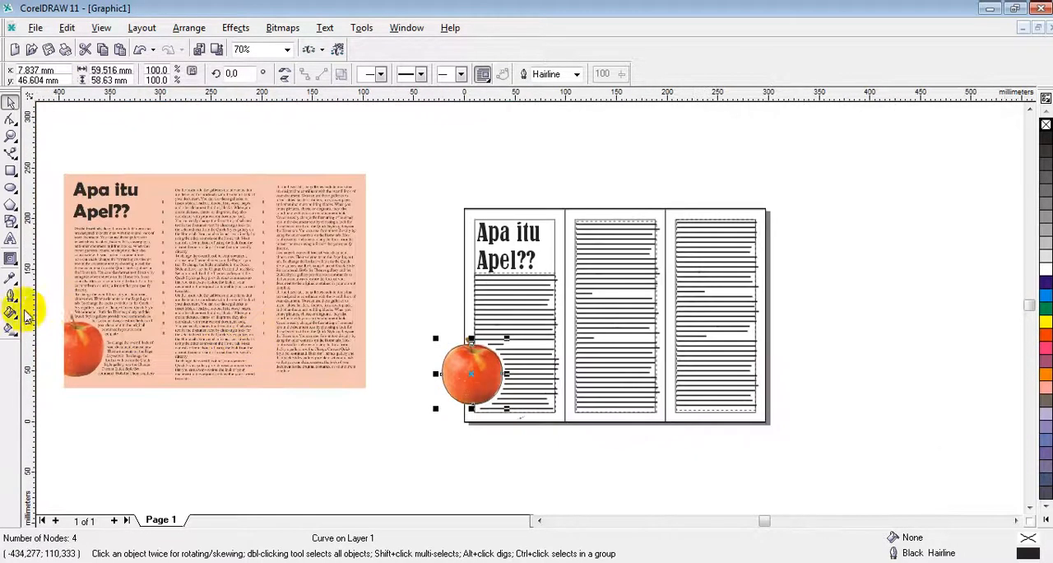
{"action": "scroll", "coordinate": [25, 313], "scroll_direction": "up", "scroll_amount": 1}
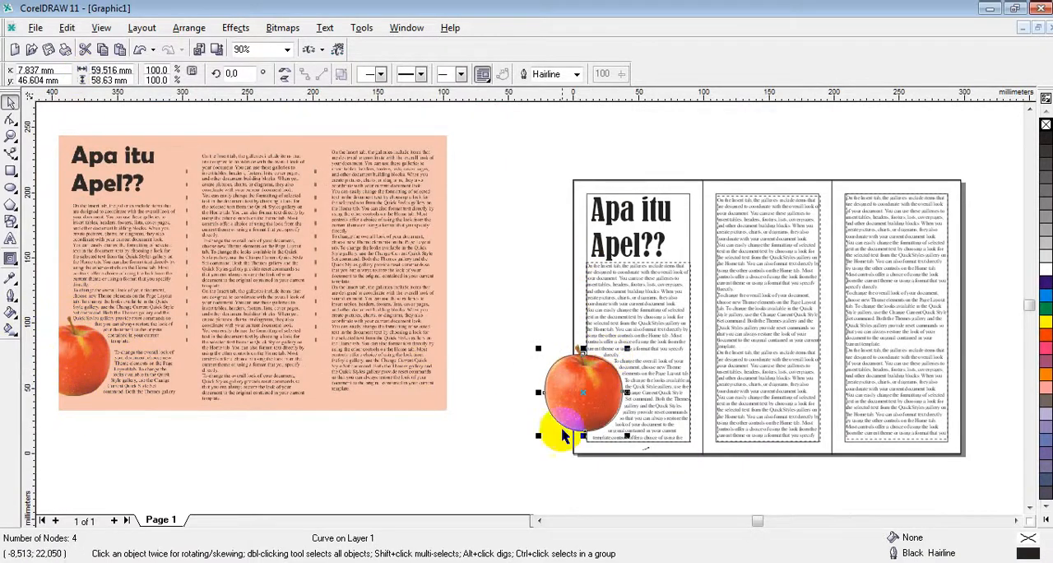
{"action": "scroll", "coordinate": [630, 395], "scroll_direction": "up", "scroll_amount": 2}
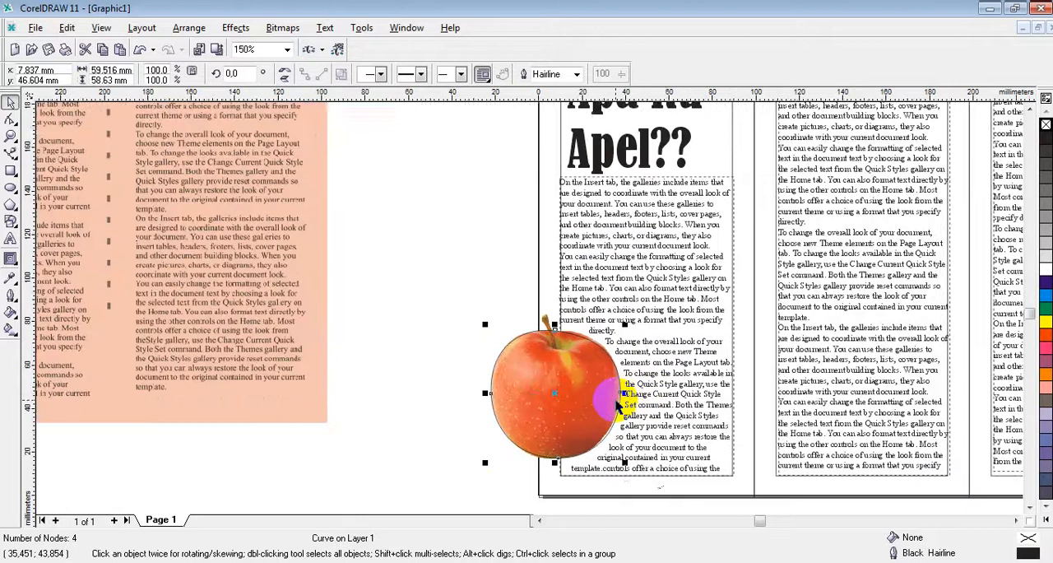
{"action": "scroll", "coordinate": [617, 407], "scroll_direction": "up", "scroll_amount": 1}
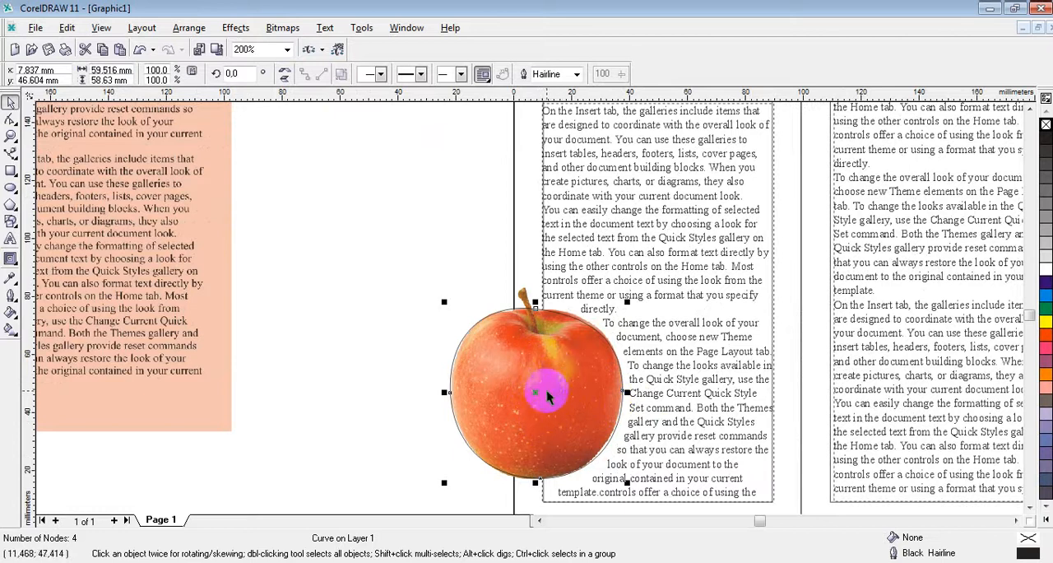
Step: Try to place the apple's outline curve inside the first panel with PowerClip, and undo it
{"action": "left_click", "coordinate": [236, 28]}
{"action": "mouse_move", "coordinate": [268, 198]}
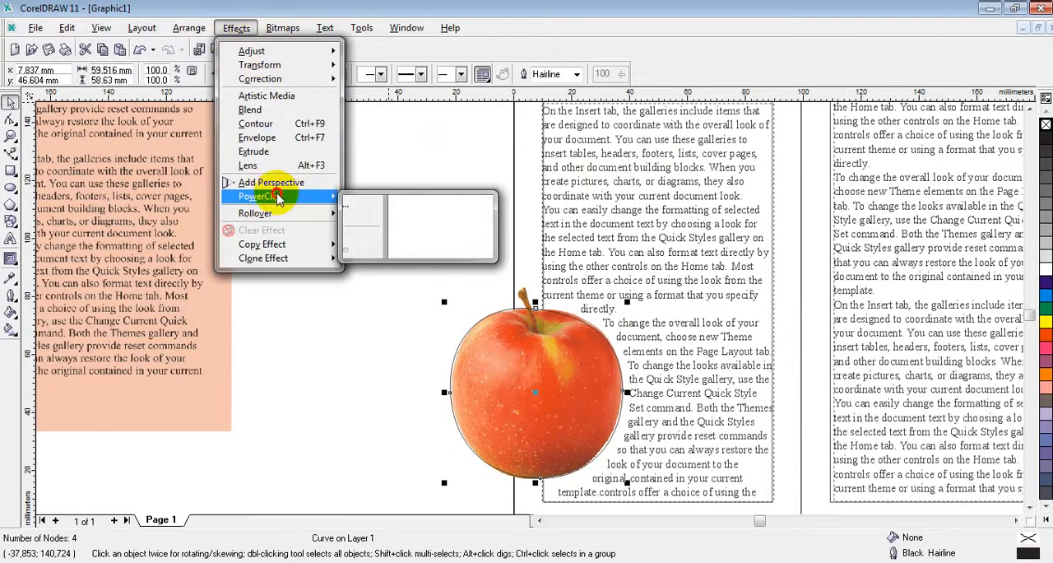
{"action": "left_click", "coordinate": [411, 202]}
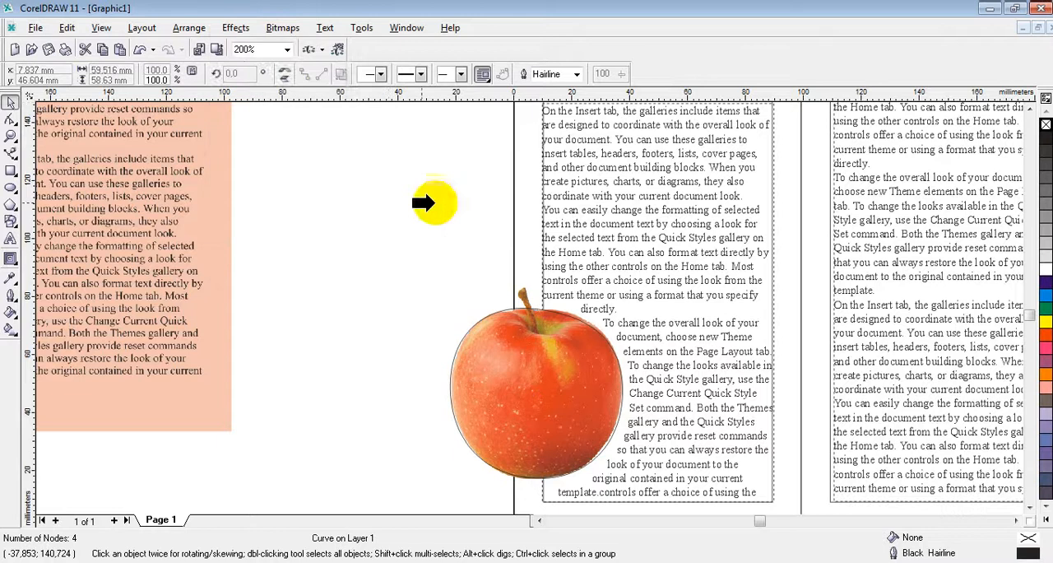
{"action": "left_click", "coordinate": [532, 202]}
{"action": "key", "text": "ctrl+z"}
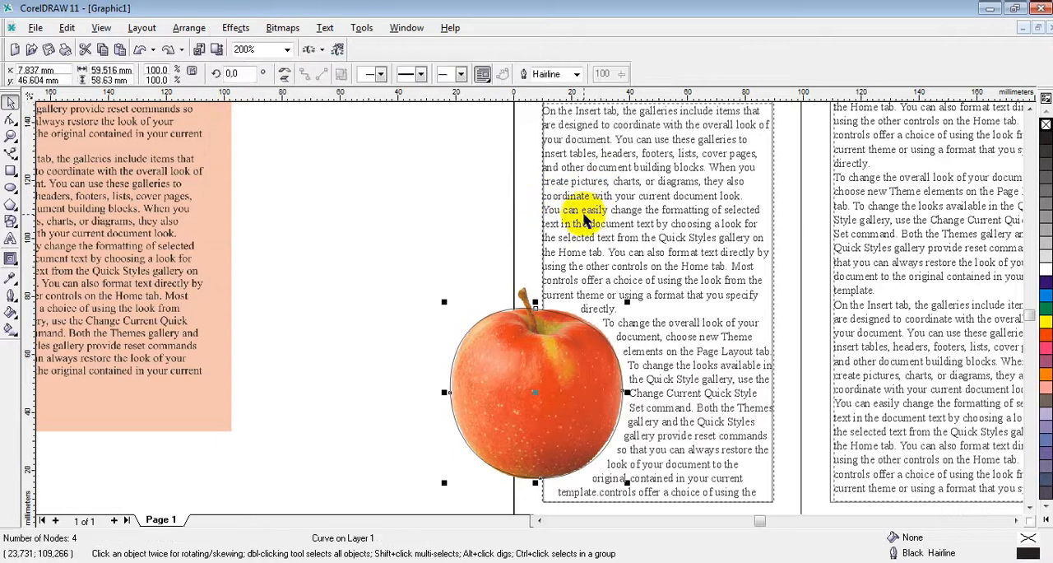
Step: Place the apple bitmap inside the first panel's rectangle with PowerClip
{"action": "left_click", "coordinate": [387, 352]}
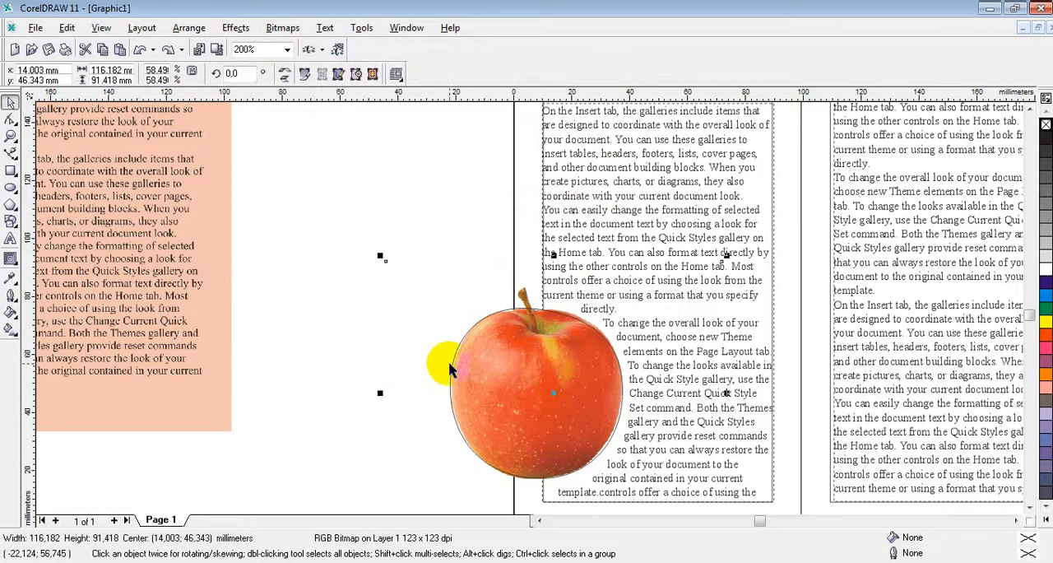
{"action": "left_click", "coordinate": [189, 27]}
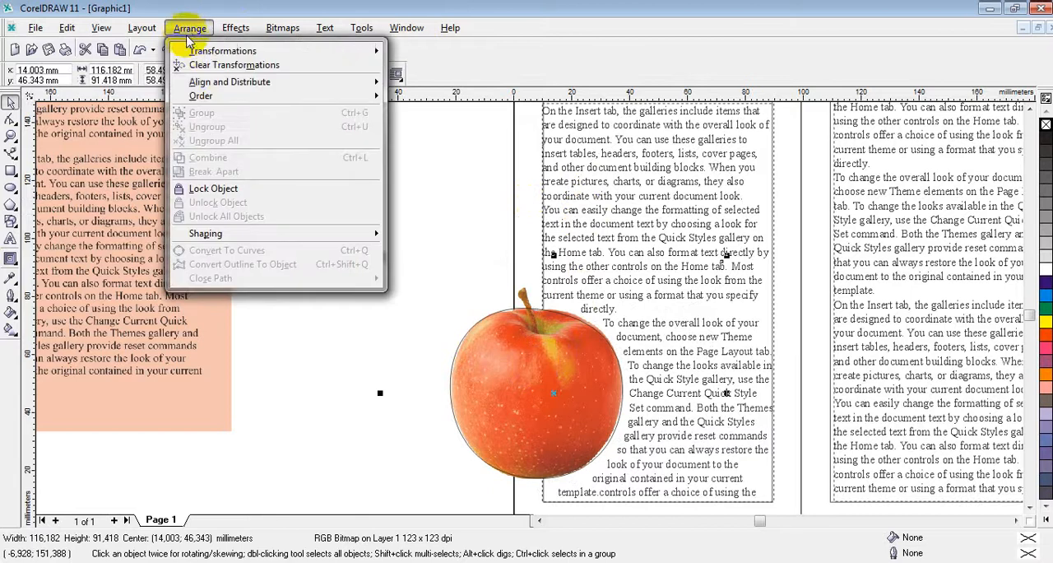
{"action": "left_click", "coordinate": [237, 27]}
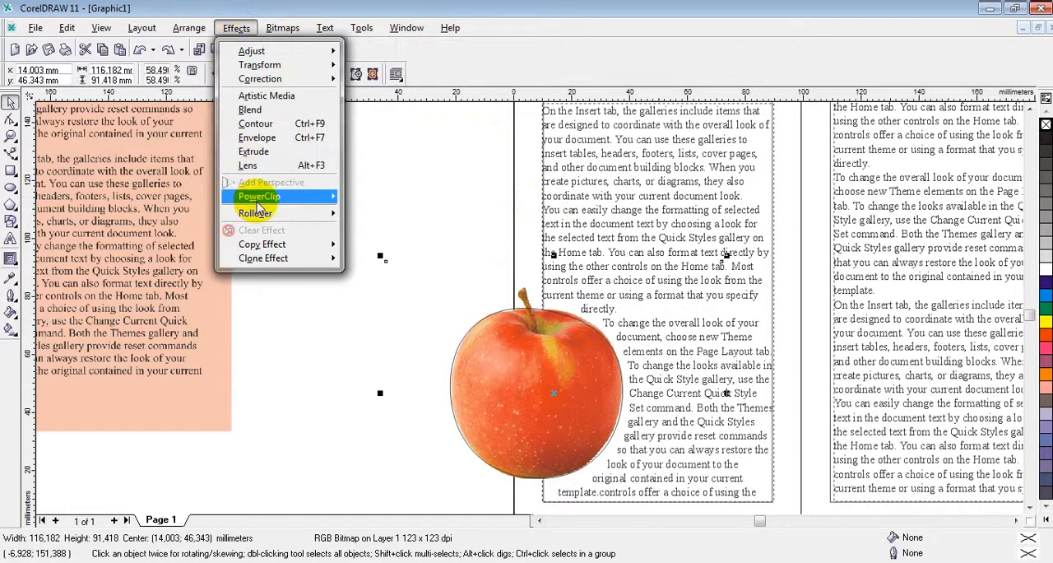
{"action": "mouse_move", "coordinate": [270, 200]}
{"action": "left_click", "coordinate": [410, 204]}
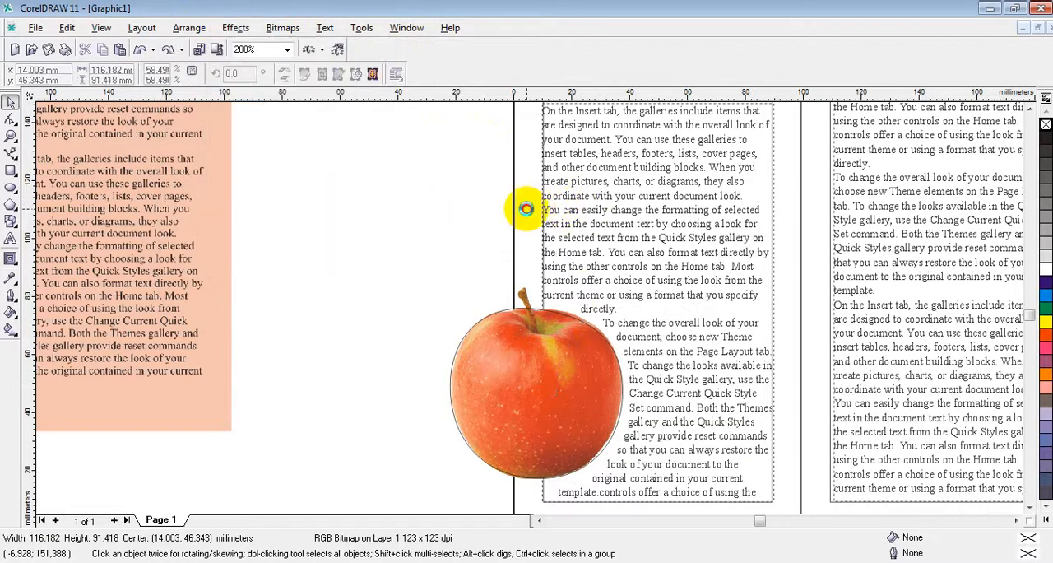
{"action": "left_click", "coordinate": [602, 207]}
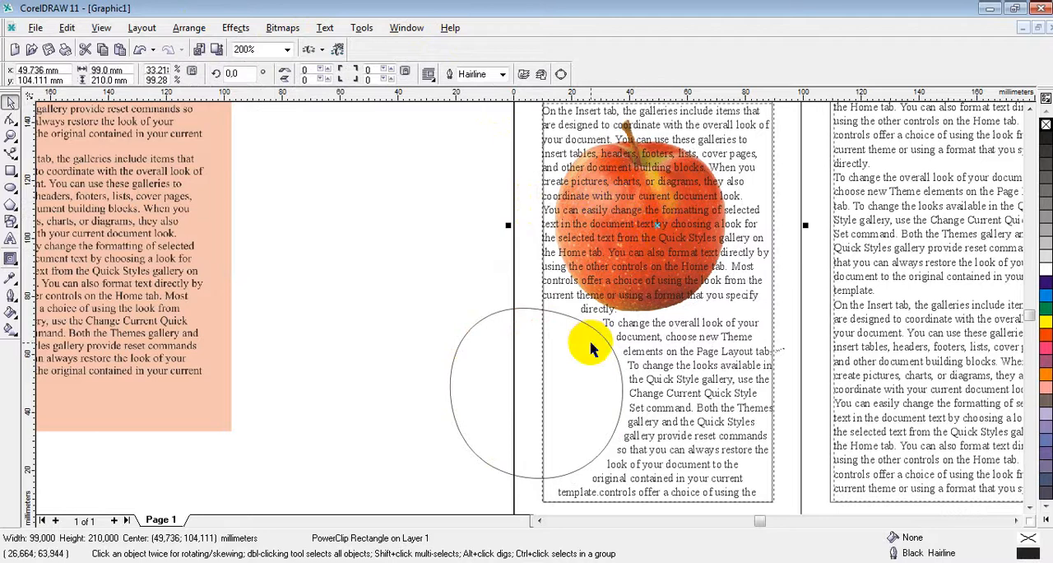
Step: Try editing the contents of the first panel's PowerClip rectangle, and undo back to before the apple was placed inside it
{"action": "right_click", "coordinate": [628, 251]}
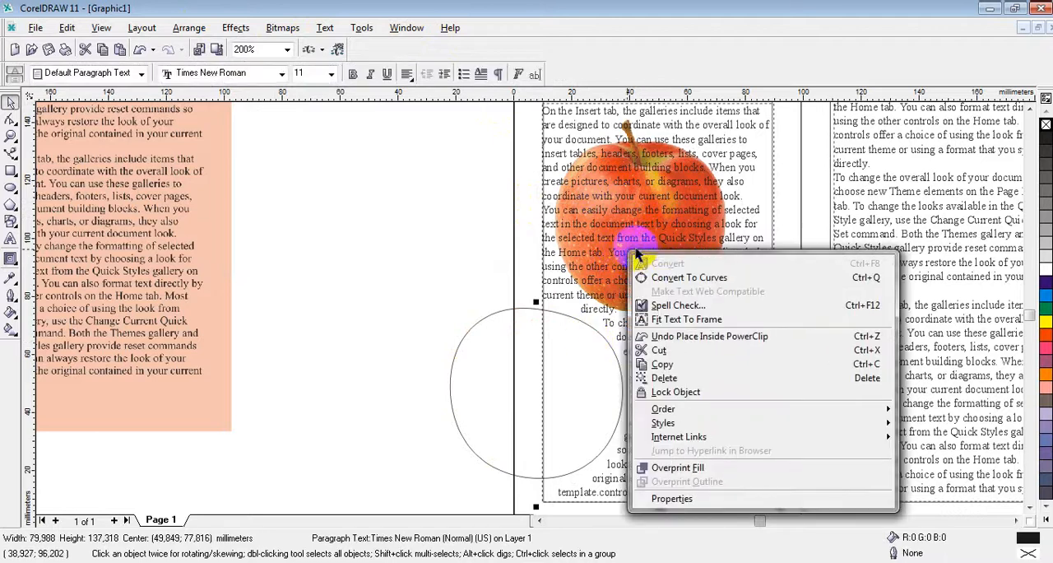
{"action": "left_click", "coordinate": [529, 254]}
{"action": "right_click", "coordinate": [535, 254]}
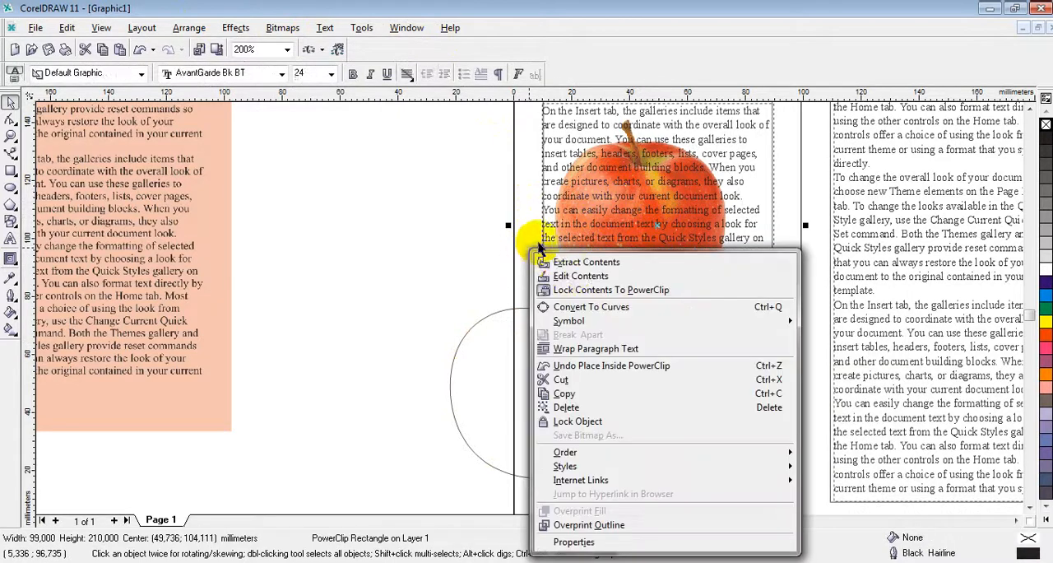
{"action": "left_click", "coordinate": [576, 276]}
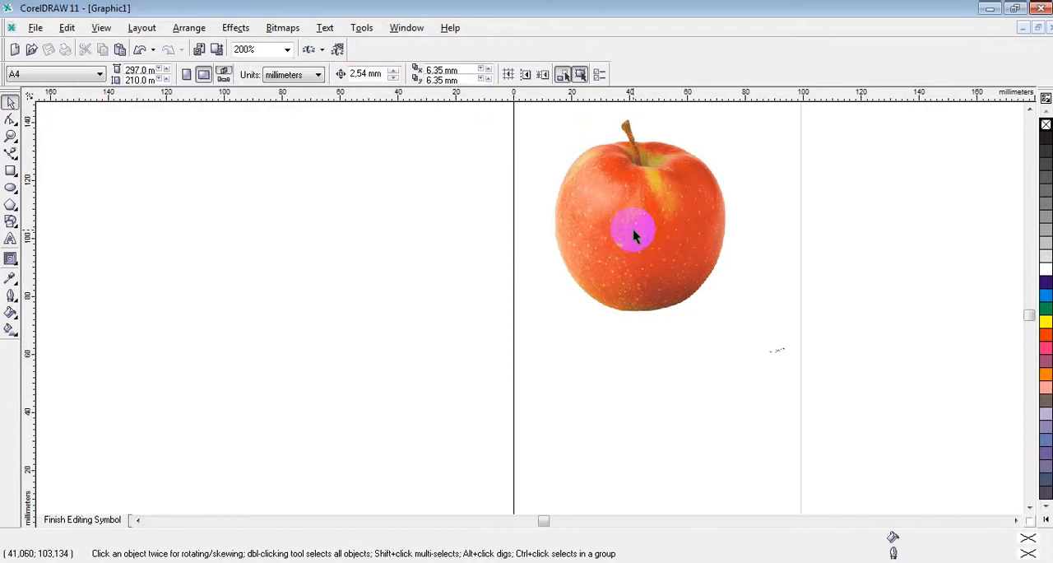
{"action": "right_click", "coordinate": [635, 237]}
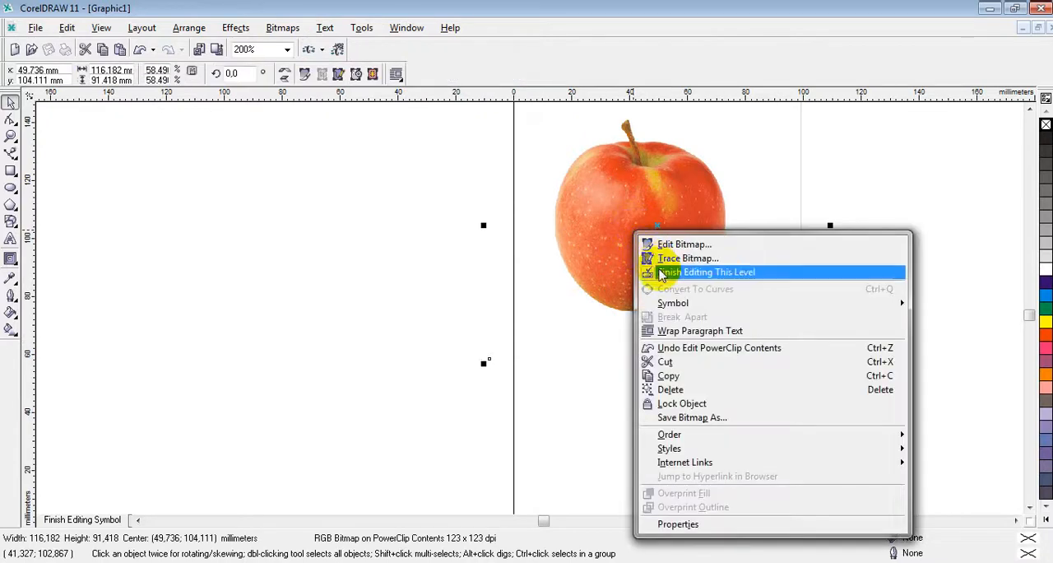
{"action": "left_click", "coordinate": [663, 273]}
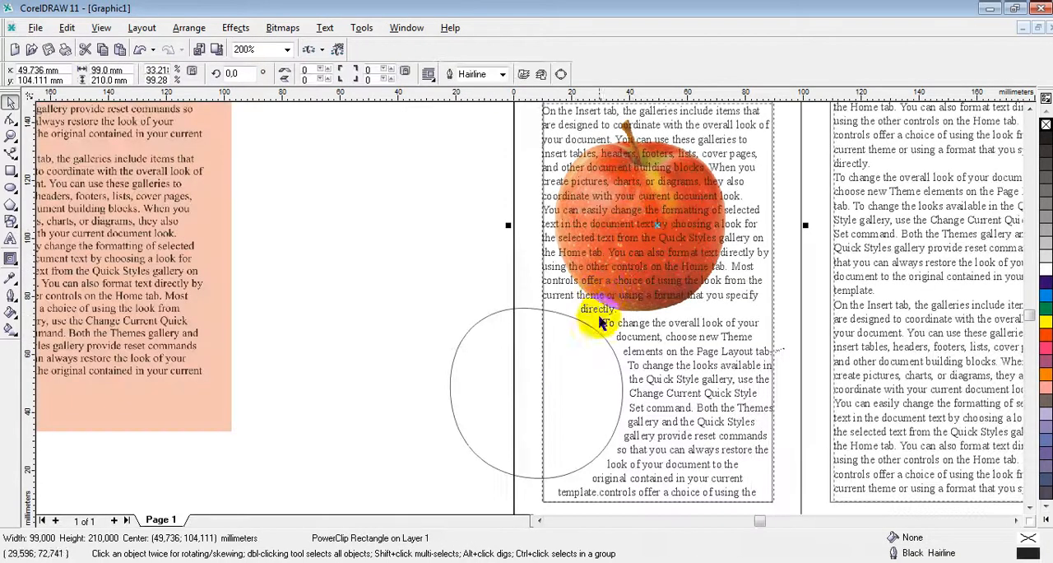
{"action": "key", "text": "ctrl+z"}
{"action": "key", "text": "ctrl+z"}
{"action": "key", "text": "ctrl+z"}
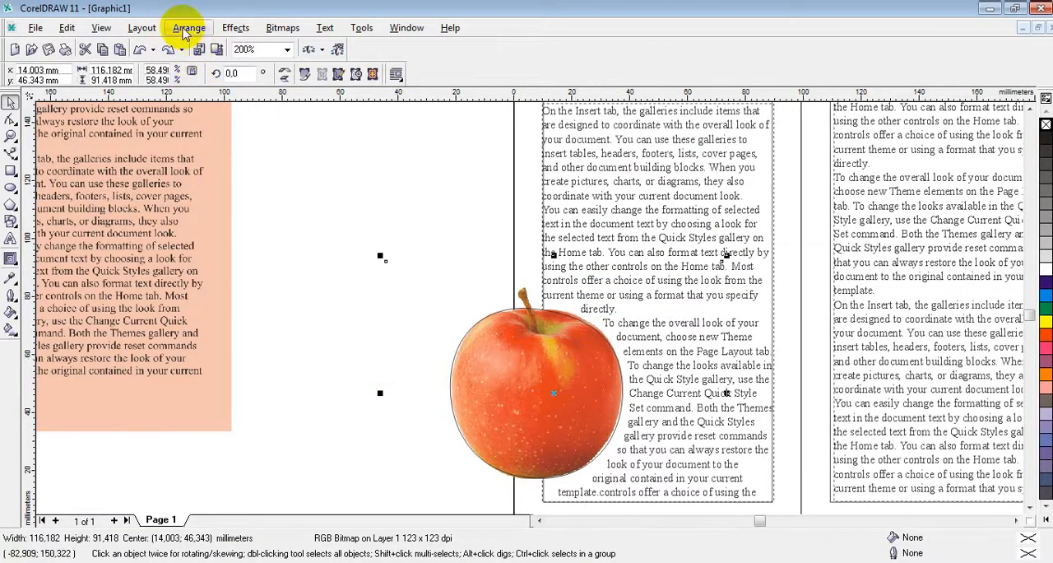
Step: Place the apple bitmap inside the first panel's rectangle again with PowerClip
{"action": "left_click", "coordinate": [233, 28]}
{"action": "mouse_move", "coordinate": [272, 203]}
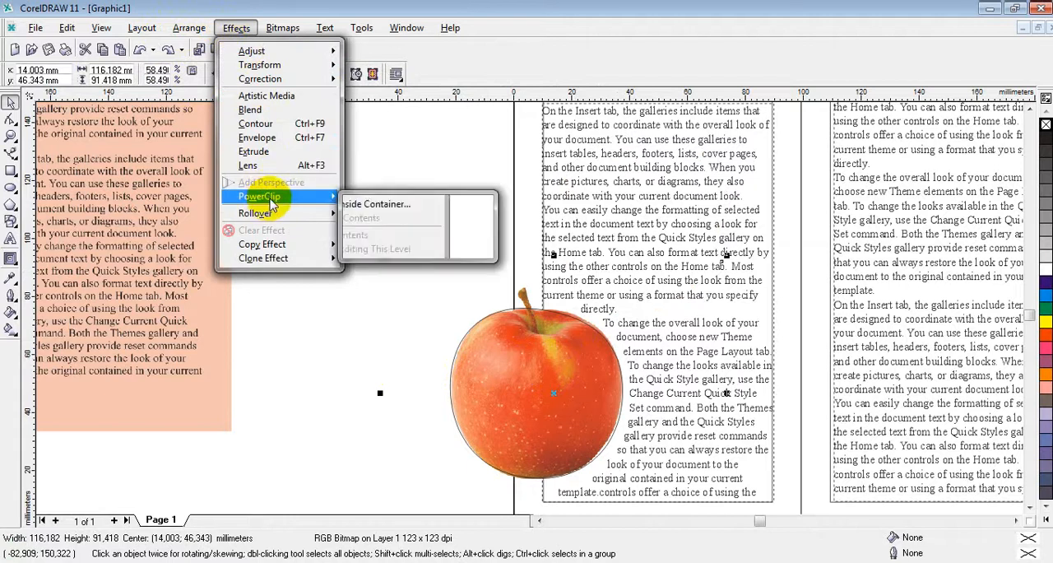
{"action": "left_click", "coordinate": [473, 205]}
{"action": "left_click", "coordinate": [526, 191]}
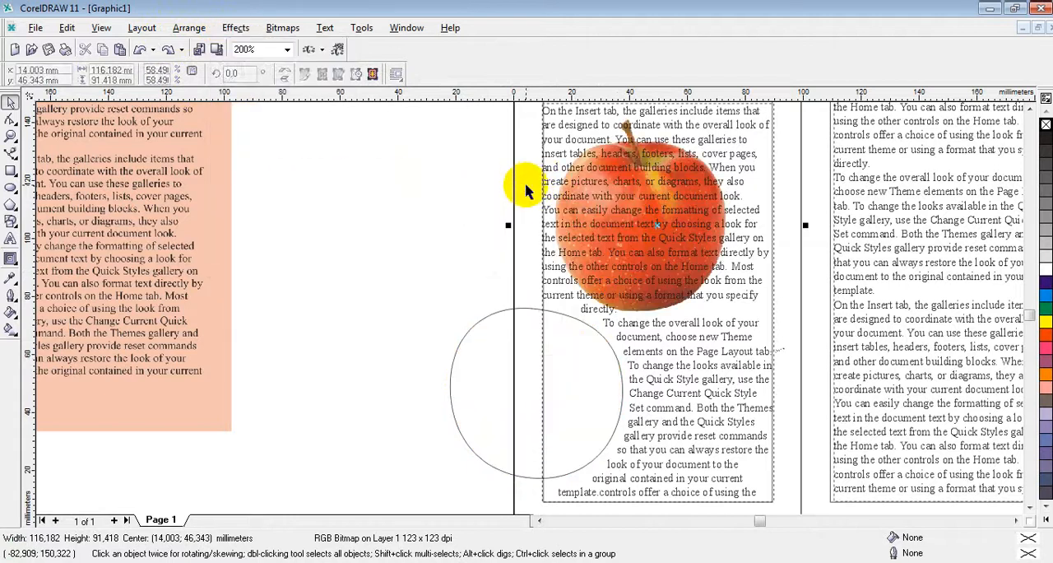
Step: Edit the first panel's PowerClip contents and cut and paste the apple back to its original position at its outline curve
{"action": "right_click", "coordinate": [618, 199]}
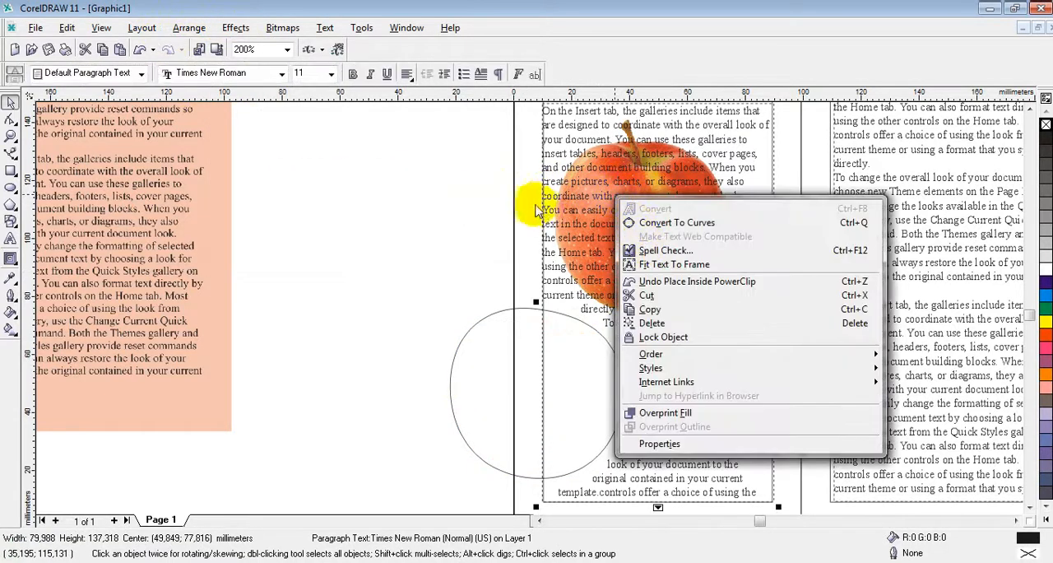
{"action": "left_click", "coordinate": [536, 206]}
{"action": "right_click", "coordinate": [536, 206]}
{"action": "left_click", "coordinate": [564, 232]}
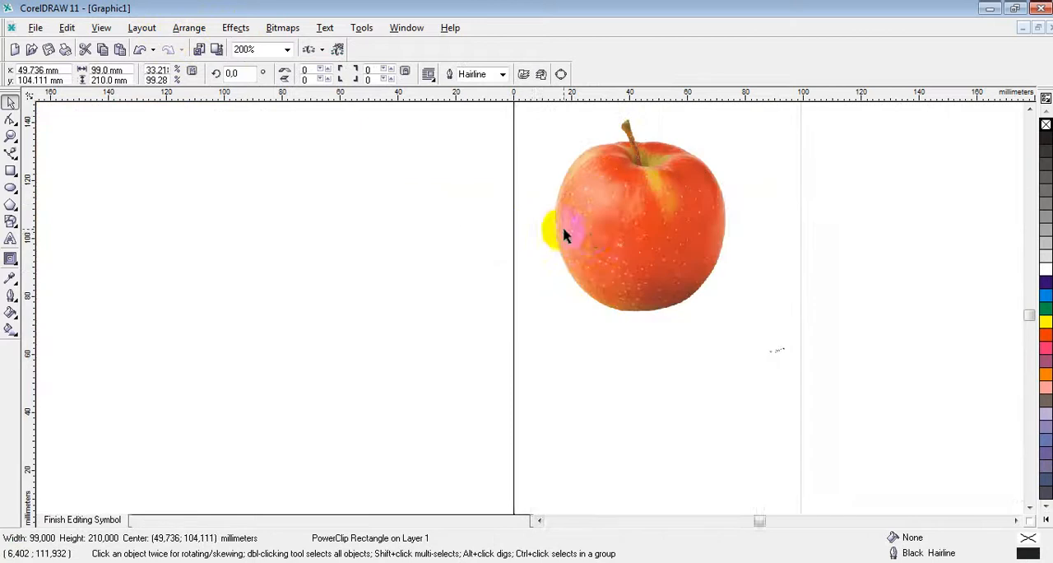
{"action": "left_click", "coordinate": [608, 232]}
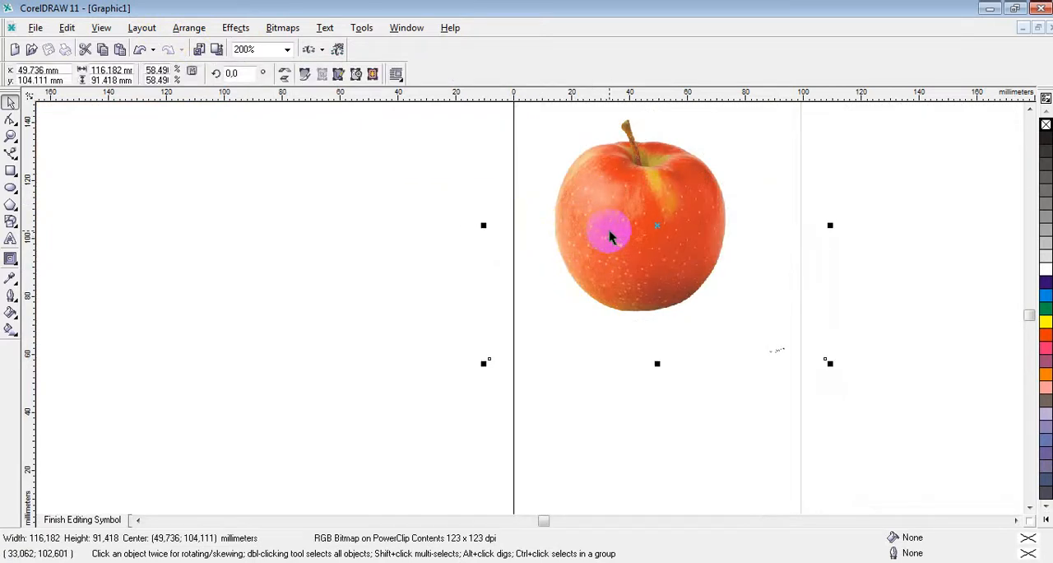
{"action": "key", "text": "ctrl+x"}
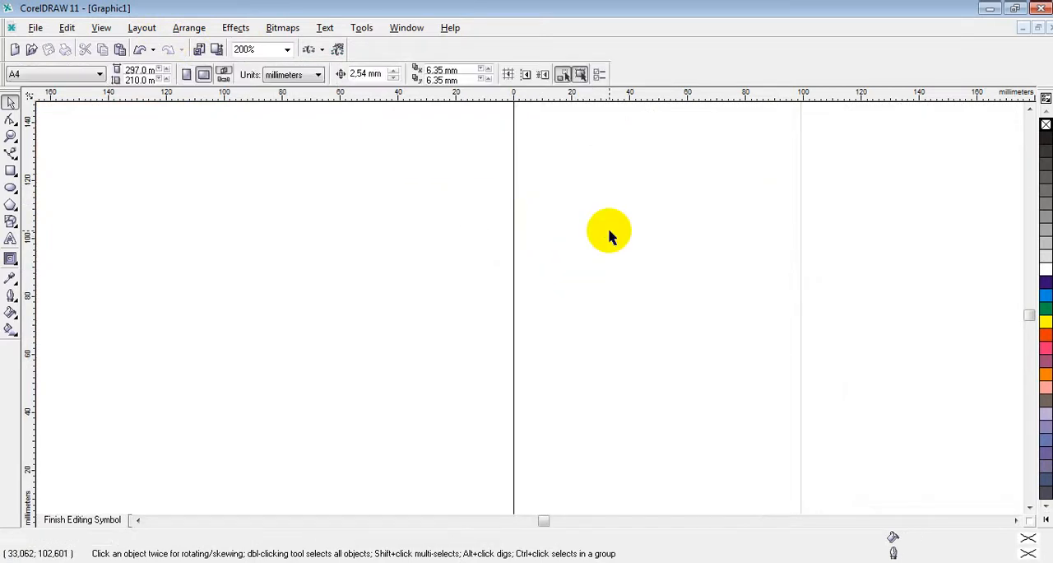
{"action": "key", "text": "ctrl+v"}
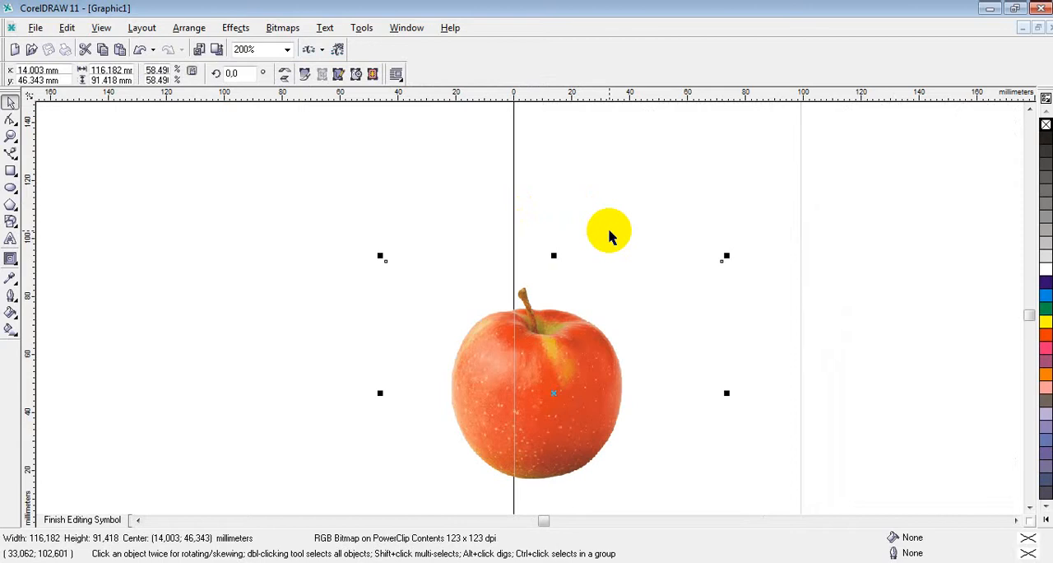
{"action": "right_click", "coordinate": [552, 356]}
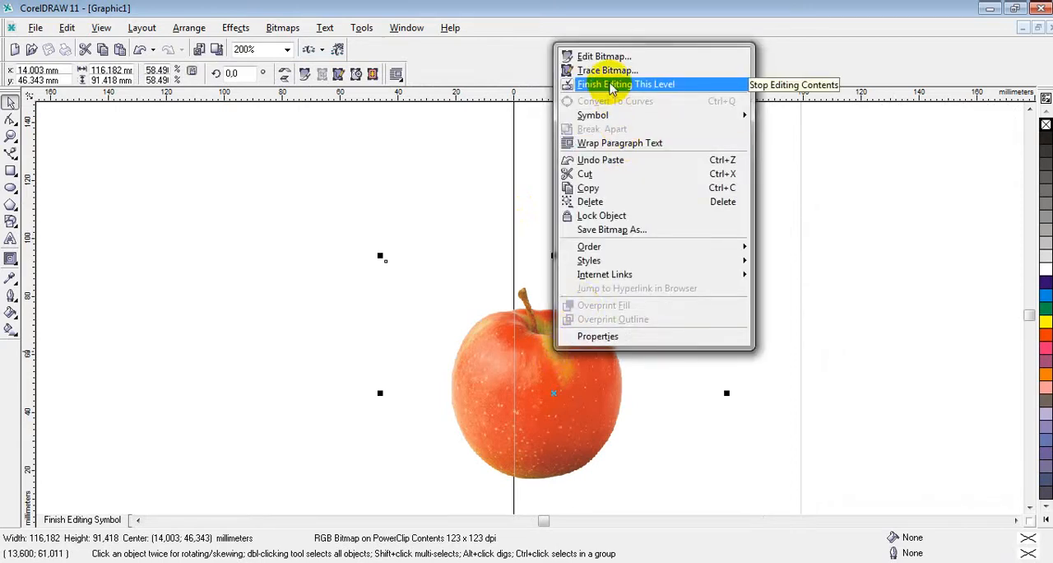
{"action": "left_click", "coordinate": [612, 91]}
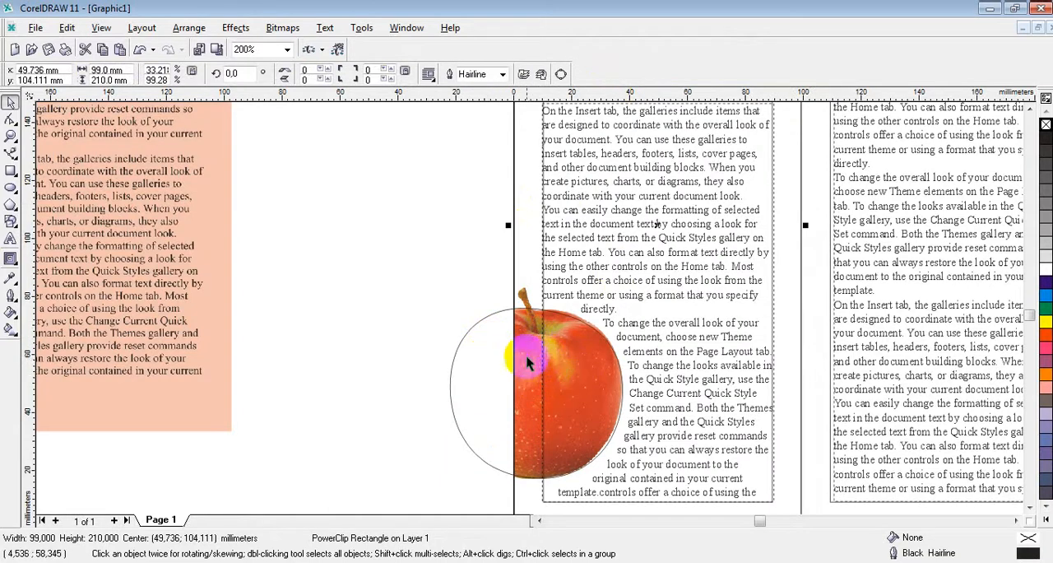
Step: Try to delete the apple's outline curve while the first panel's text still wraps around it
{"action": "left_click", "coordinate": [452, 417]}
{"action": "key", "text": "Delete"}
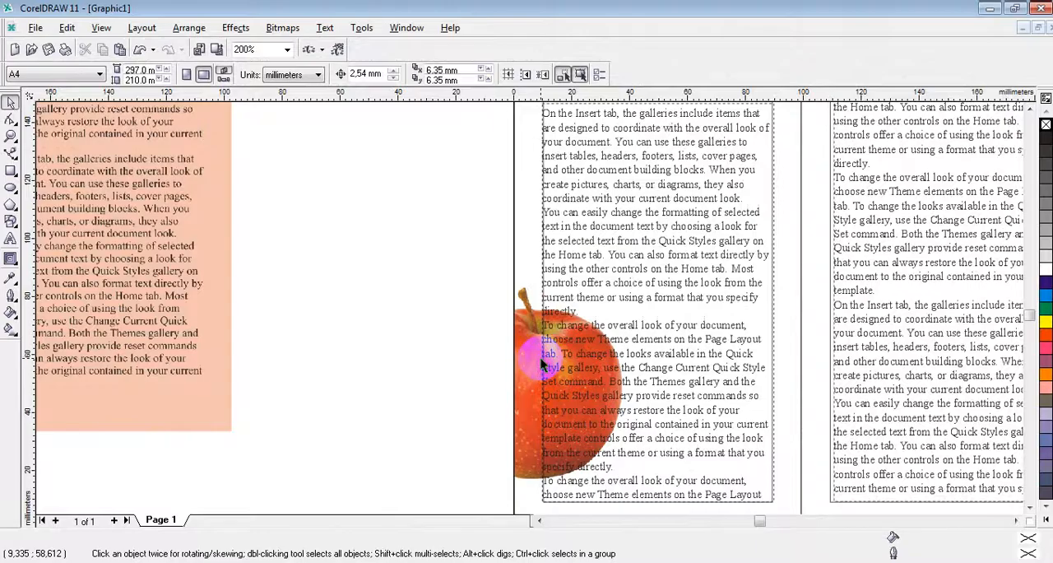
{"action": "left_click", "coordinate": [541, 362]}
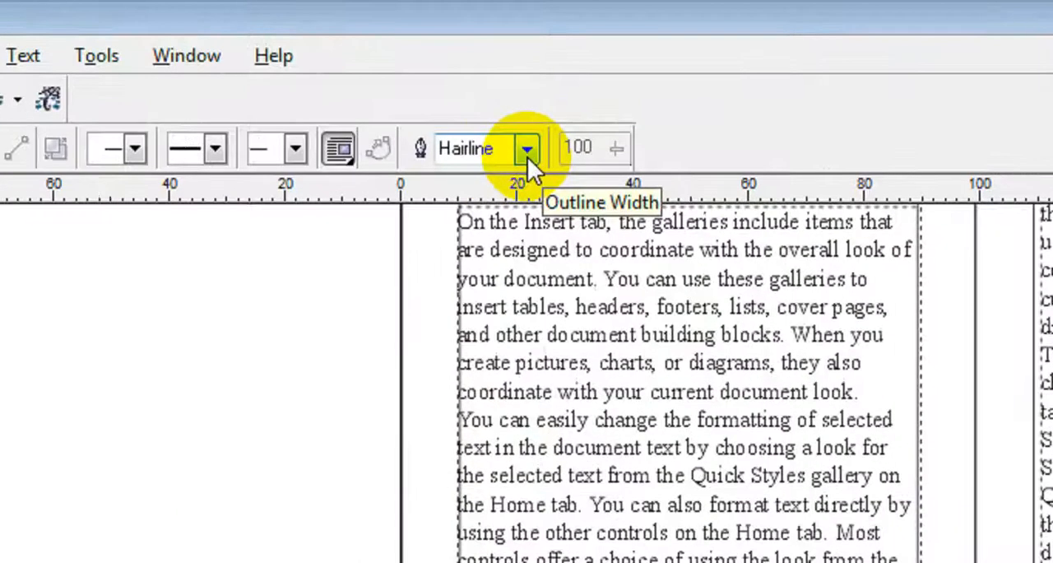
Step: Try setting the outline width of the apple's wrapping curve to None, and undo it
{"action": "left_click", "coordinate": [577, 75]}
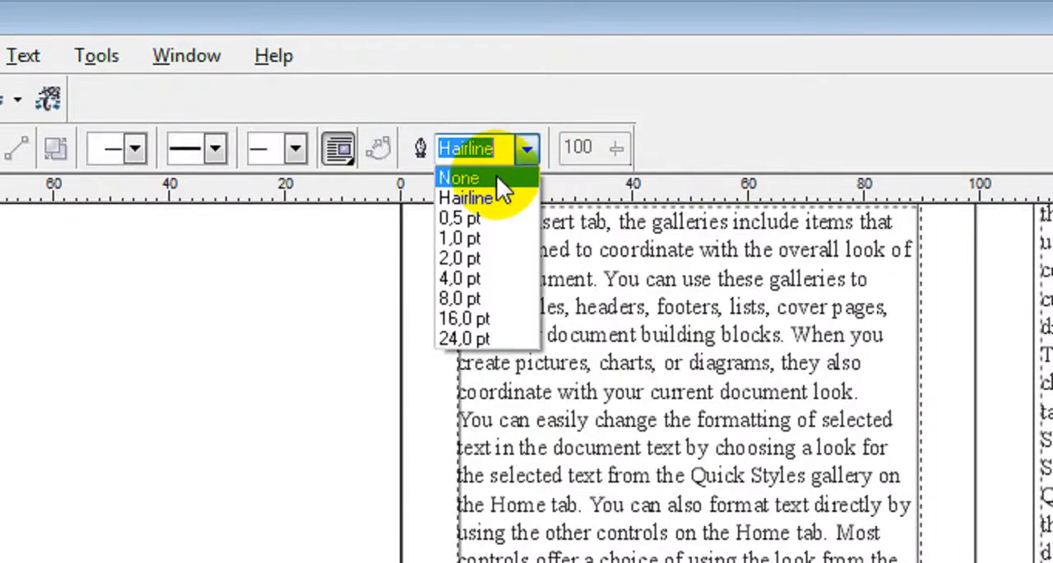
{"action": "left_click", "coordinate": [498, 177]}
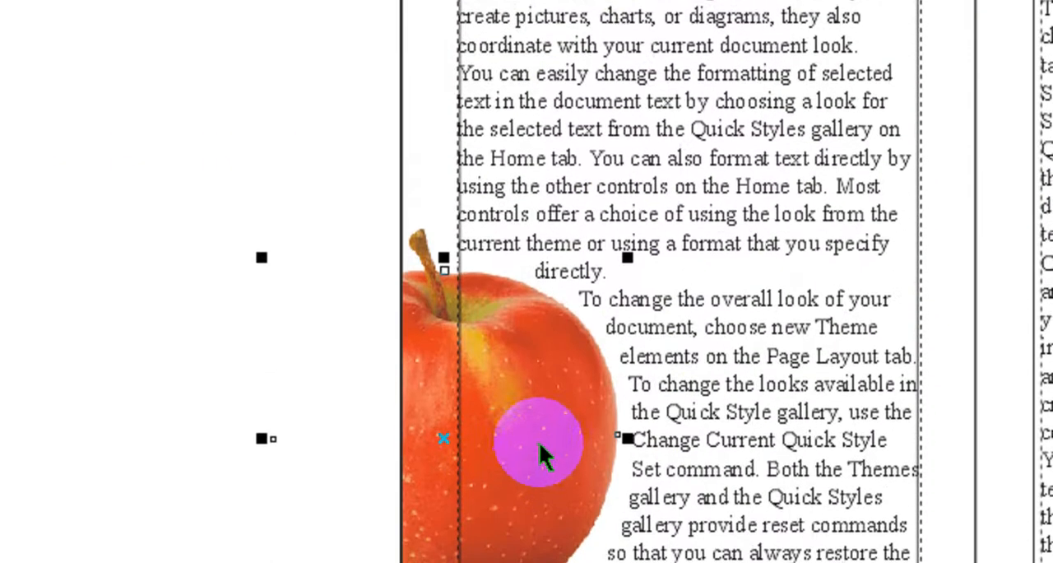
{"action": "key", "text": "Escape"}
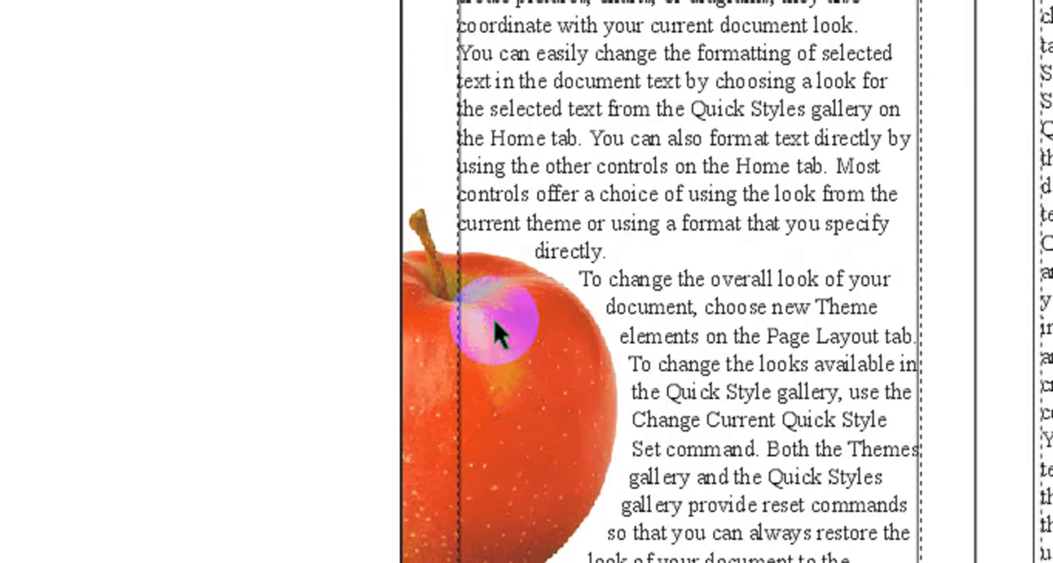
{"action": "left_click", "coordinate": [469, 421]}
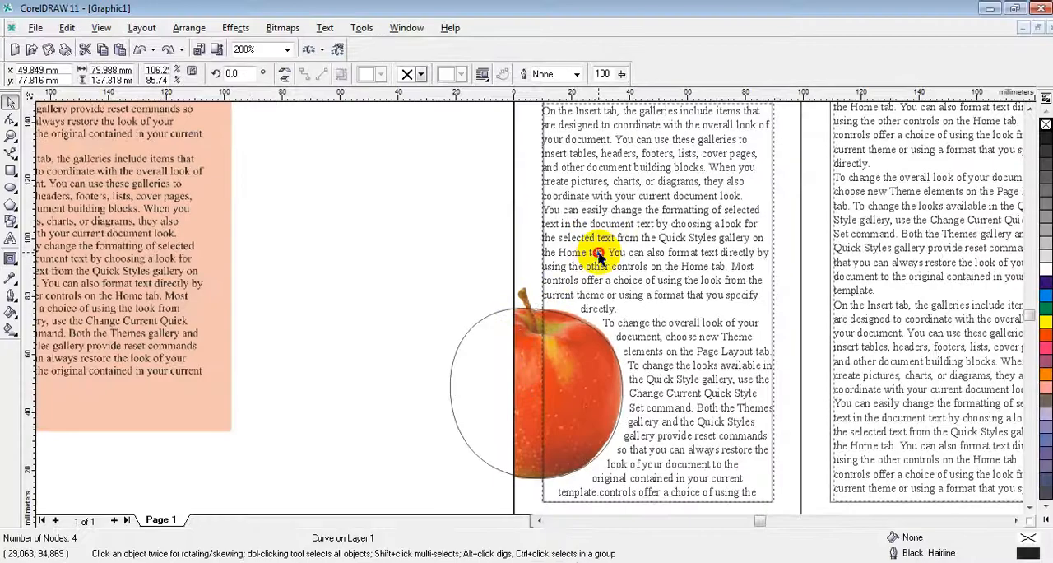
Step: Convert the first panel's wrapped paragraph text to curves
{"action": "left_click", "coordinate": [674, 69]}
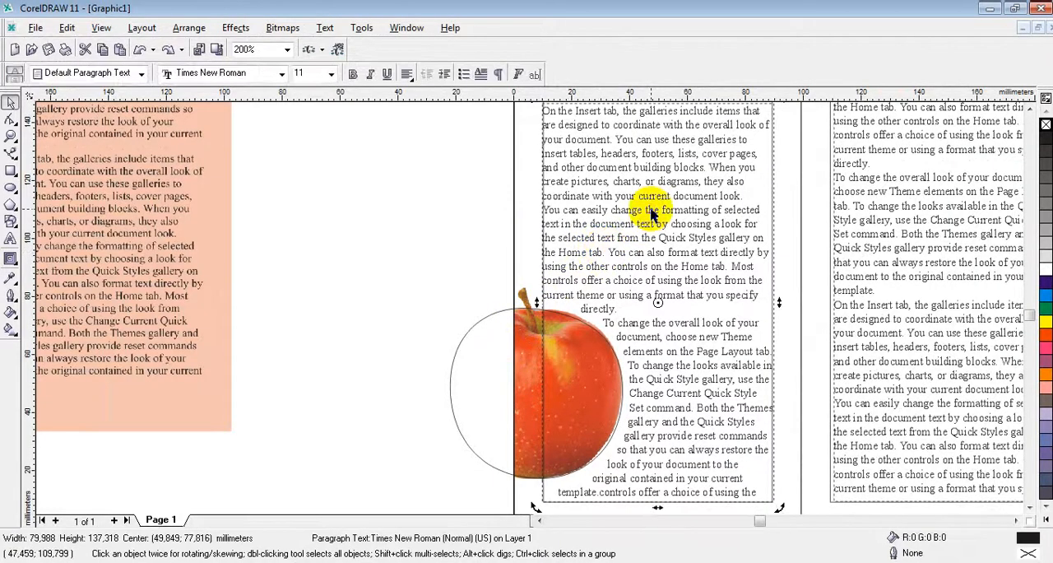
{"action": "right_click", "coordinate": [656, 232]}
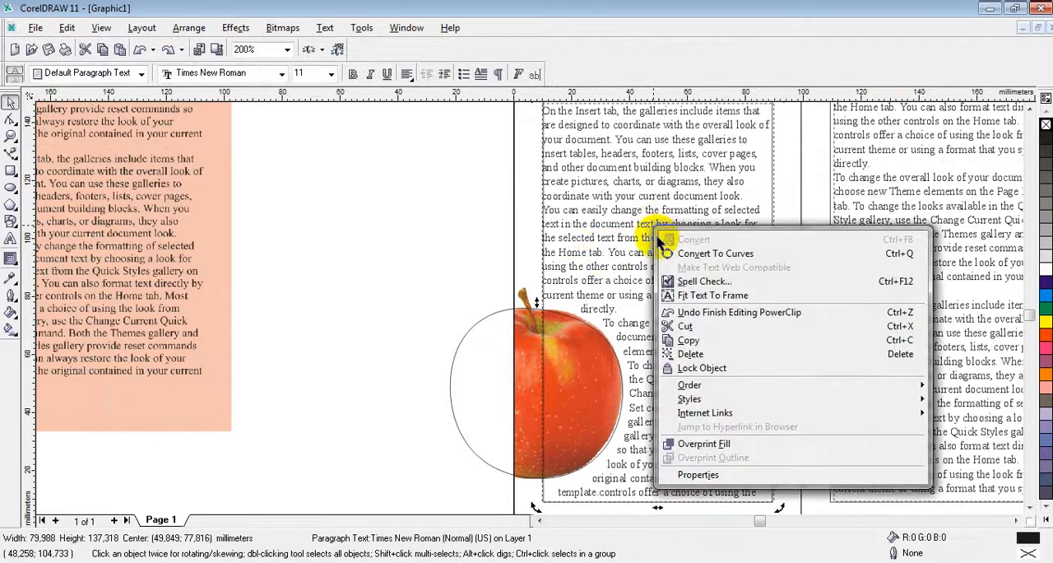
{"action": "left_click", "coordinate": [631, 211]}
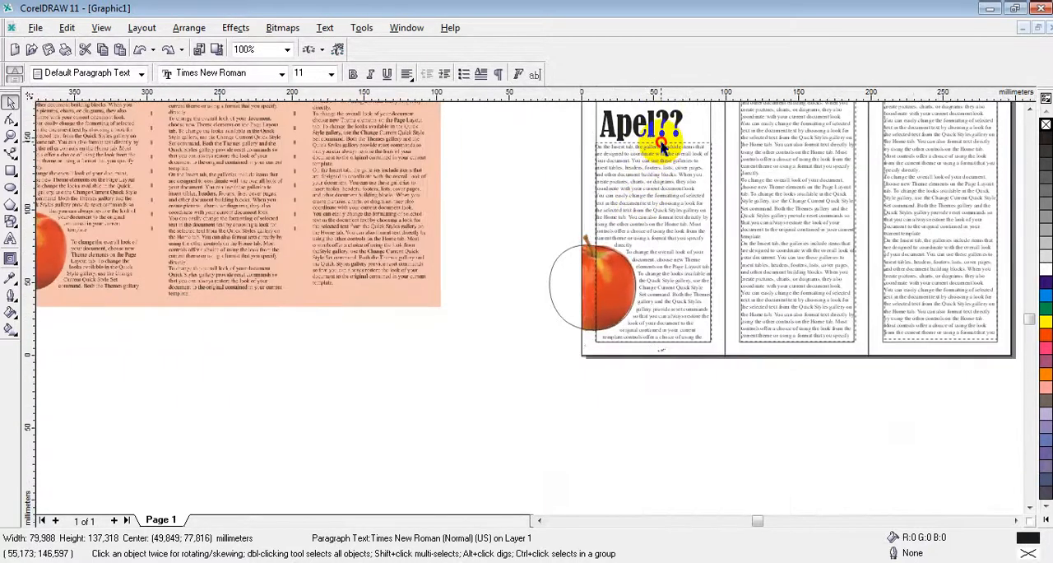
{"action": "left_click", "coordinate": [664, 152]}
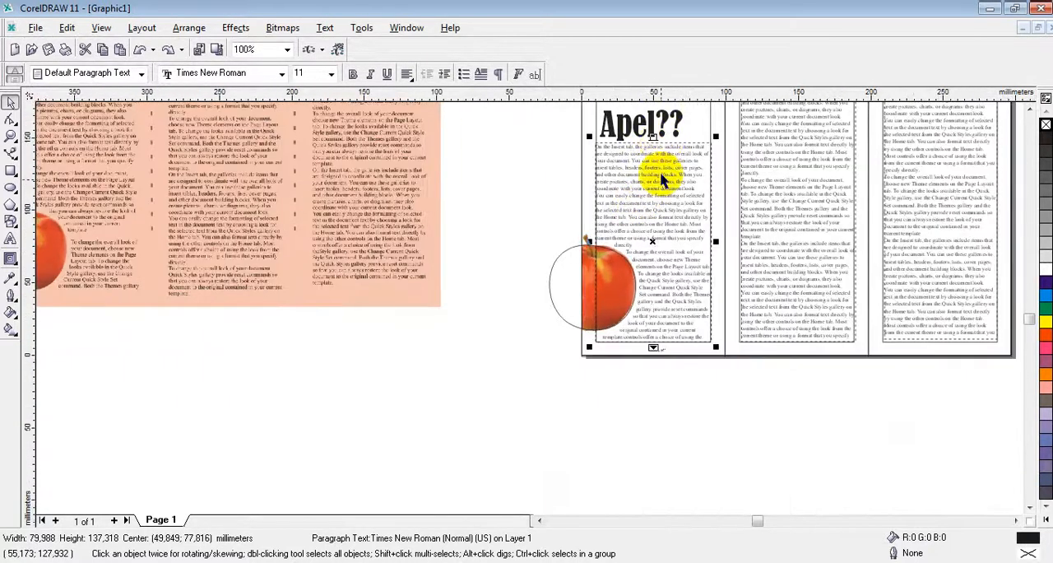
{"action": "right_click", "coordinate": [664, 238]}
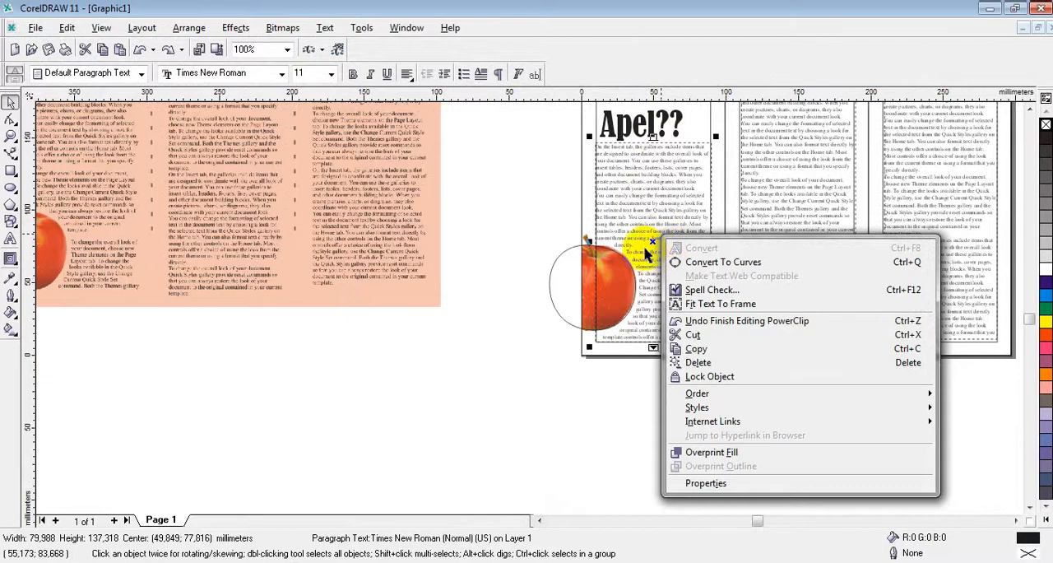
{"action": "left_click", "coordinate": [705, 262]}
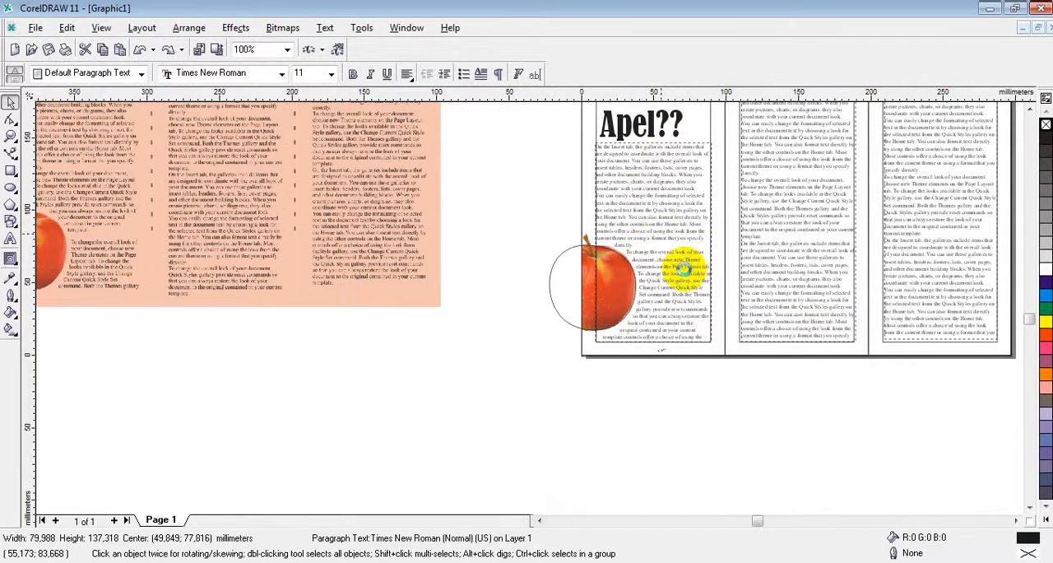
Step: Delete the apple's outline curve and check the text shape around the clipped apple
{"action": "left_click", "coordinate": [556, 308]}
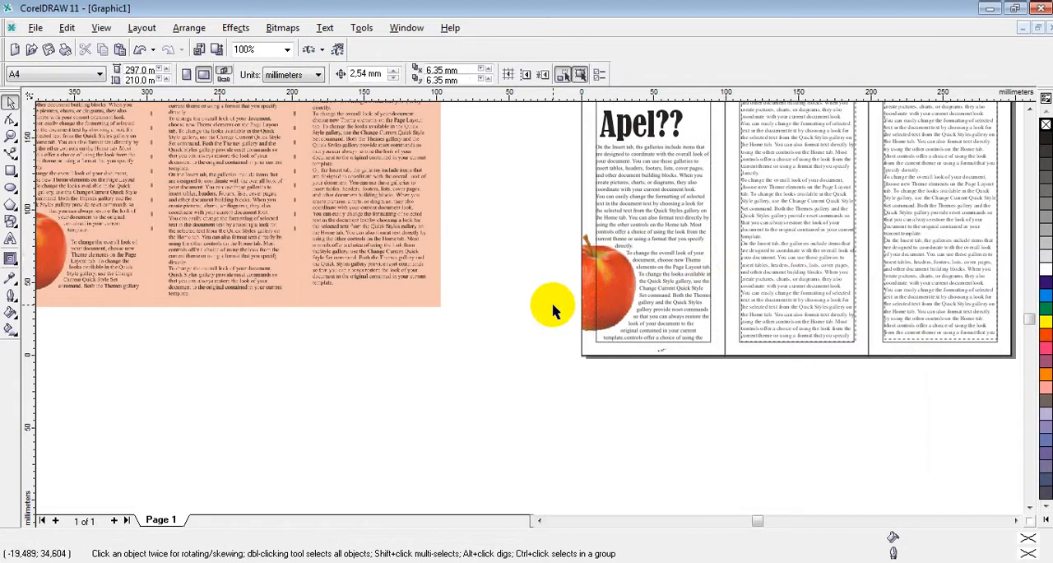
{"action": "scroll", "coordinate": [623, 297], "scroll_direction": "up", "scroll_amount": 3}
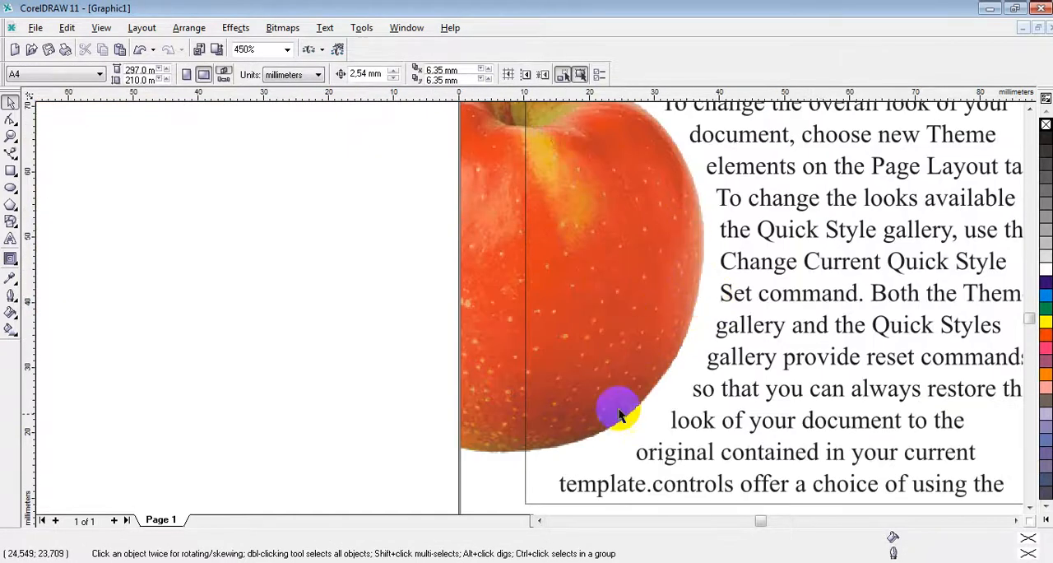
{"action": "scroll", "coordinate": [606, 353], "scroll_direction": "down", "scroll_amount": 2}
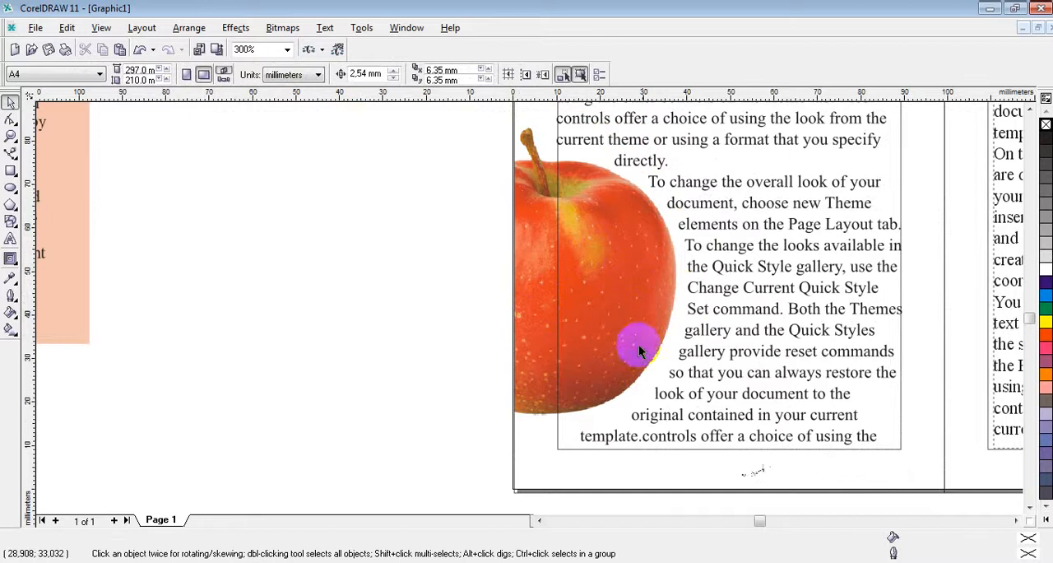
{"action": "scroll", "coordinate": [764, 330], "scroll_direction": "down", "scroll_amount": 1}
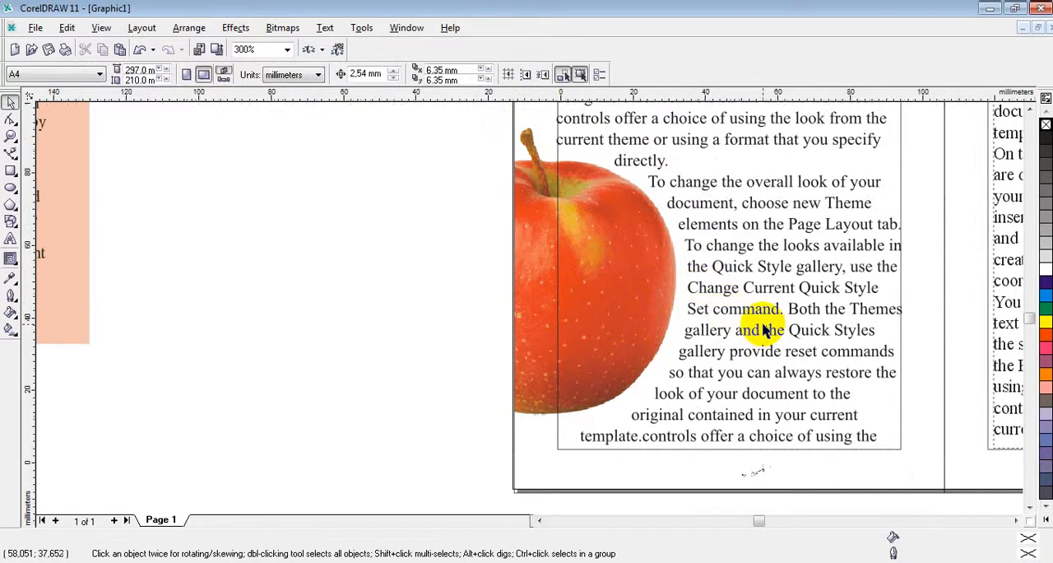
Step: Convert the second panel's paragraph text to curves
{"action": "left_click", "coordinate": [1017, 521]}
{"action": "left_click", "coordinate": [1031, 106]}
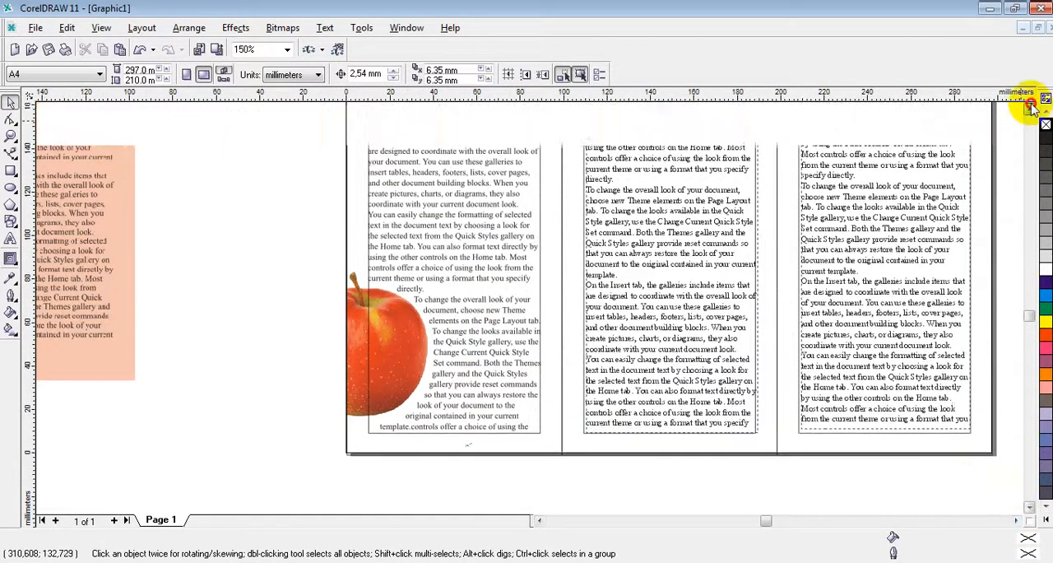
{"action": "left_click", "coordinate": [1031, 106]}
{"action": "left_click", "coordinate": [676, 259]}
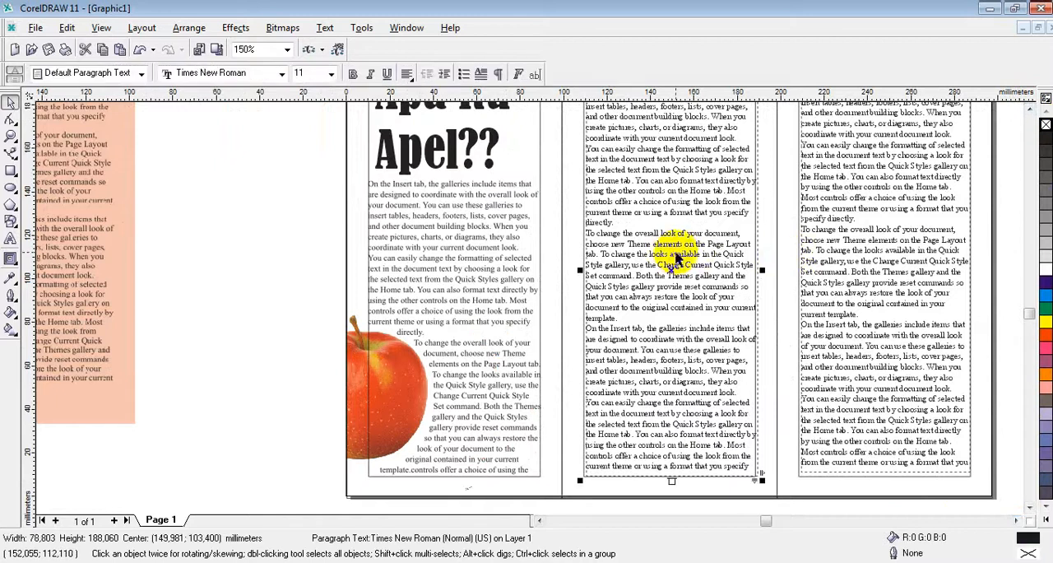
{"action": "right_click", "coordinate": [673, 260]}
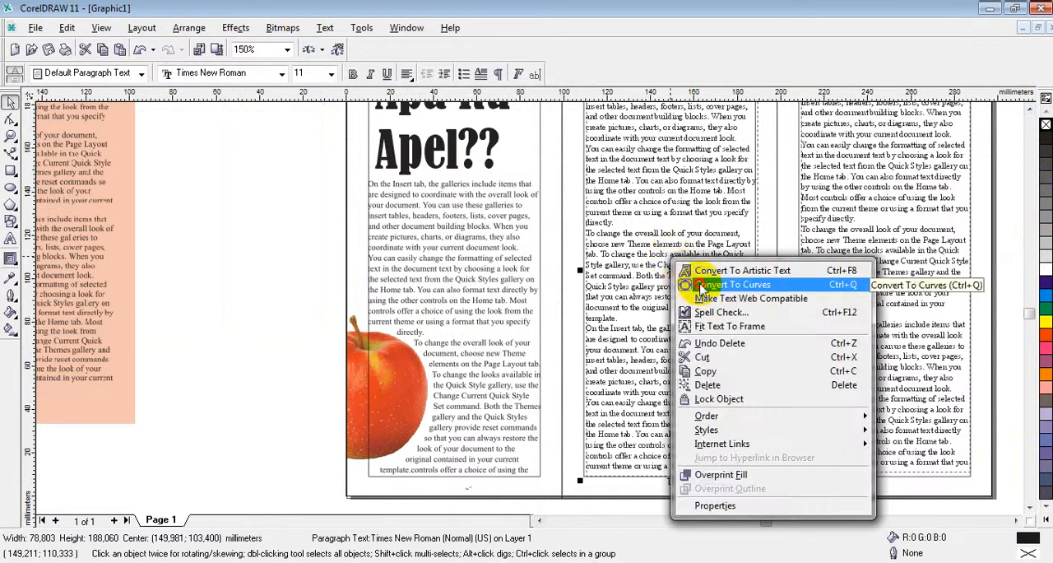
{"action": "left_click", "coordinate": [697, 283]}
{"action": "key", "text": "ctrl+z"}
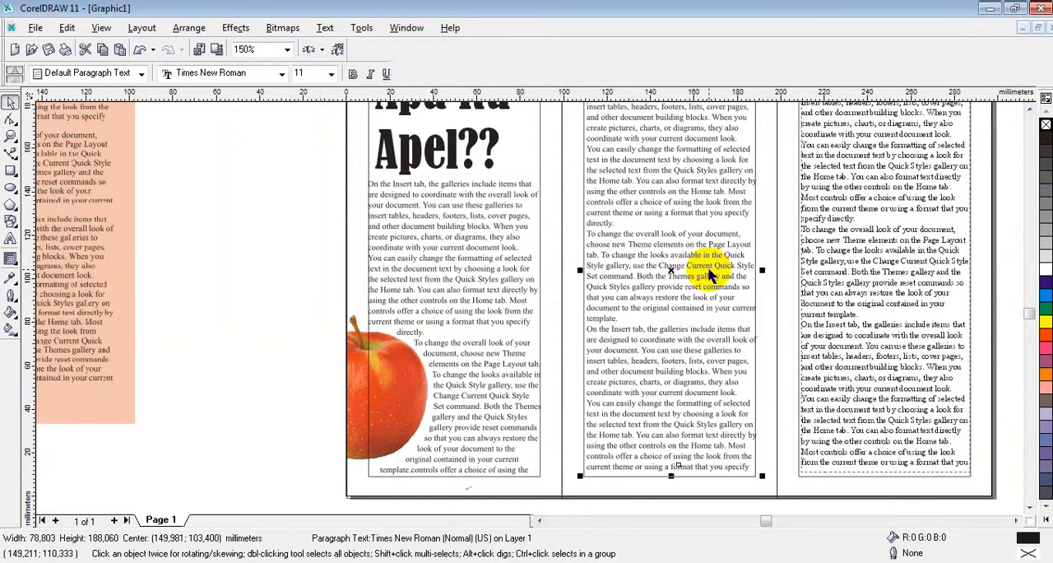
Step: Convert the third panel's paragraph text to curves
{"action": "left_click", "coordinate": [862, 265]}
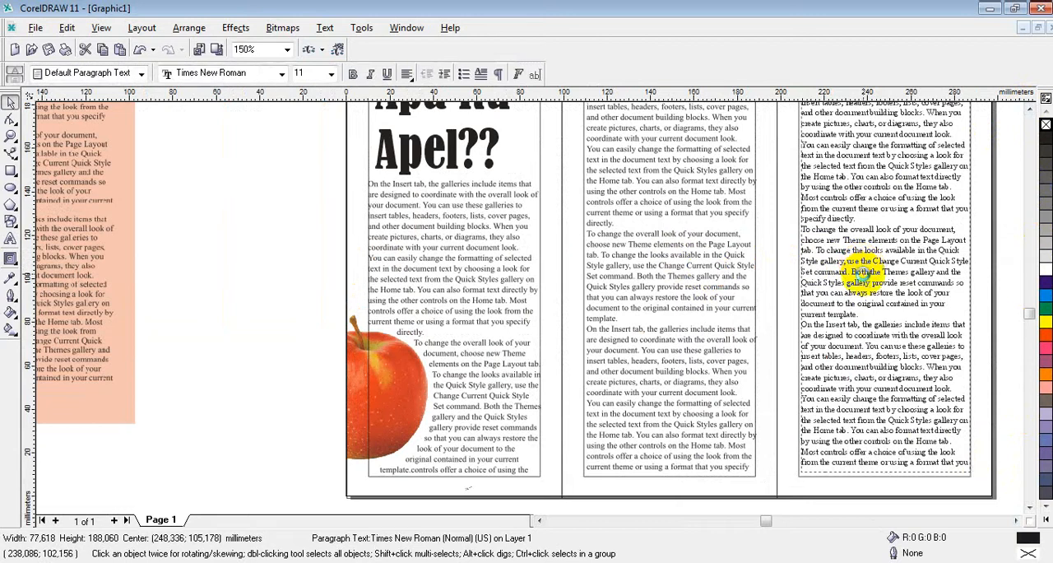
{"action": "key", "text": "ctrl+q"}
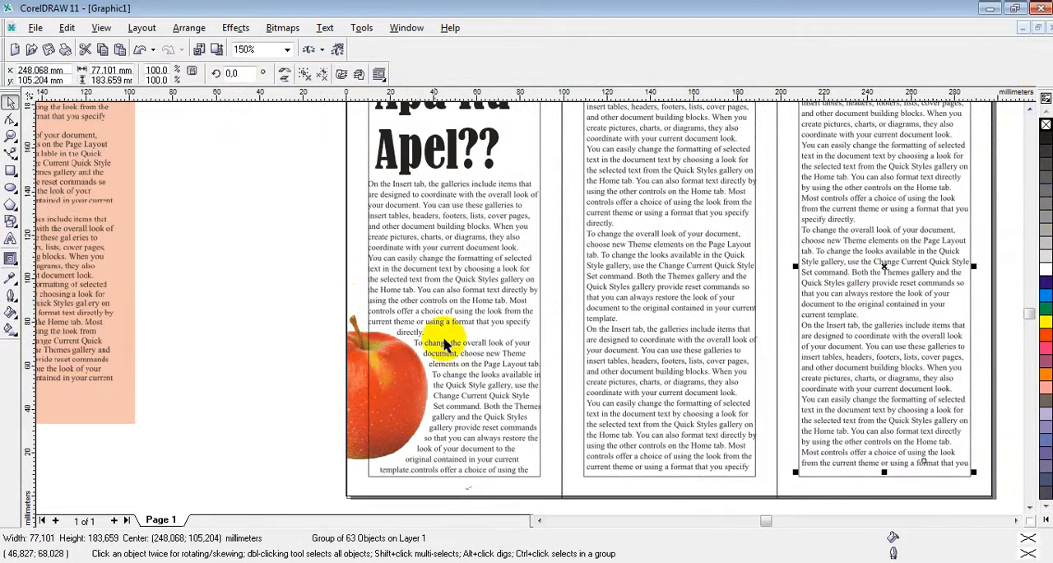
Step: Delete the inner margin rectangles around the text in all three panels
{"action": "scroll", "coordinate": [386, 243], "scroll_direction": "down", "scroll_amount": 3}
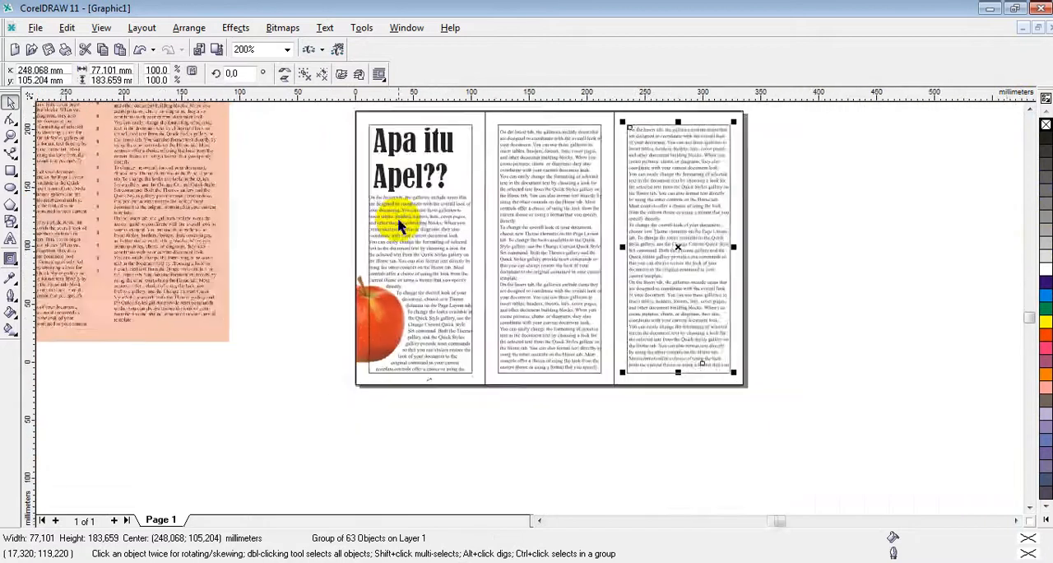
{"action": "scroll", "coordinate": [388, 141], "scroll_direction": "up", "scroll_amount": 1}
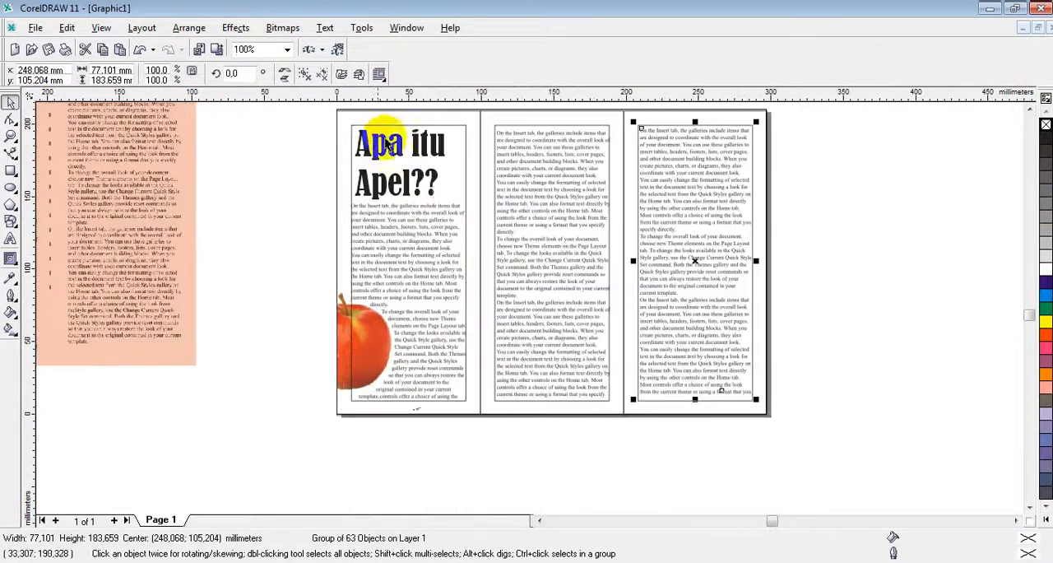
{"action": "left_click", "coordinate": [379, 132]}
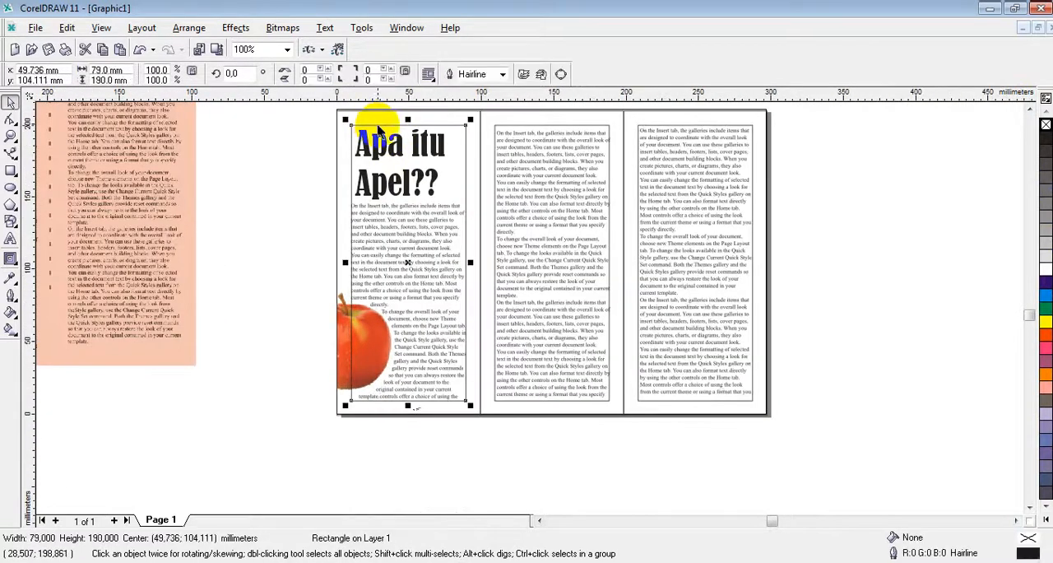
{"action": "key", "text": "Escape"}
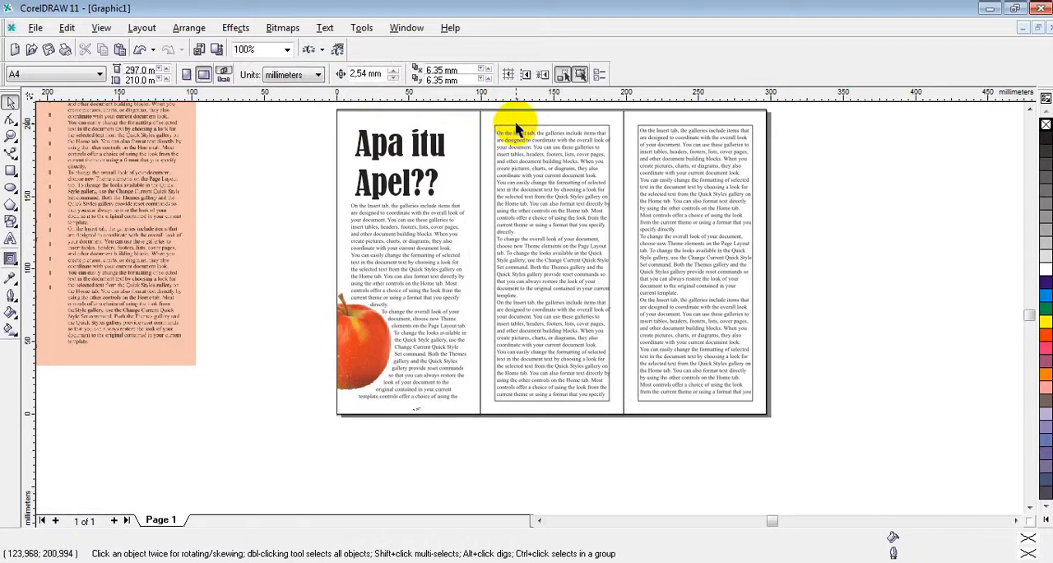
{"action": "left_click", "coordinate": [516, 131]}
{"action": "key", "text": "Escape"}
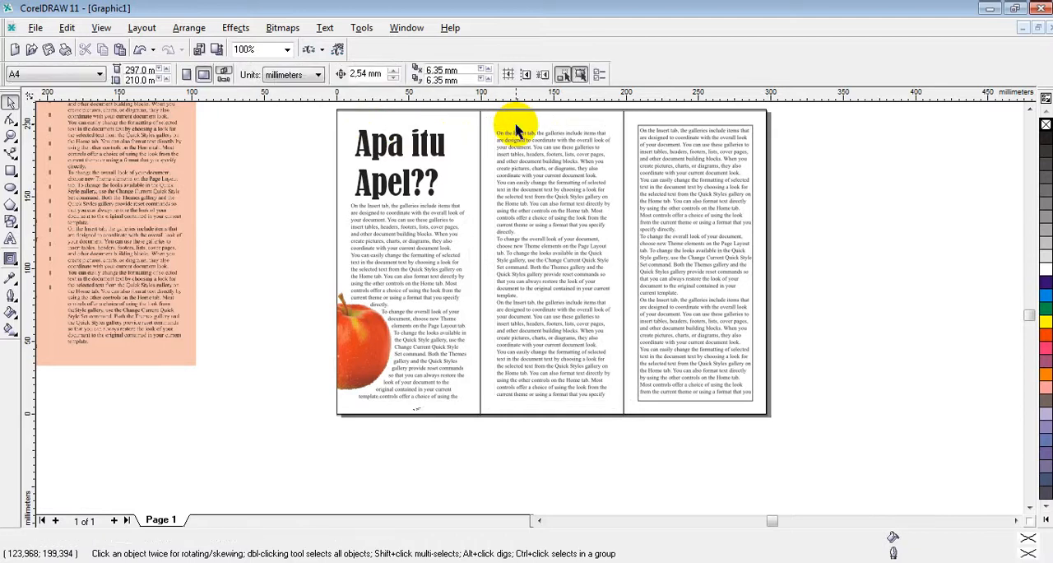
{"action": "left_click", "coordinate": [680, 132]}
{"action": "key", "text": "Escape"}
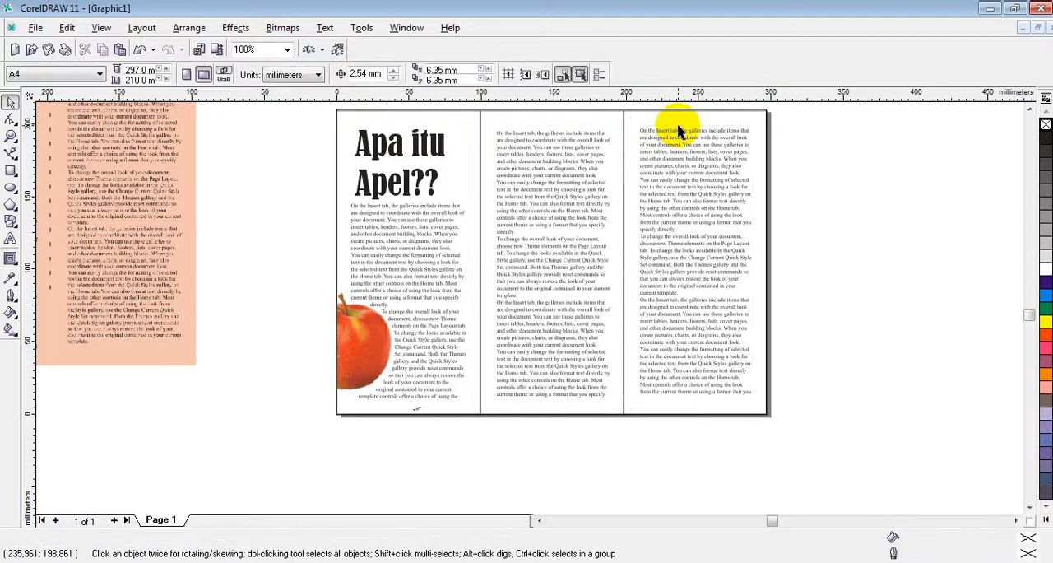
Step: Fill the background rectangles of all three panels with Soft Pink
{"action": "scroll", "coordinate": [451, 259], "scroll_direction": "up", "scroll_amount": 1}
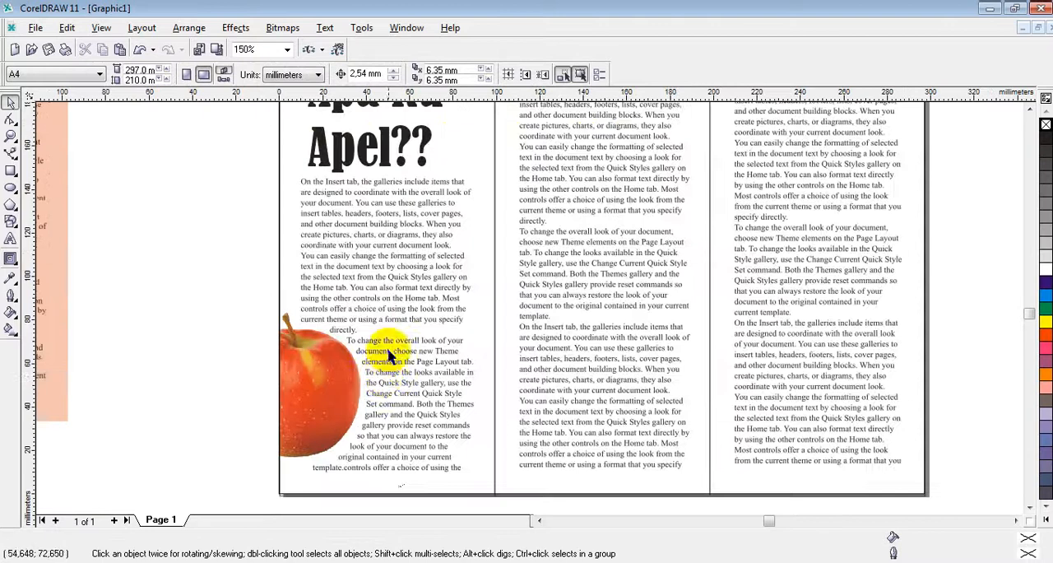
{"action": "scroll", "coordinate": [442, 282], "scroll_direction": "down", "scroll_amount": 1}
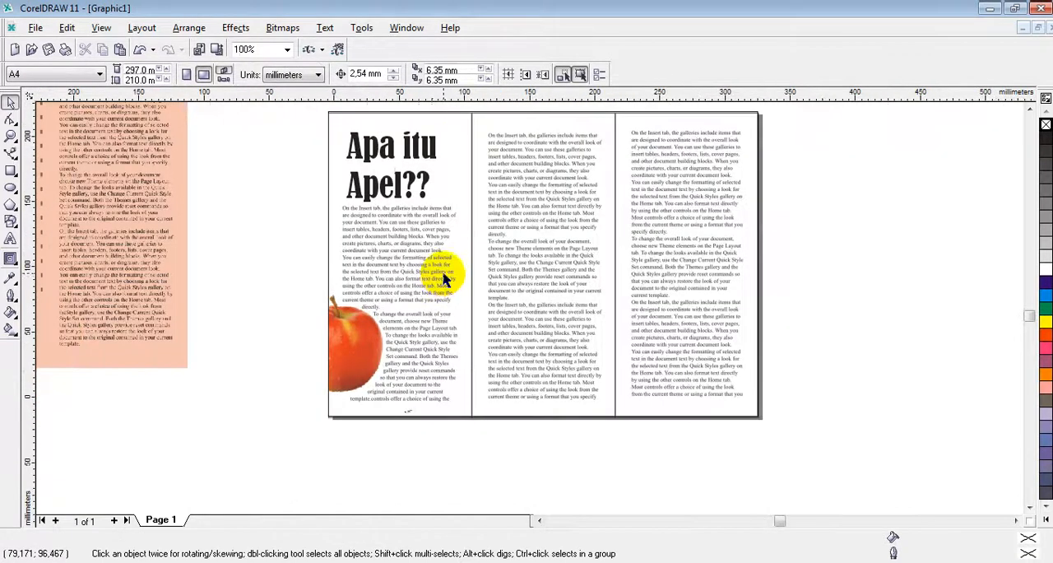
{"action": "scroll", "coordinate": [400, 255], "scroll_direction": "down", "scroll_amount": 1}
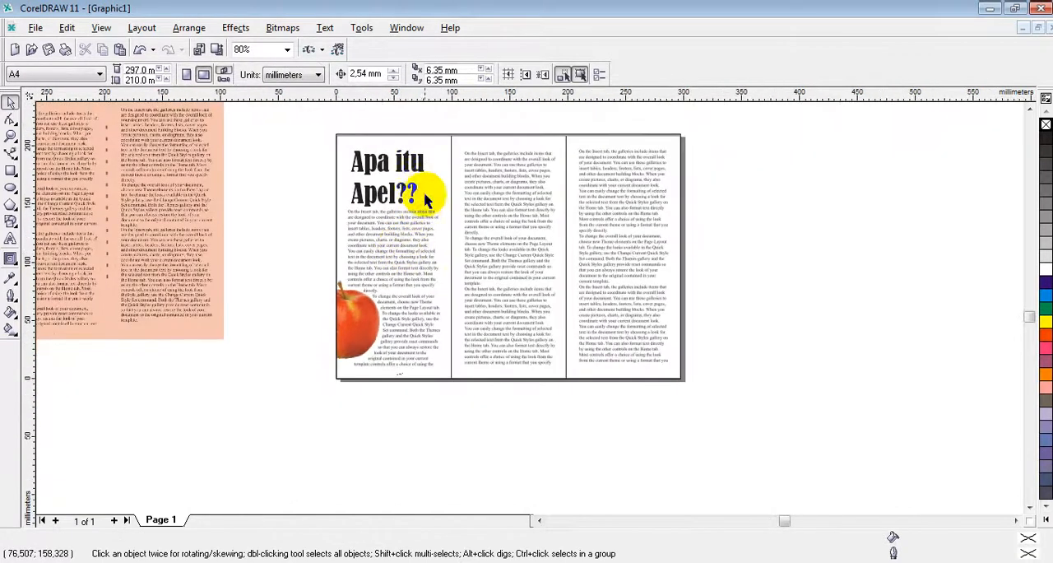
{"action": "scroll", "coordinate": [405, 178], "scroll_direction": "up", "scroll_amount": 1}
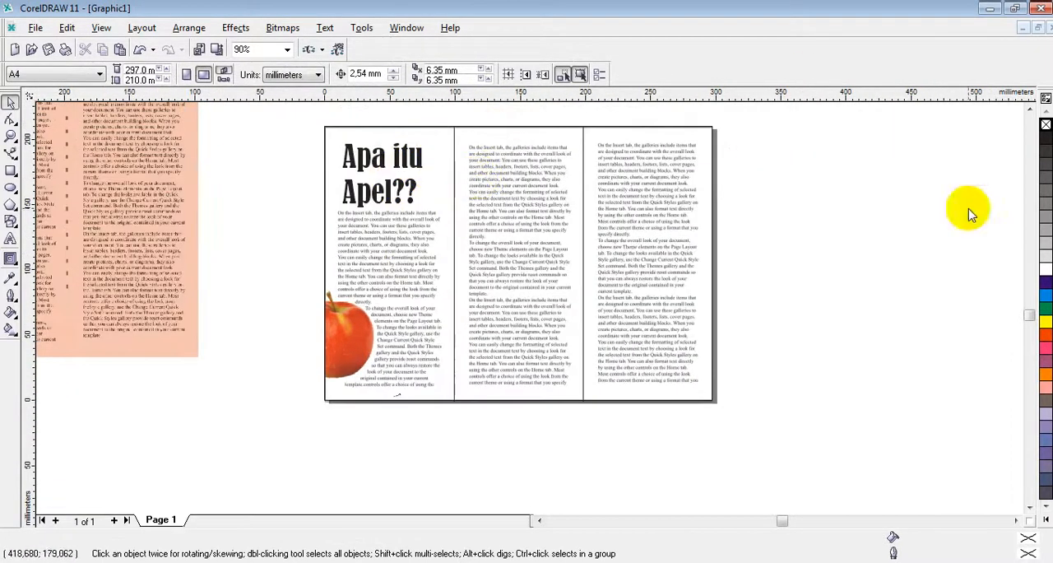
{"action": "left_click", "coordinate": [383, 148]}
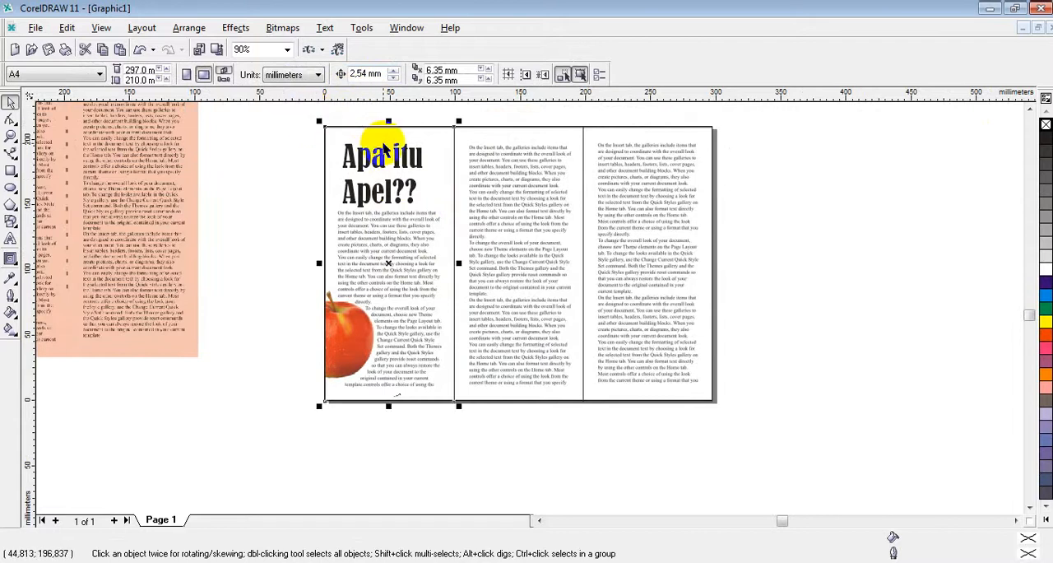
{"action": "left_click", "coordinate": [1048, 522]}
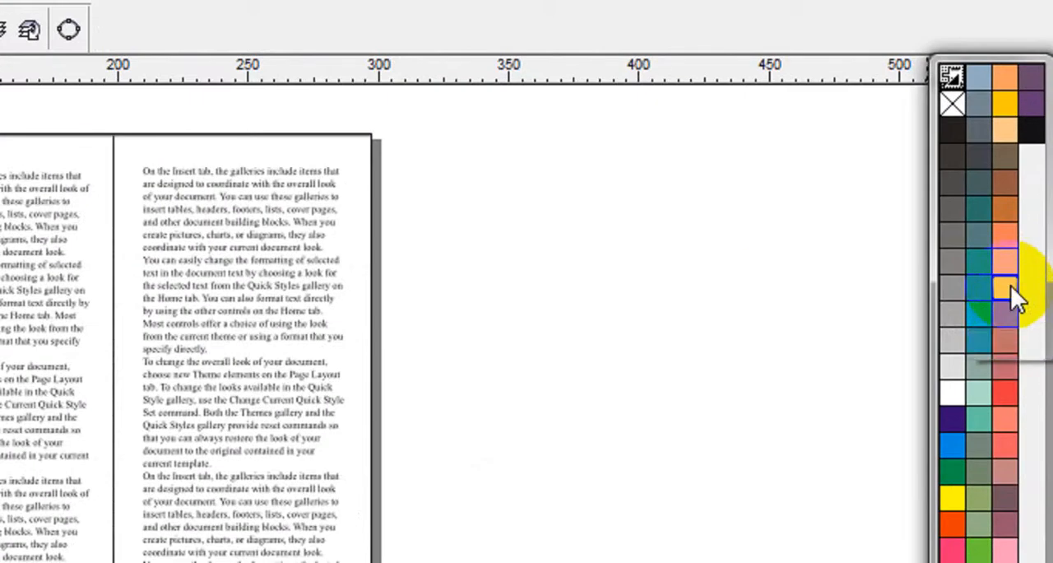
{"action": "left_click", "coordinate": [1008, 263]}
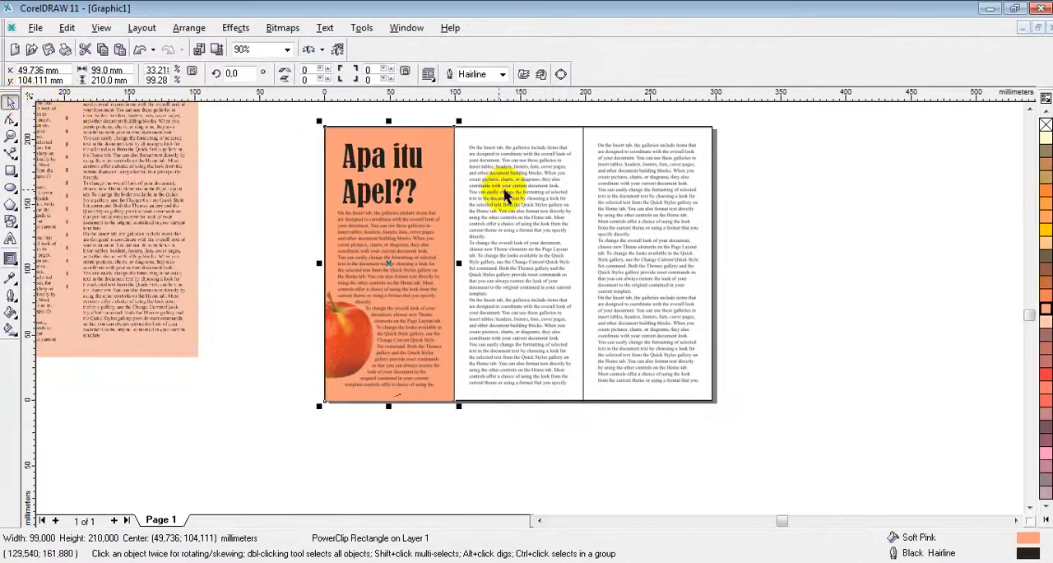
{"action": "left_click", "coordinate": [527, 132]}
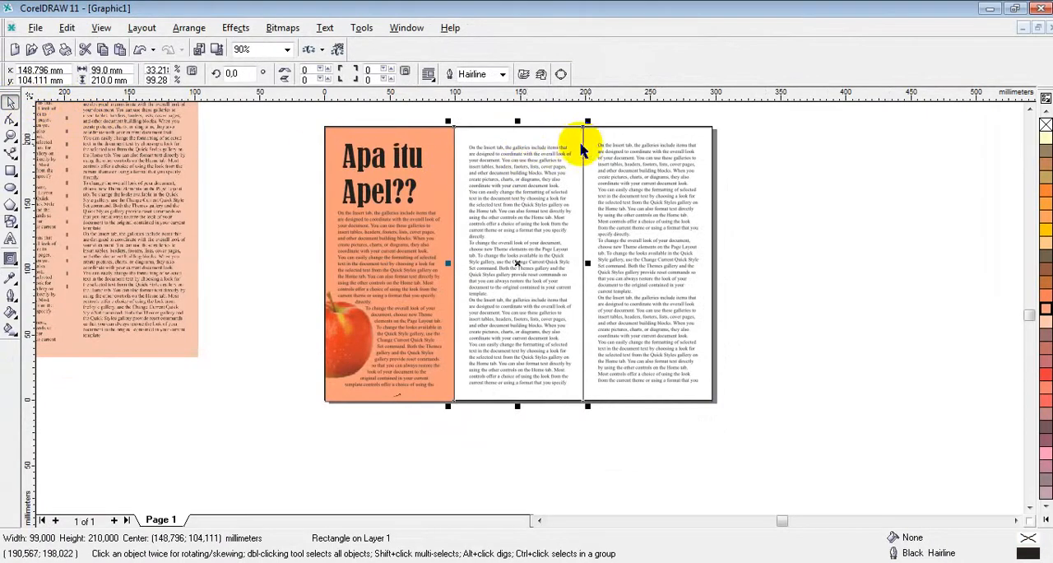
{"action": "left_click", "coordinate": [1045, 306]}
{"action": "left_click", "coordinate": [635, 134]}
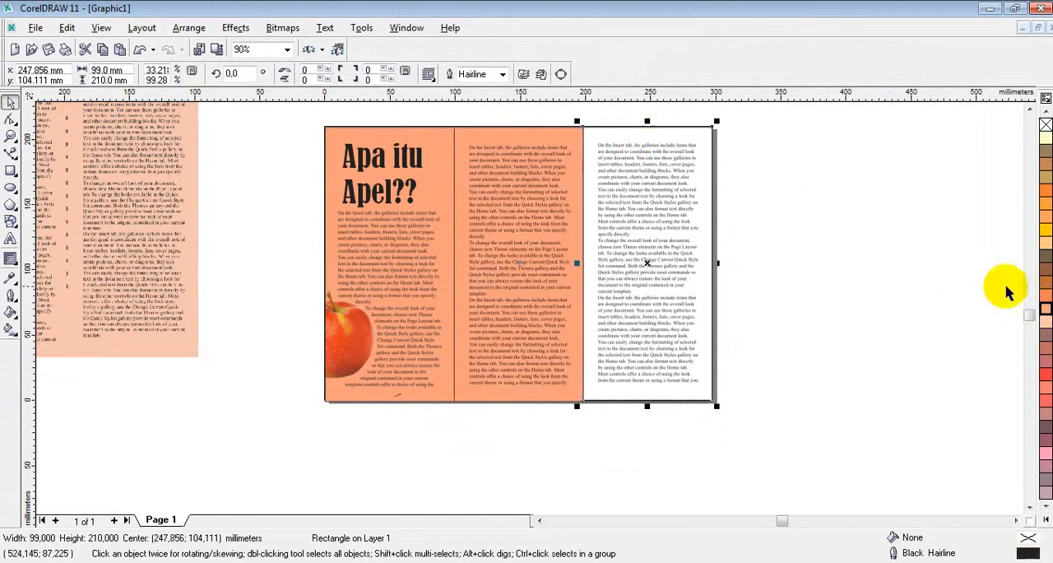
{"action": "left_click", "coordinate": [1045, 309]}
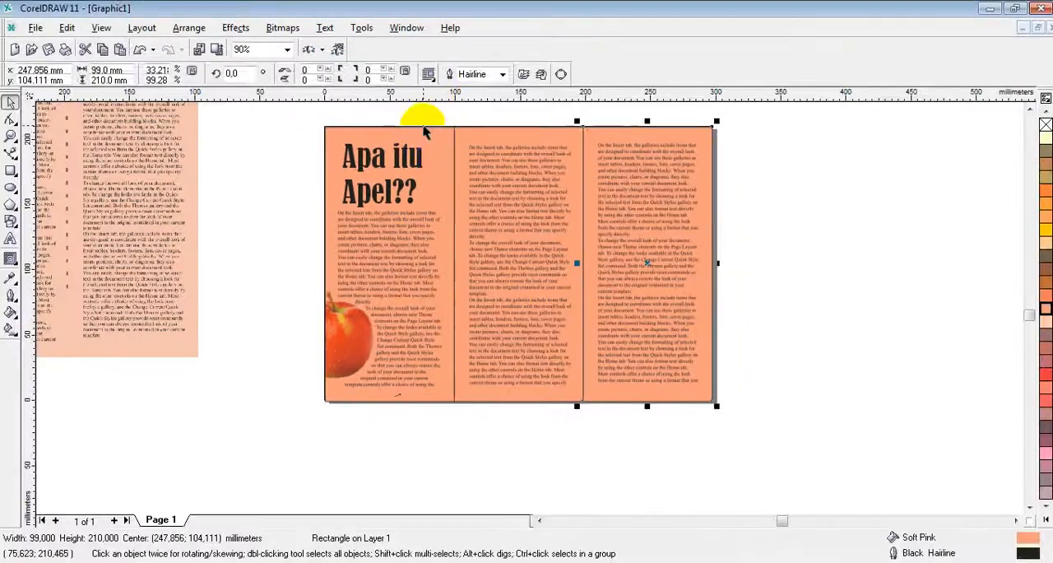
Step: Set the outline width of all three panel background rectangles to None
{"action": "left_click", "coordinate": [421, 125]}
{"action": "left_click", "coordinate": [423, 134]}
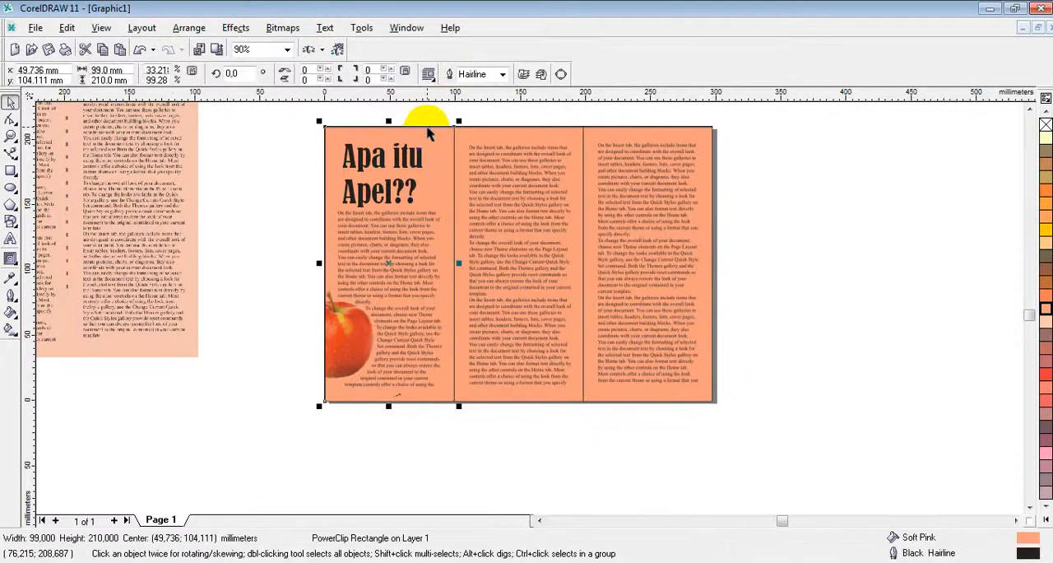
{"action": "left_click", "coordinate": [500, 75]}
{"action": "left_click", "coordinate": [493, 90]}
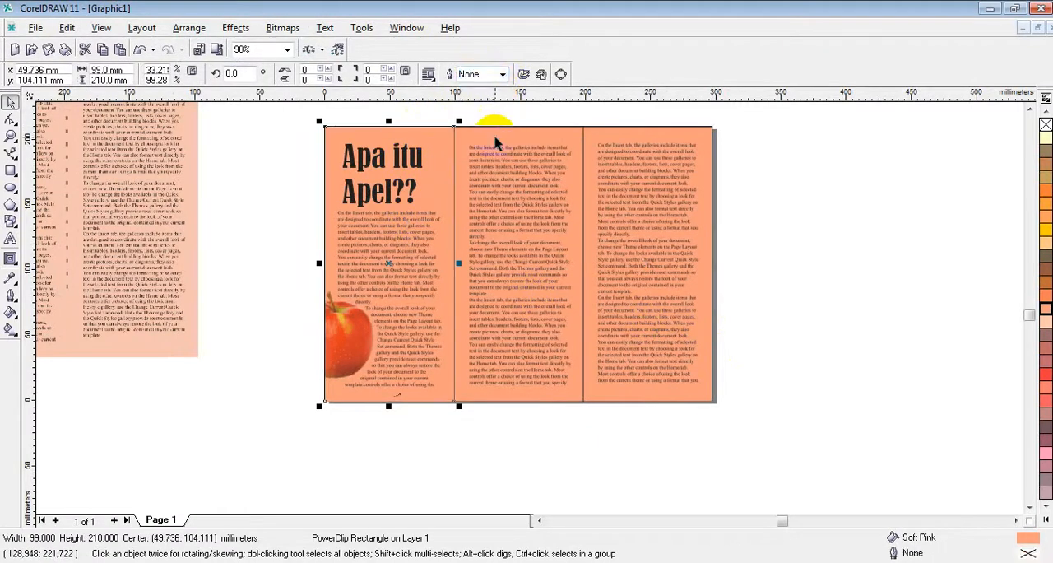
{"action": "left_click", "coordinate": [493, 122]}
{"action": "left_click", "coordinate": [501, 74]}
{"action": "left_click", "coordinate": [473, 88]}
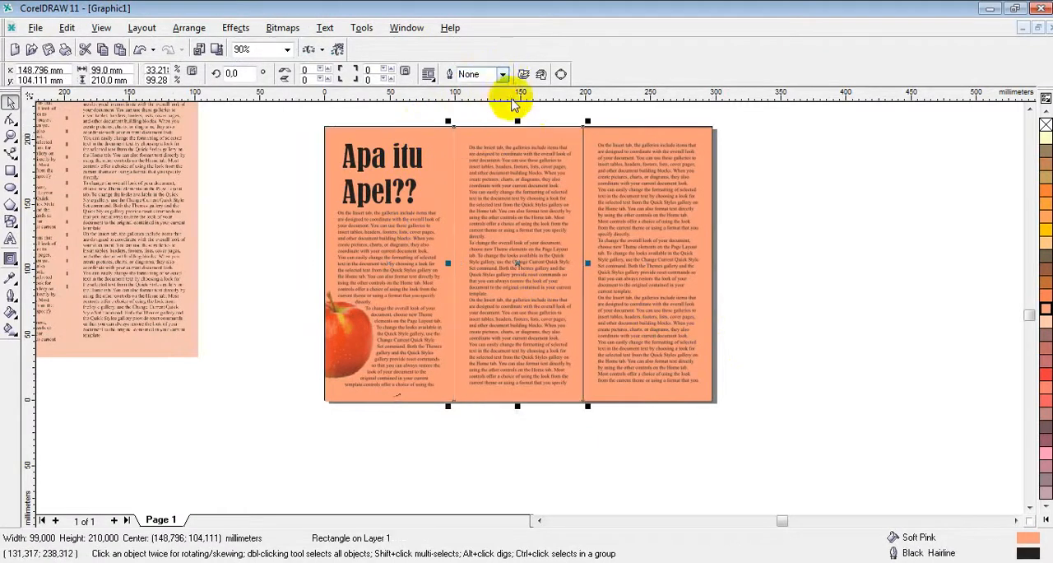
{"action": "left_click", "coordinate": [615, 133]}
{"action": "left_click", "coordinate": [502, 75]}
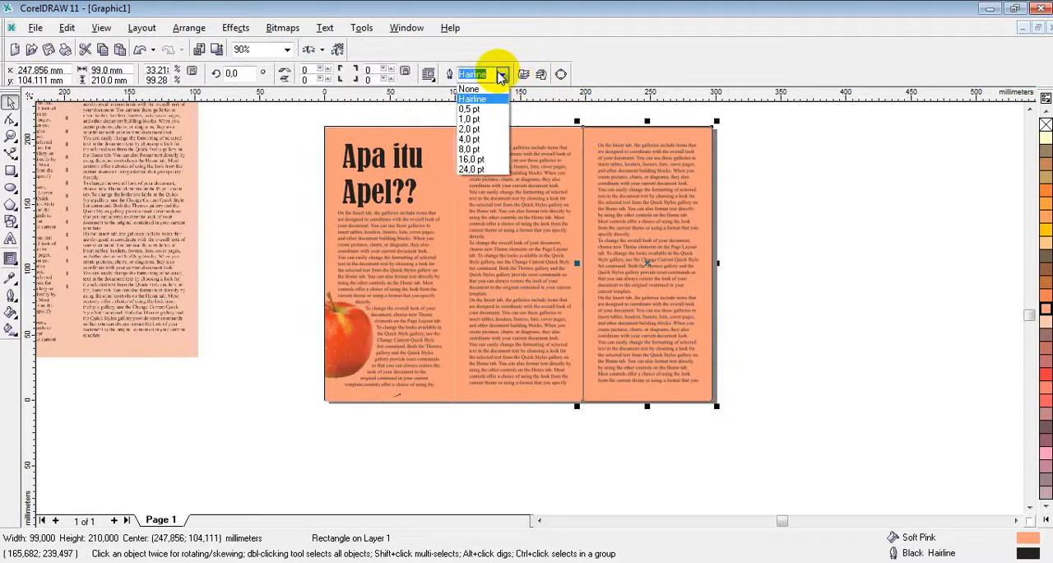
{"action": "left_click", "coordinate": [480, 90]}
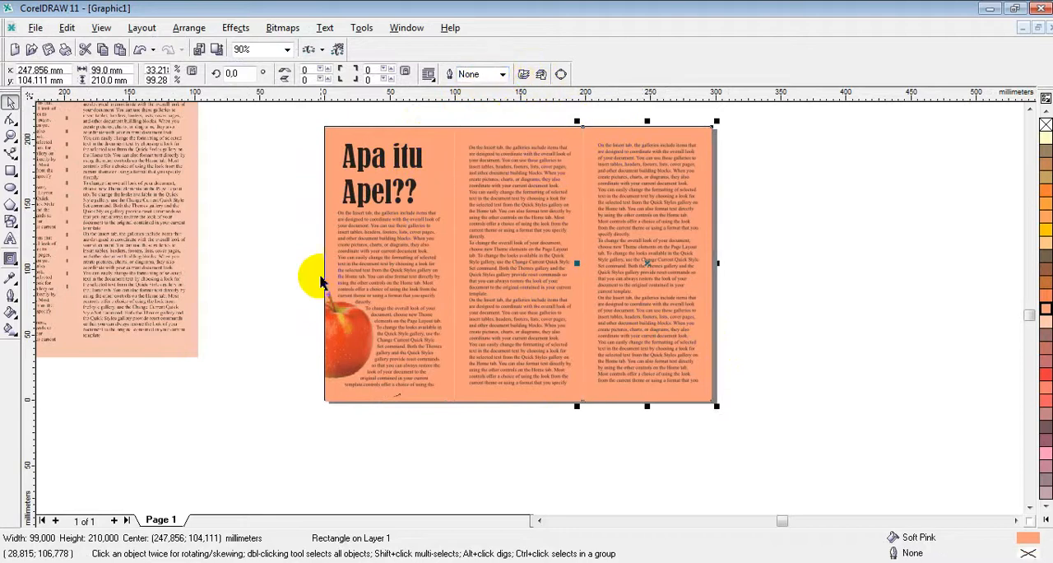
Step: Try to draw a vertical fold line between the first and second panels with the Bezier tool, following the sample
{"action": "scroll", "coordinate": [259, 280], "scroll_direction": "down", "scroll_amount": 3}
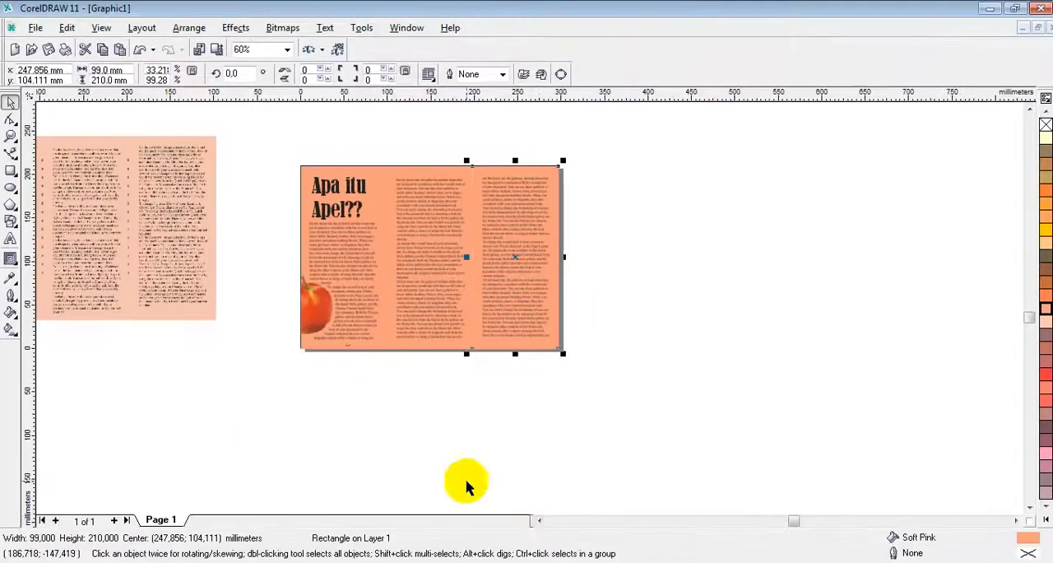
{"action": "left_click", "coordinate": [539, 521]}
{"action": "left_click", "coordinate": [540, 521]}
{"action": "left_click", "coordinate": [540, 521]}
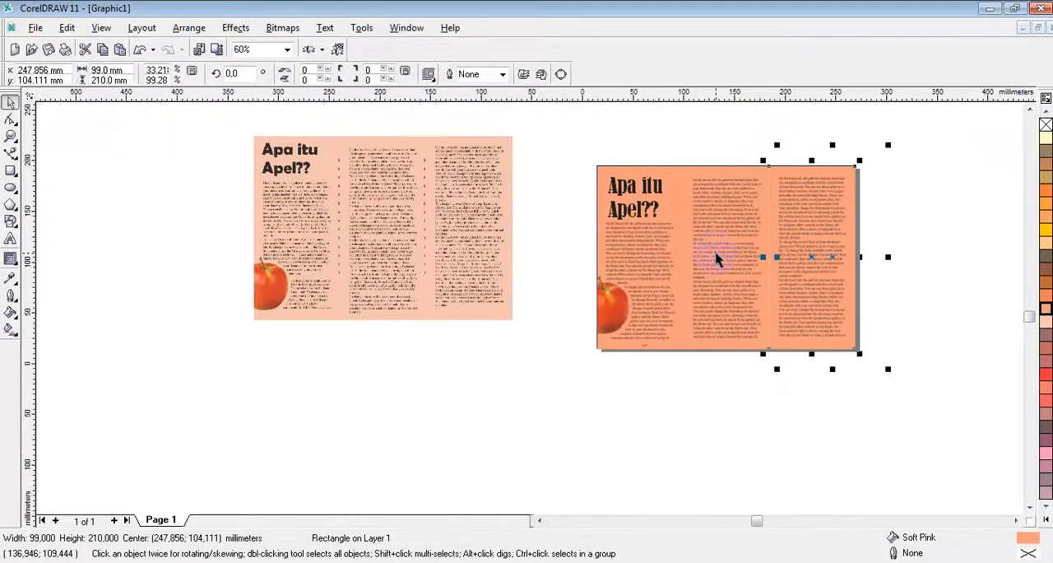
{"action": "scroll", "coordinate": [531, 292], "scroll_direction": "up", "scroll_amount": 2}
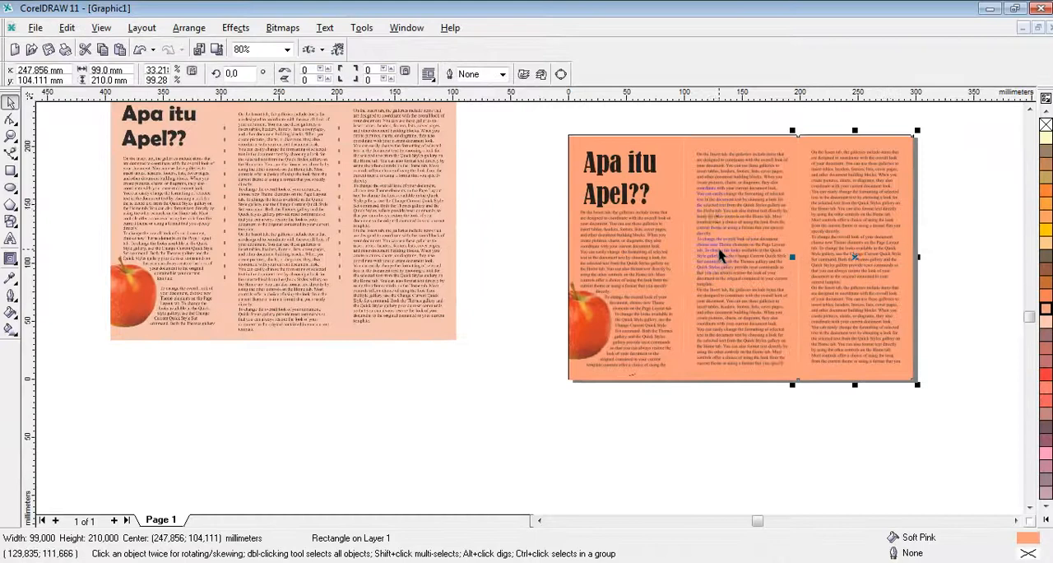
{"action": "scroll", "coordinate": [718, 256], "scroll_direction": "up", "scroll_amount": 3}
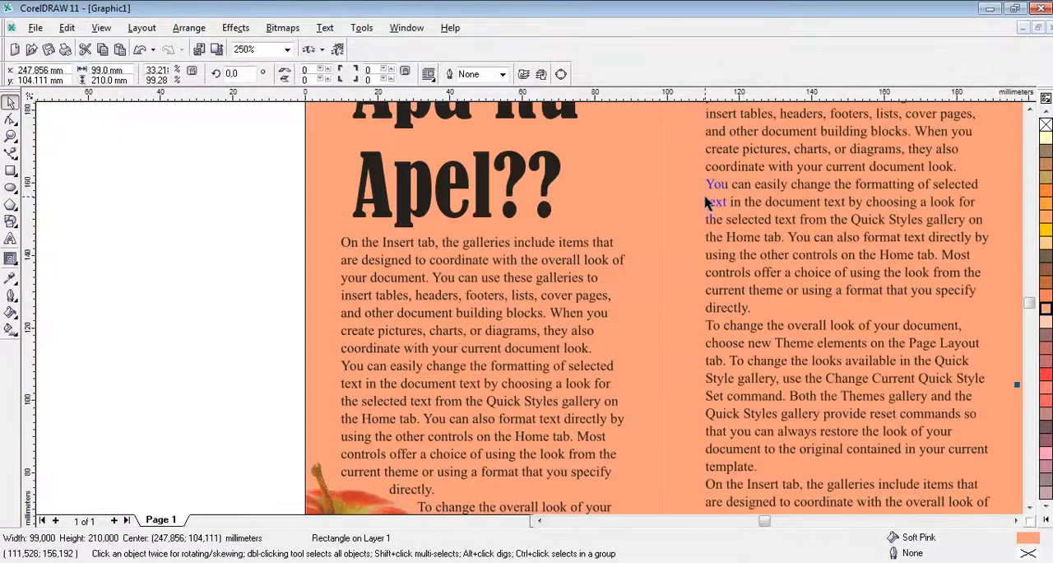
{"action": "scroll", "coordinate": [706, 201], "scroll_direction": "down", "scroll_amount": 3}
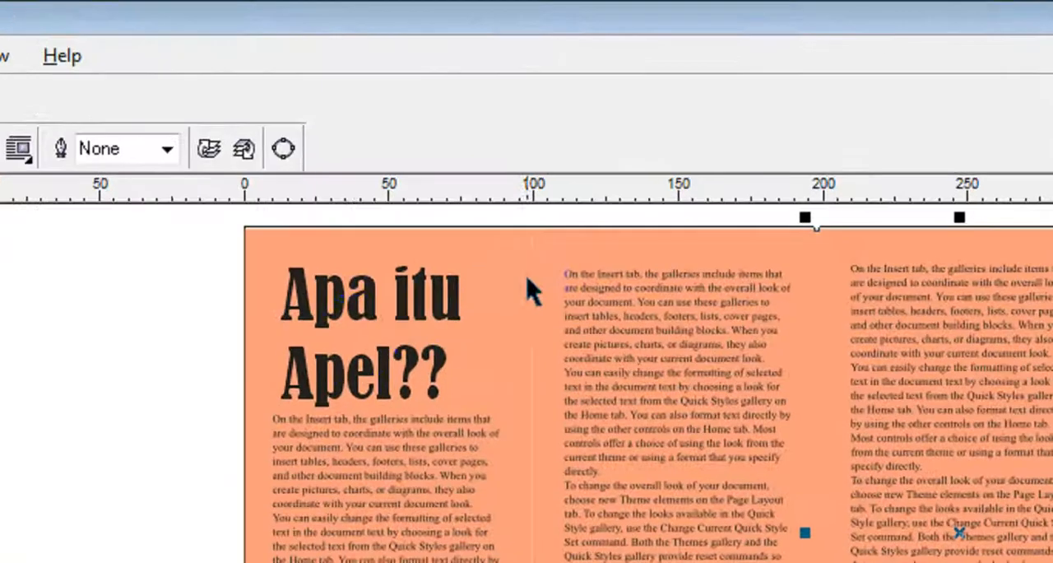
{"action": "left_click", "coordinate": [549, 331]}
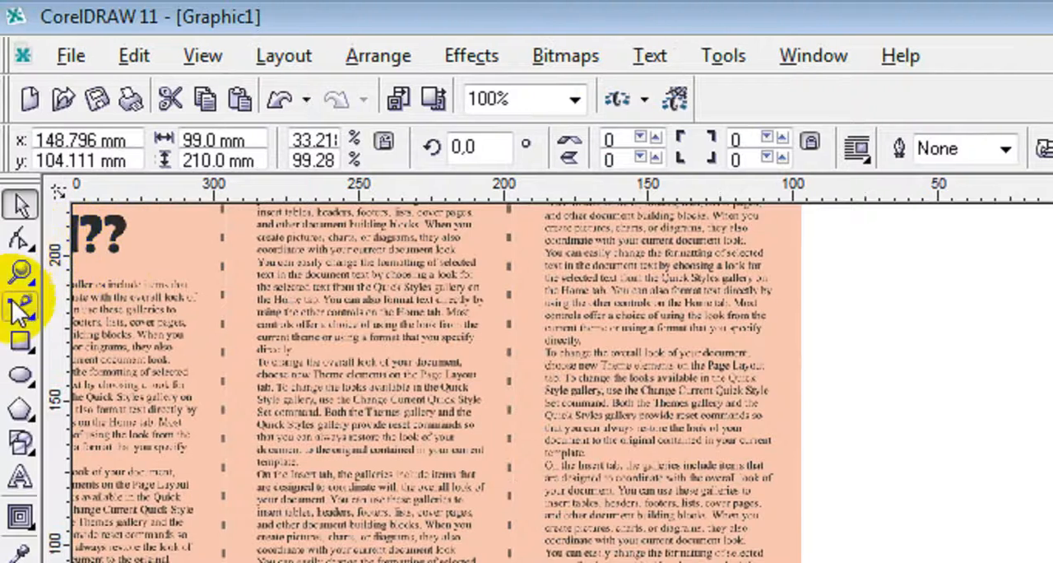
{"action": "left_click", "coordinate": [18, 307]}
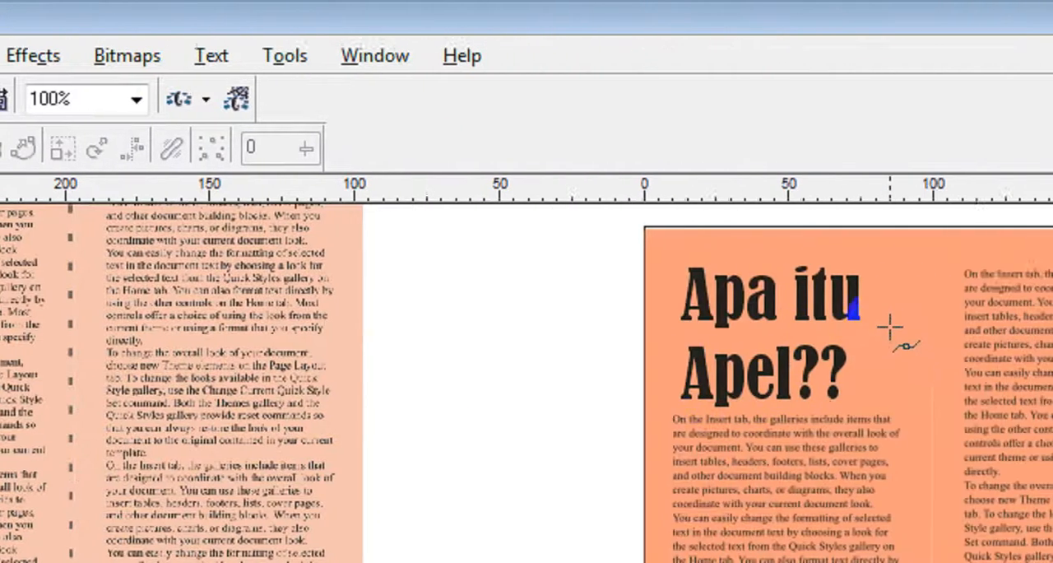
{"action": "left_click", "coordinate": [849, 325]}
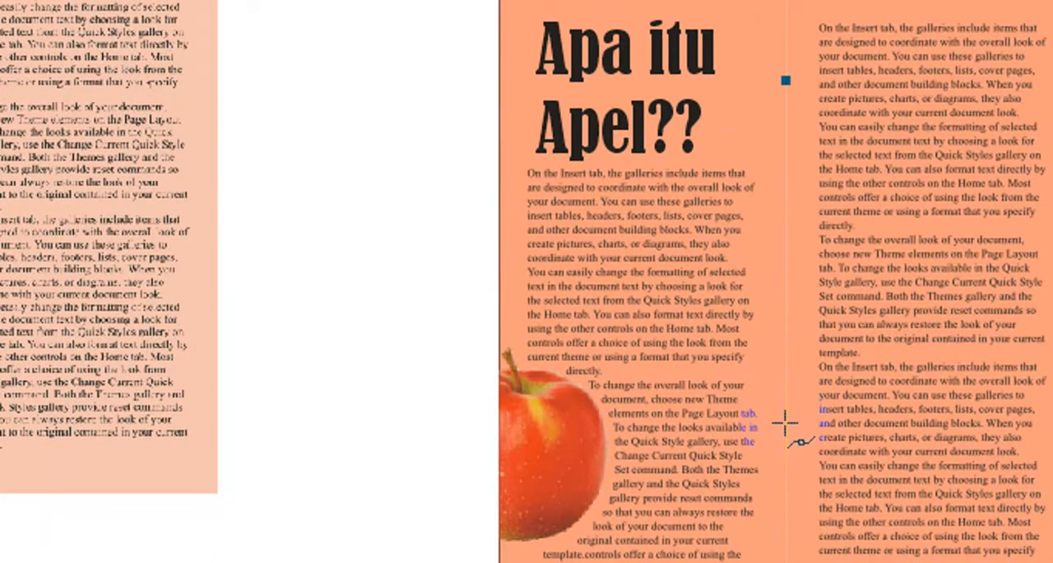
{"action": "left_click", "coordinate": [785, 423]}
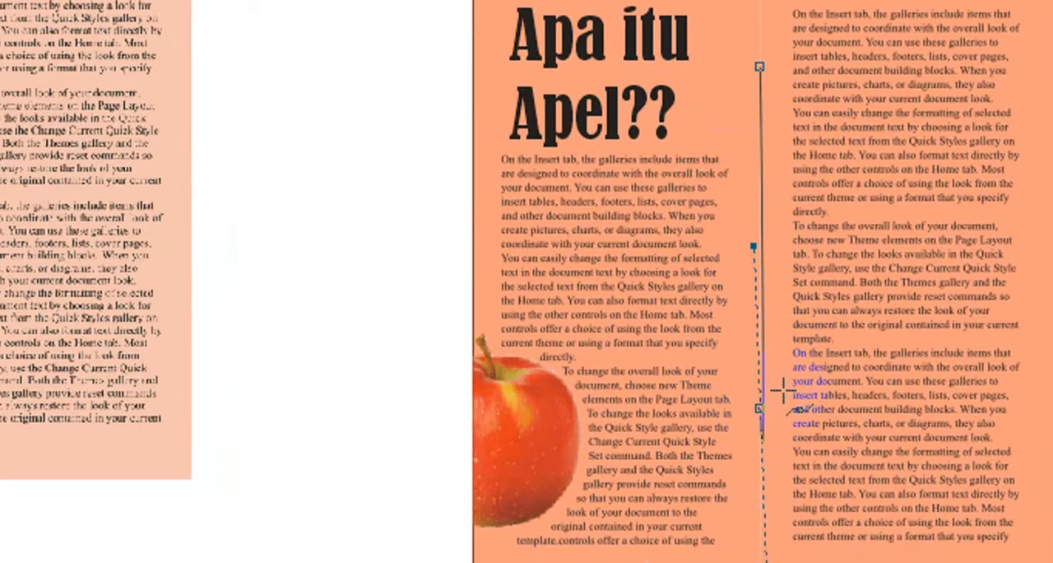
{"action": "left_click", "coordinate": [782, 393]}
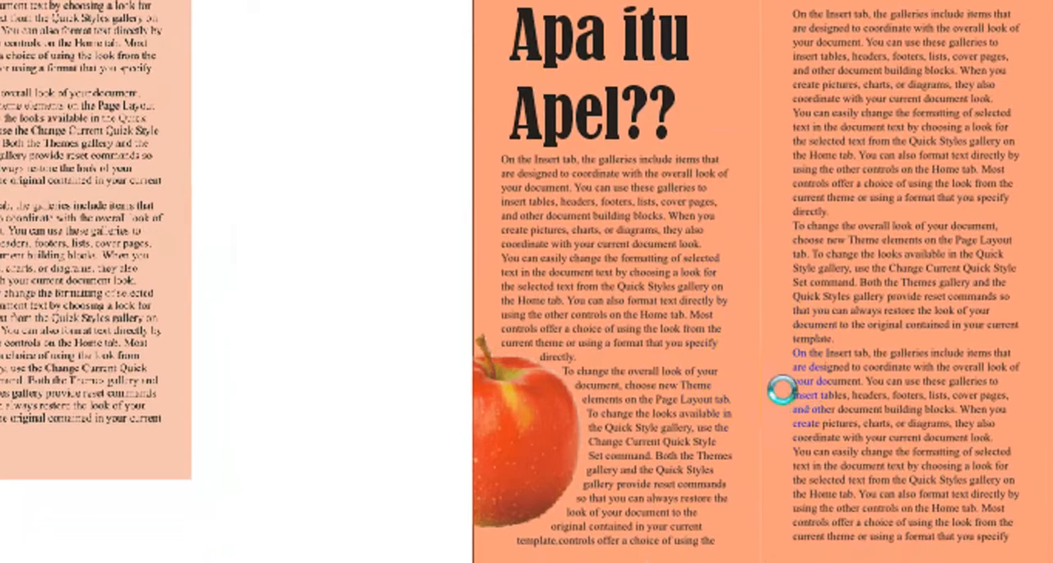
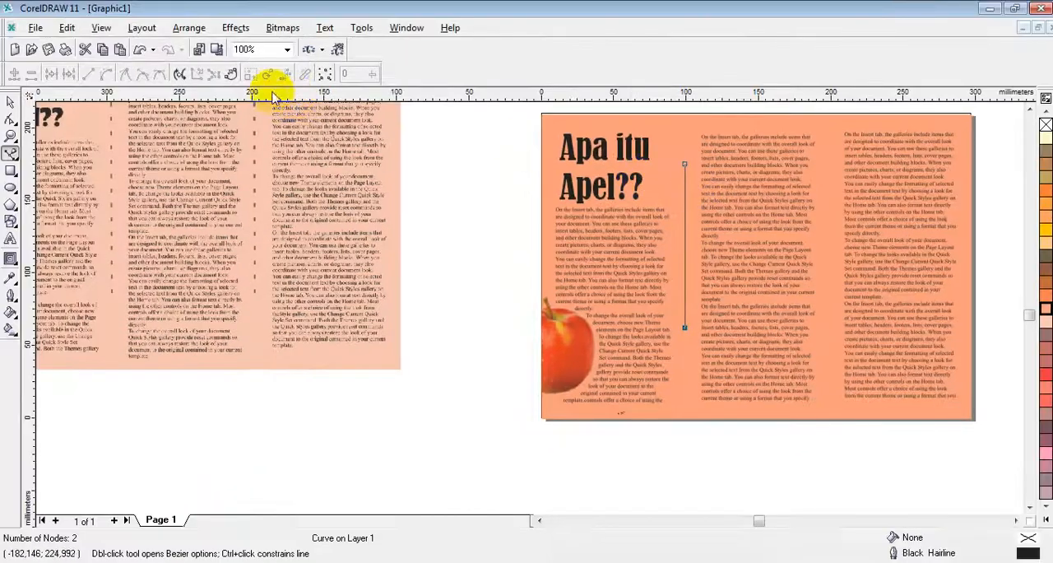
Step: Give the vertical fold line between the first and second panels a dashed outline style and a 4.0 pt width
{"action": "left_click", "coordinate": [7, 101]}
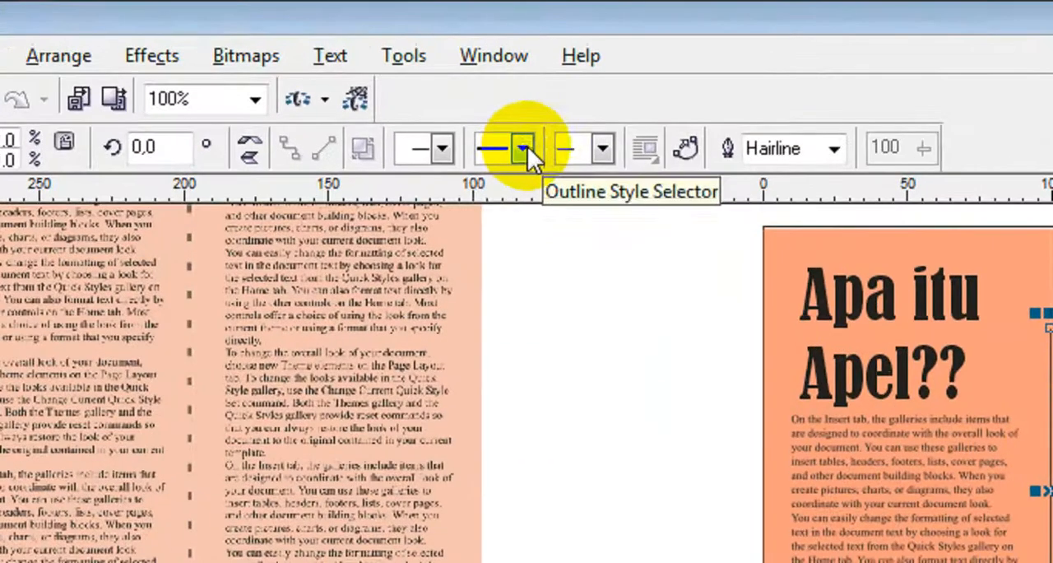
{"action": "left_click", "coordinate": [421, 74]}
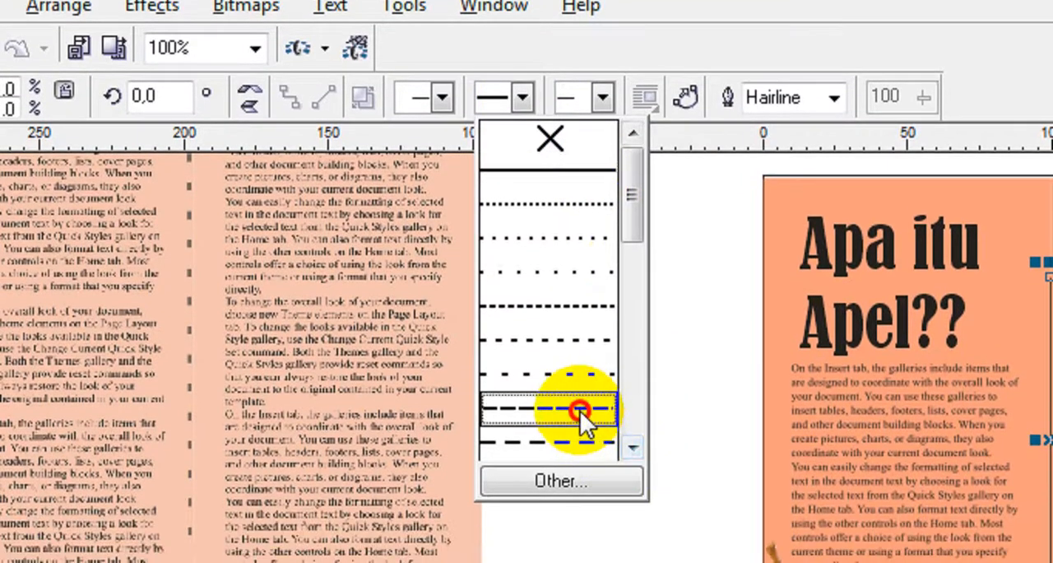
{"action": "left_click", "coordinate": [580, 410]}
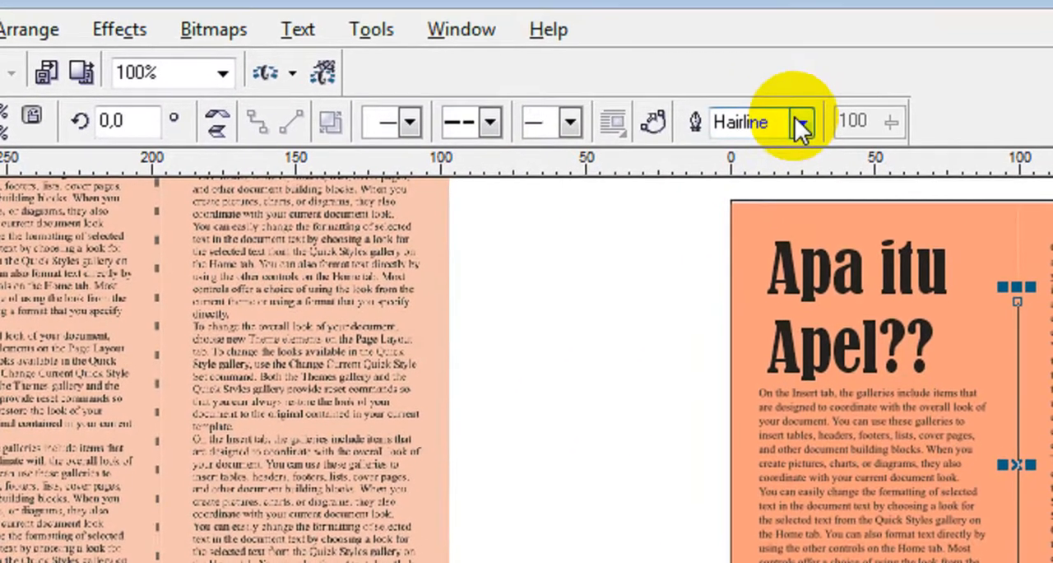
{"action": "left_click", "coordinate": [799, 124]}
{"action": "left_click", "coordinate": [762, 273]}
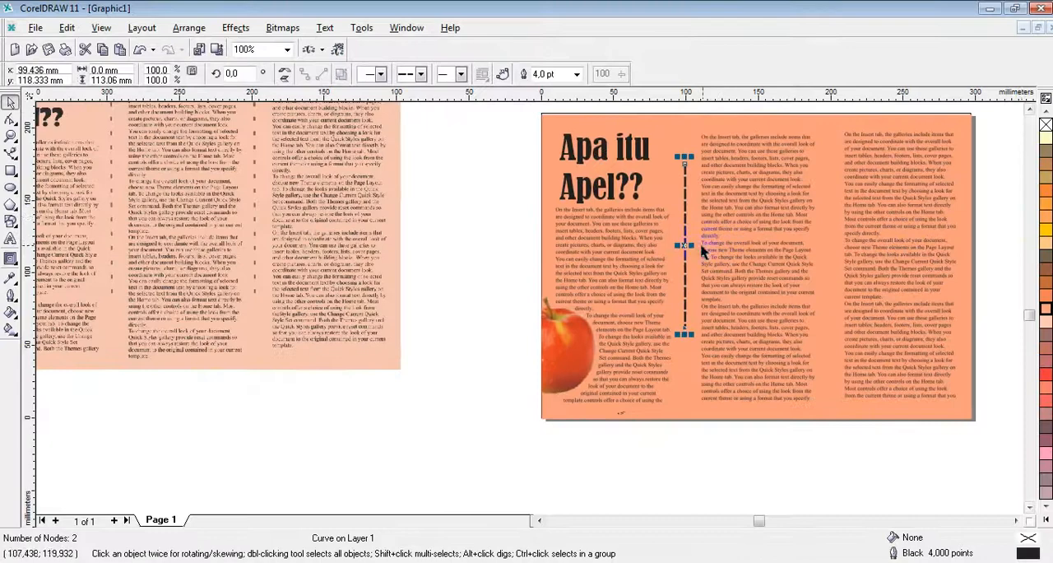
Step: Set the outline colour of the dashed fold line between the first and second panels to Walnut
{"action": "left_click", "coordinate": [1047, 258]}
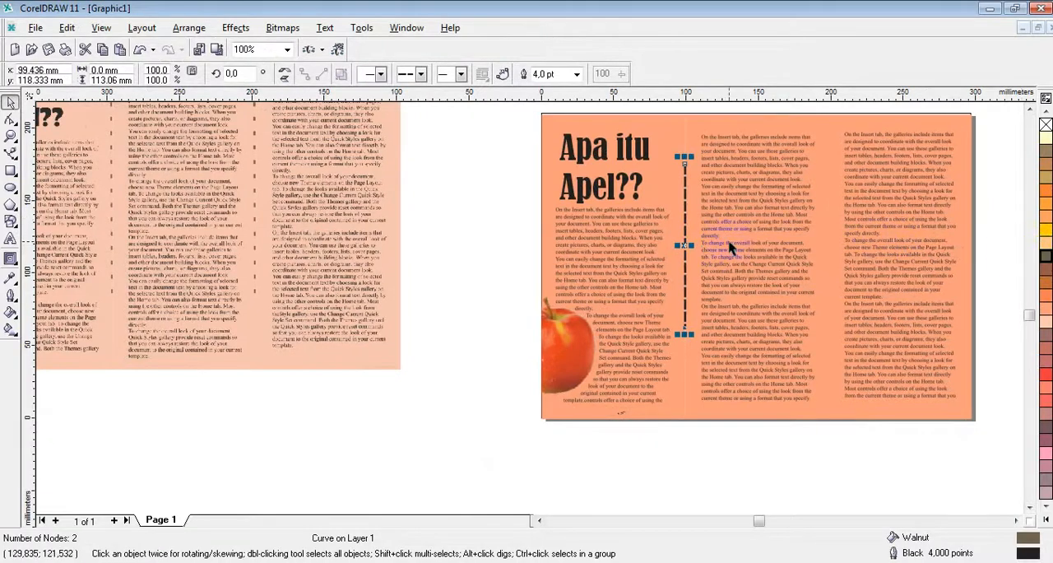
{"action": "left_click", "coordinate": [686, 244]}
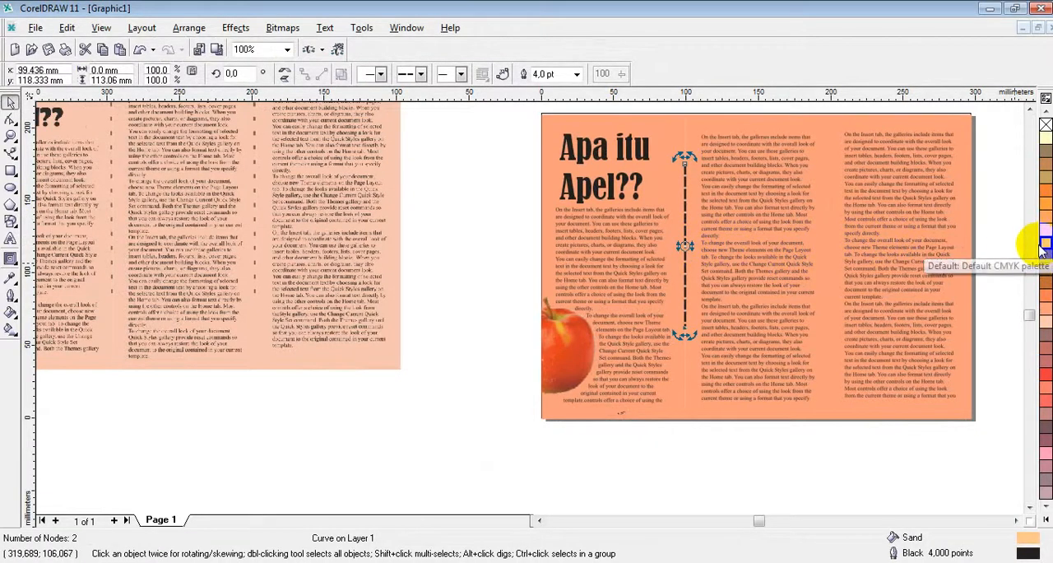
{"action": "right_click", "coordinate": [1045, 252]}
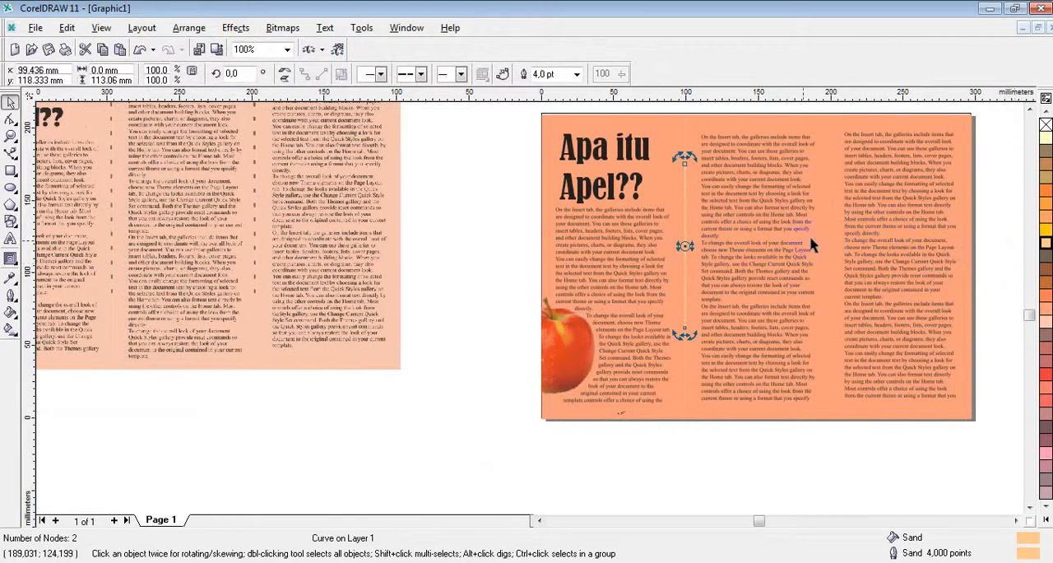
{"action": "right_click", "coordinate": [1046, 257]}
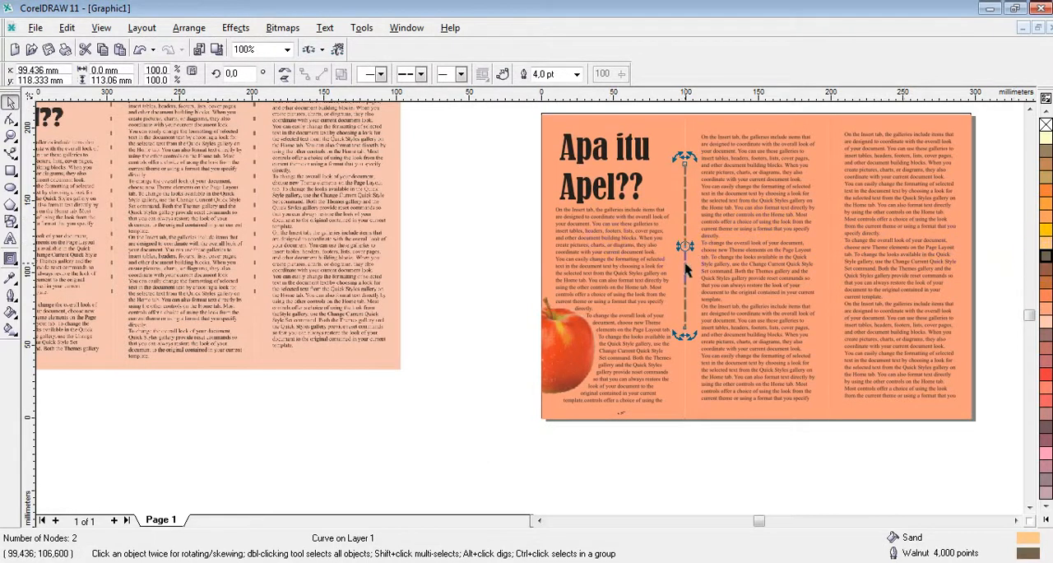
{"action": "key", "text": "Escape"}
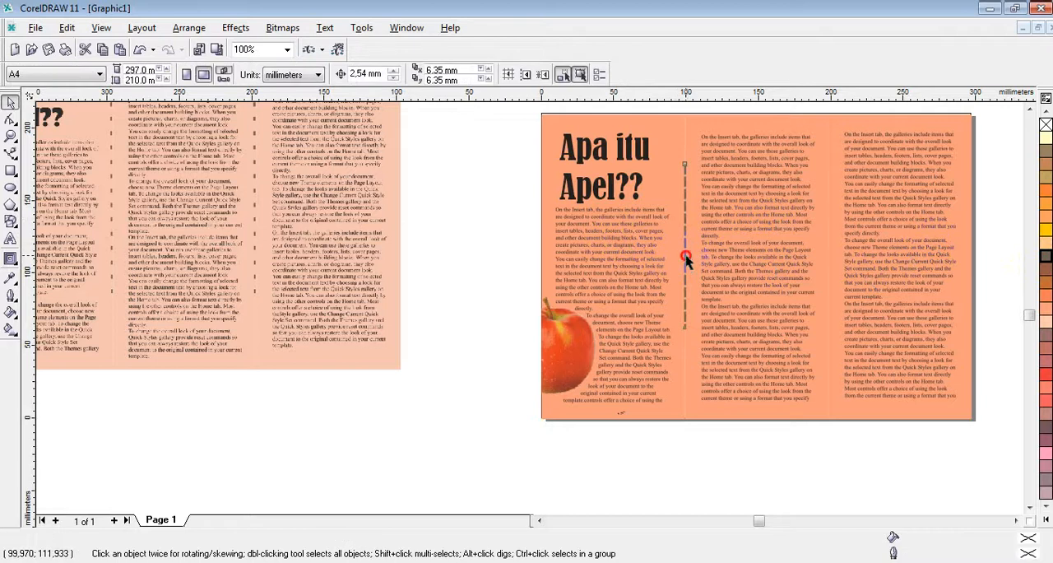
Step: Copy the dashed fold line to the boundary between the second and third panels and align it level with the original line
{"action": "left_click", "coordinate": [686, 258]}
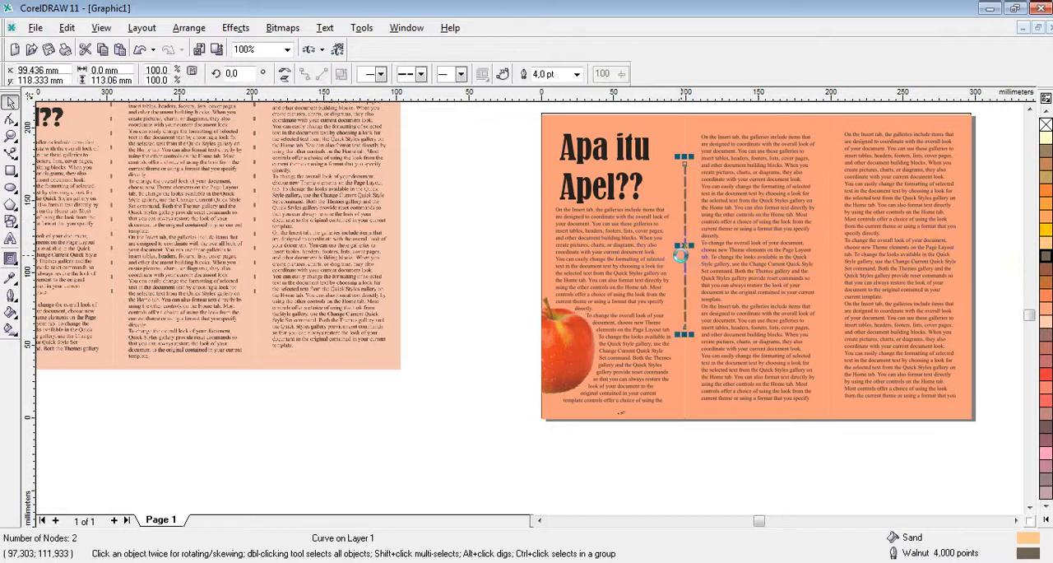
{"action": "left_click_drag", "start_coordinate": [687, 244], "coordinate": [833, 256]}
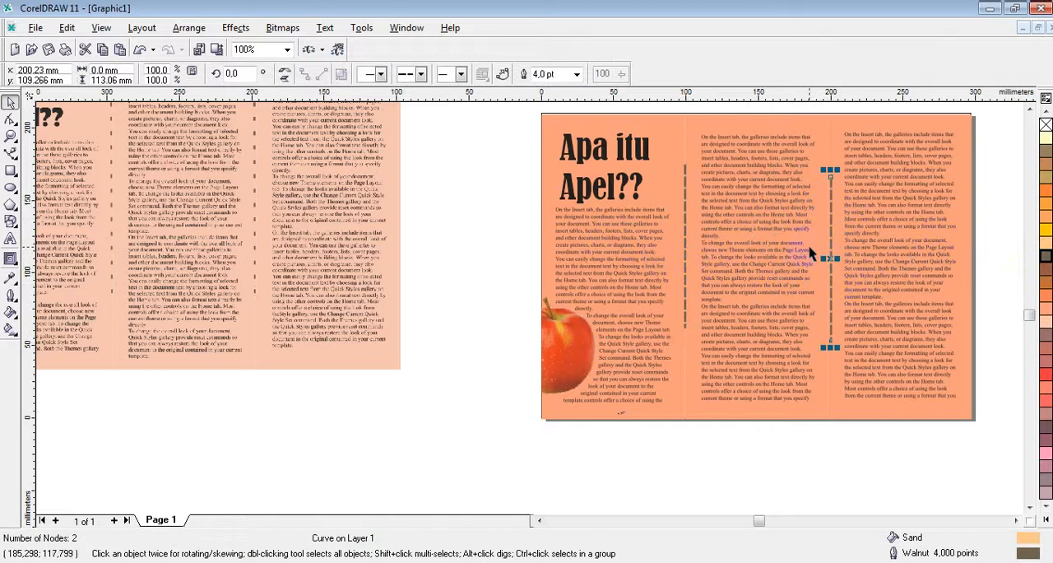
{"action": "left_click", "coordinate": [684, 253], "text": "shift"}
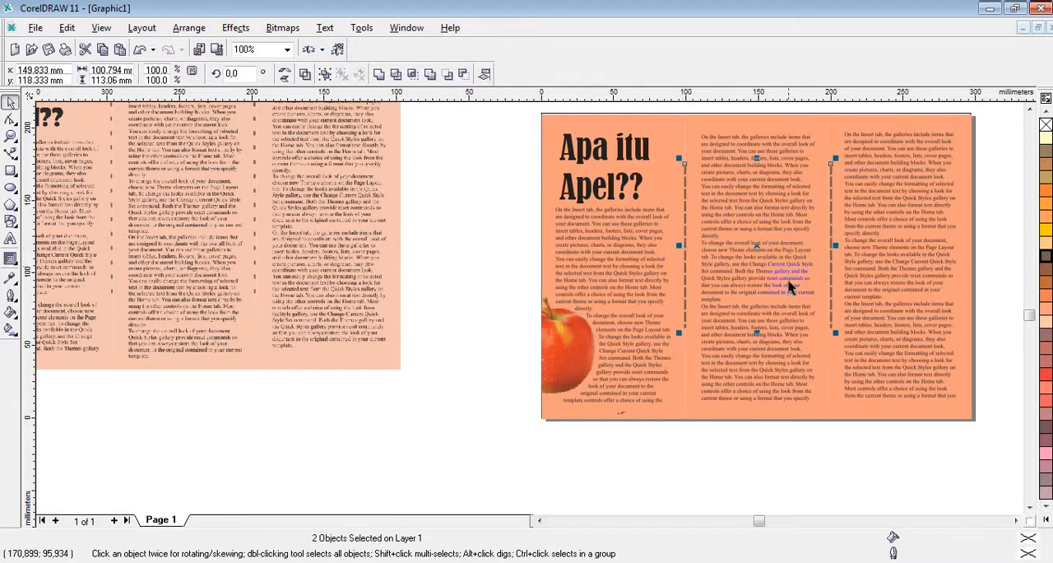
{"action": "key", "text": "Escape"}
{"action": "scroll", "coordinate": [805, 272], "scroll_direction": "down", "scroll_amount": 1}
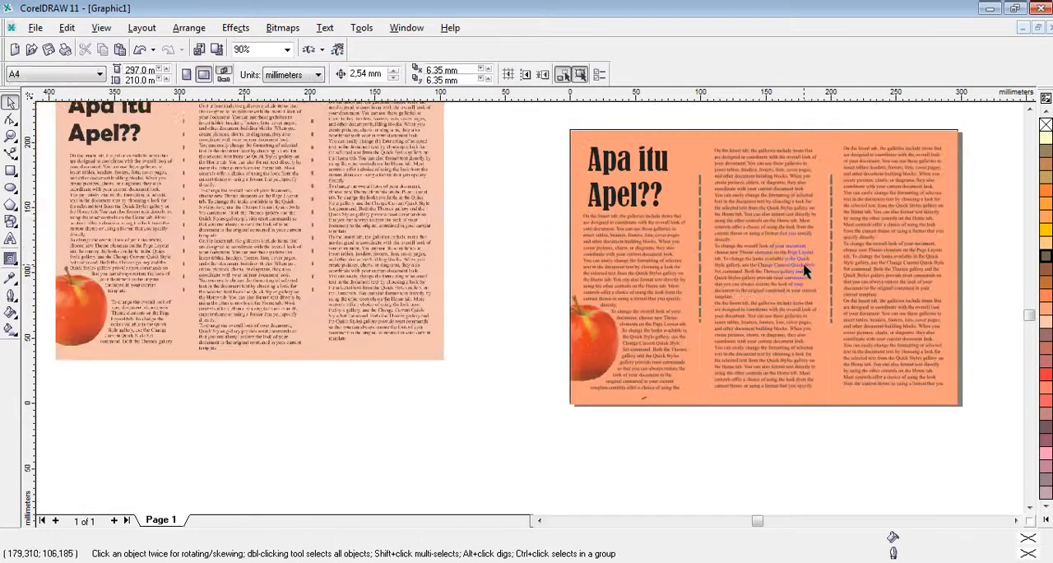
{"action": "scroll", "coordinate": [765, 245], "scroll_direction": "down", "scroll_amount": 1}
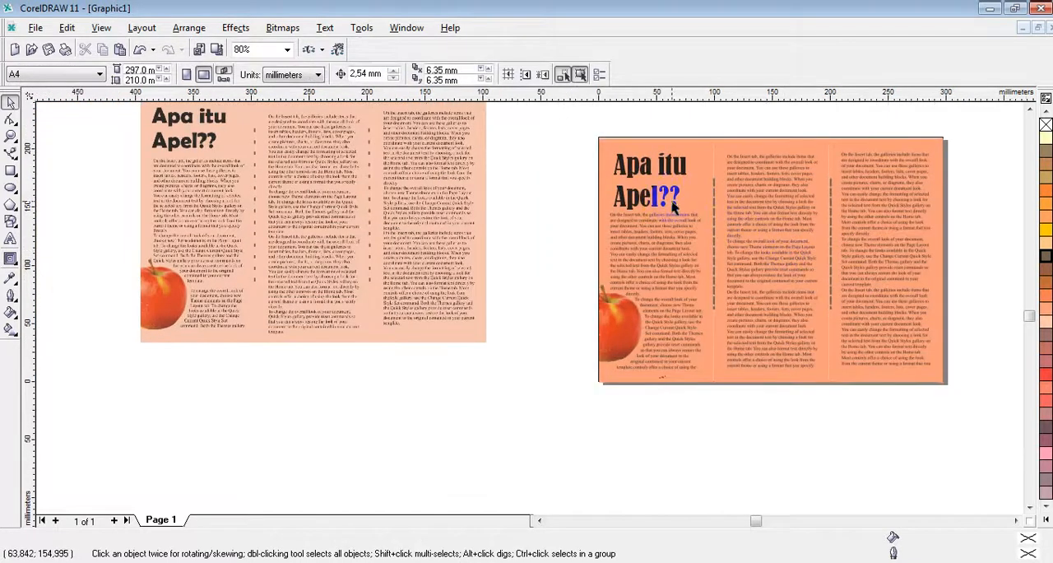
{"action": "scroll", "coordinate": [691, 191], "scroll_direction": "down", "scroll_amount": 1}
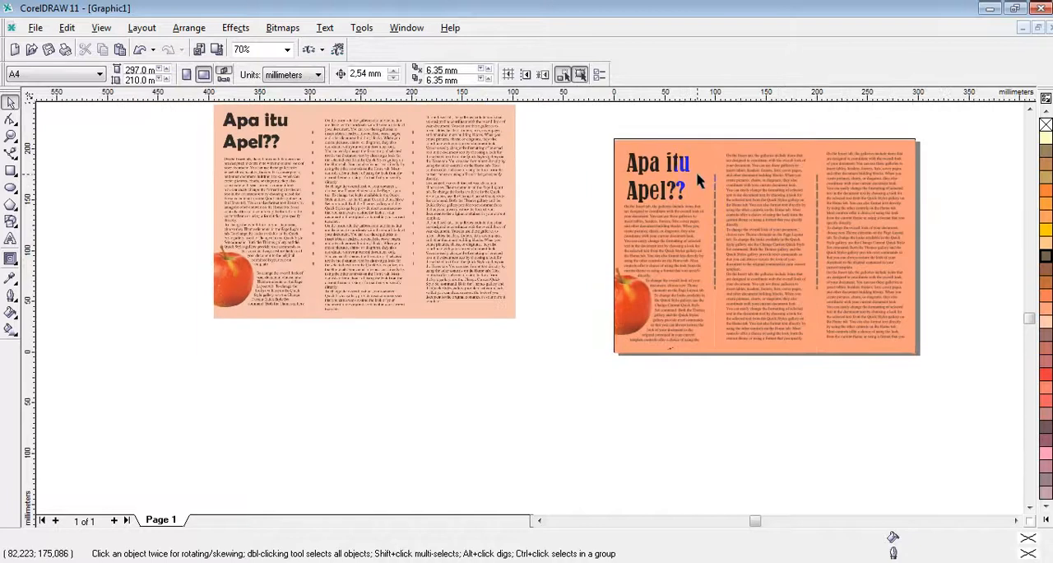
{"action": "scroll", "coordinate": [705, 164], "scroll_direction": "up", "scroll_amount": 3}
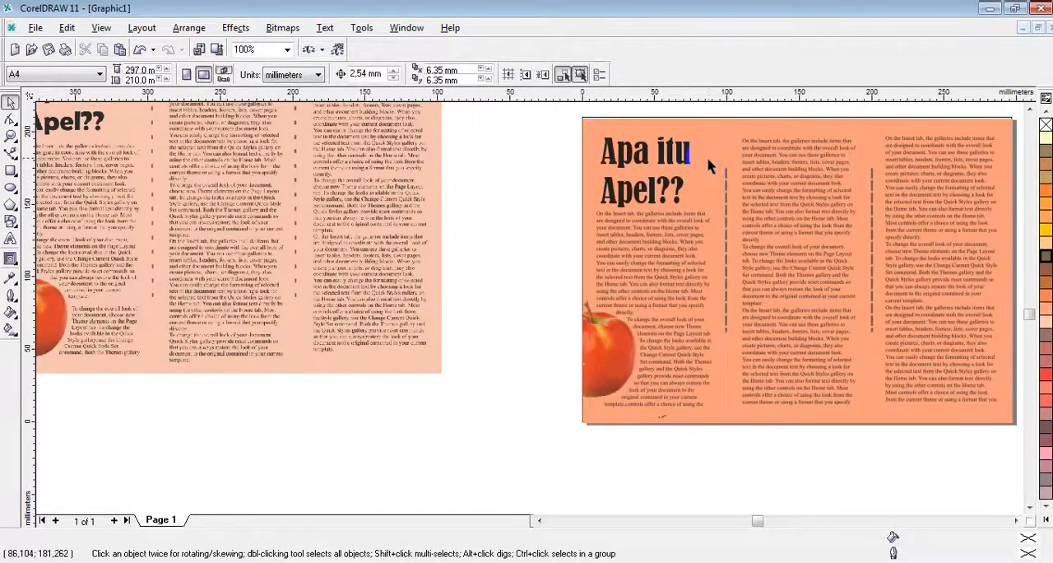